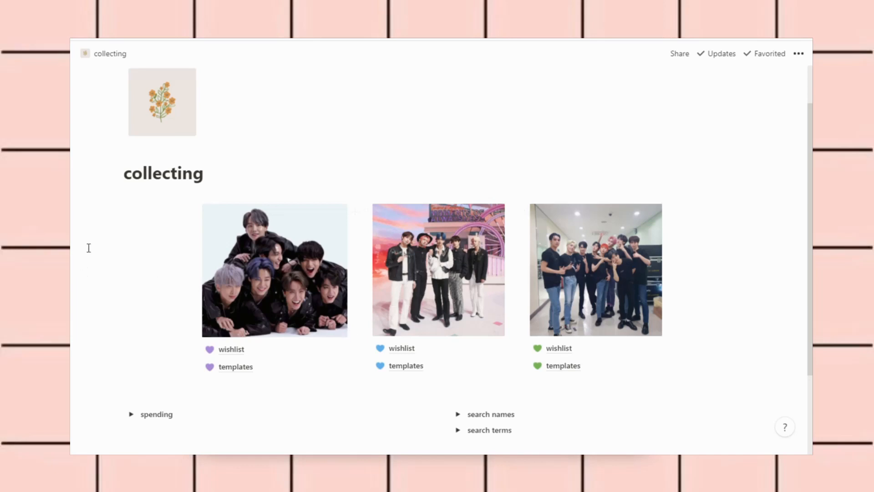
Scroll through the GOs masterlist's open, closed, completed and cancelled orders down to BTS IDOL Broadcasts
scroll(89, 248, down, 3)
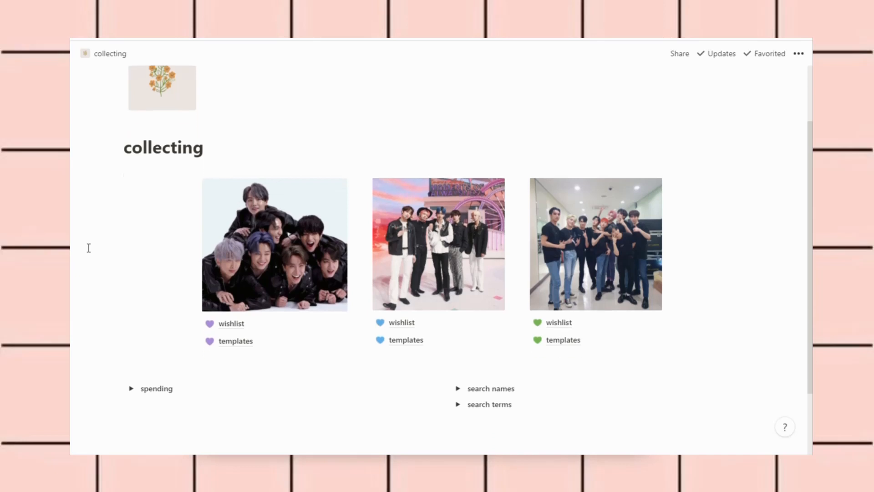
scroll(88, 247, up, 4)
scroll(89, 248, down, 3)
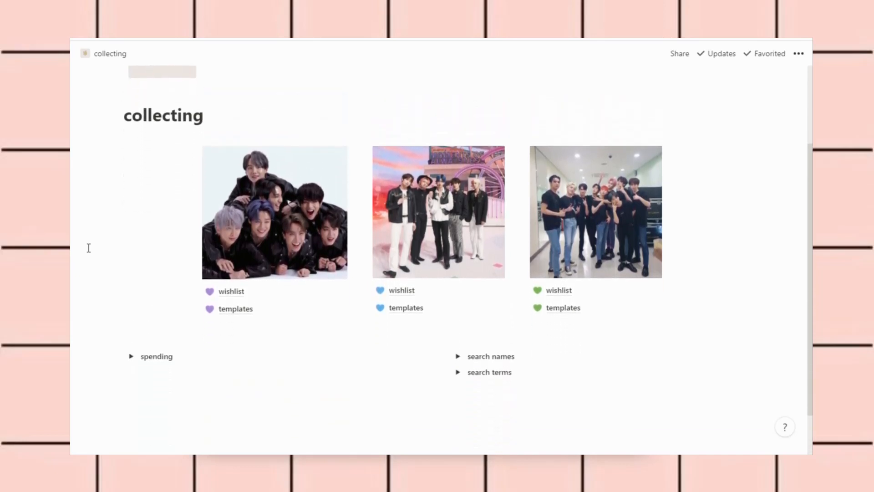
scroll(89, 248, up, 3)
scroll(89, 247, down, 1)
scroll(89, 248, down, 1)
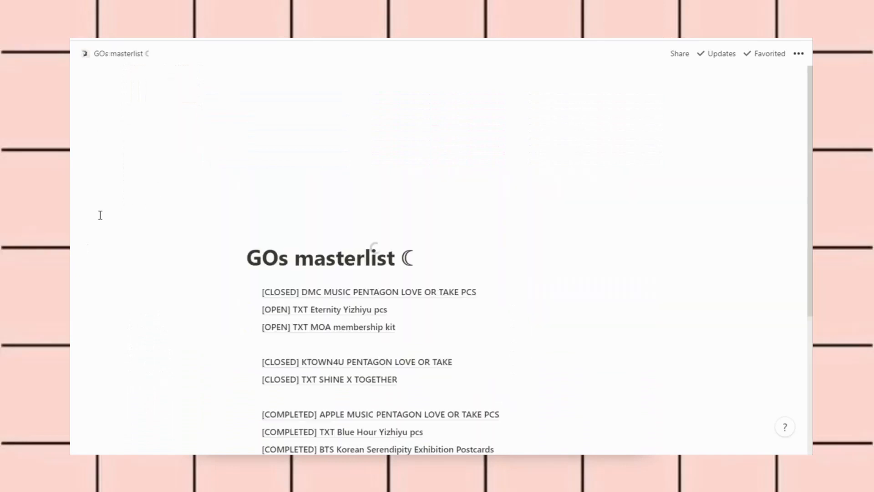
scroll(116, 229, down, 3)
scroll(114, 229, up, 3)
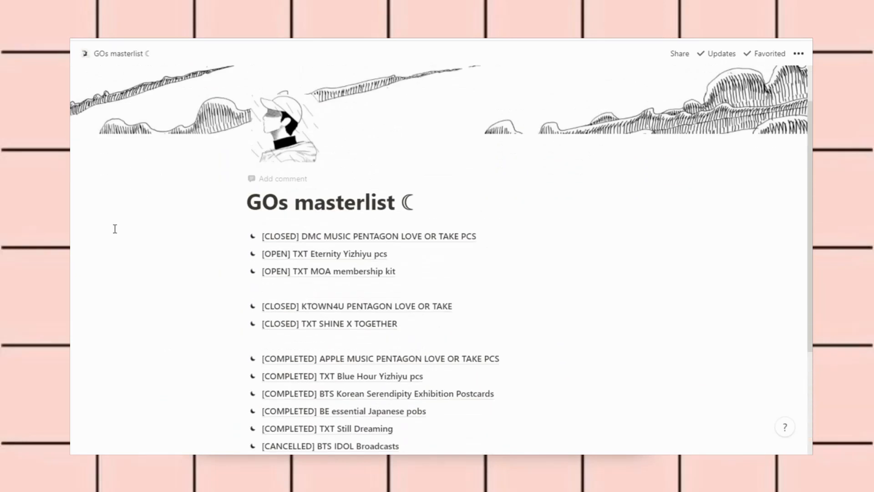
scroll(115, 242, down, 2)
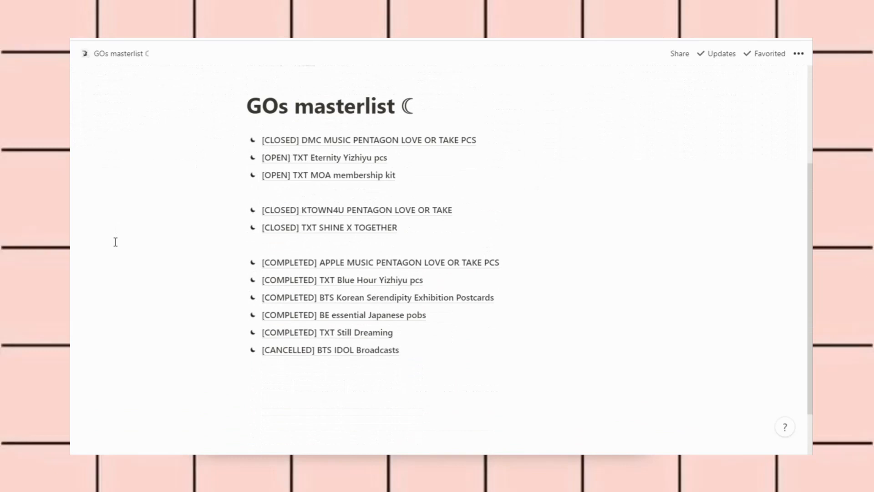
scroll(115, 242, up, 1)
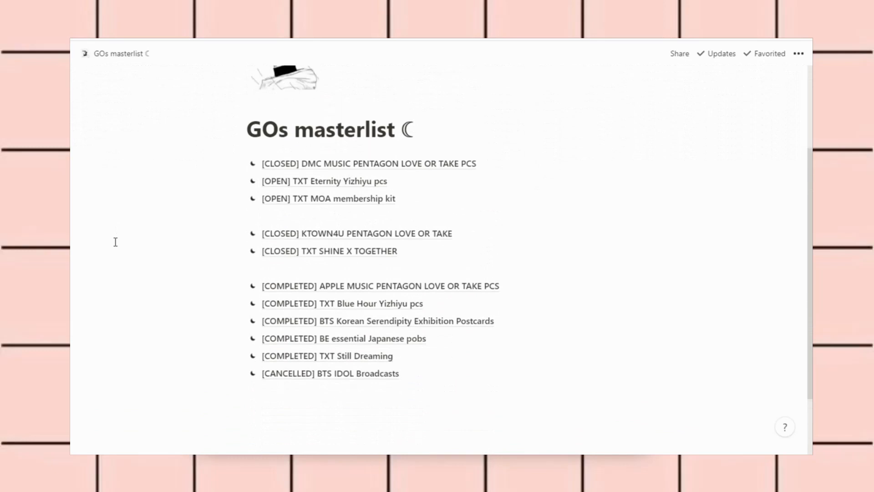
scroll(115, 242, up, 2)
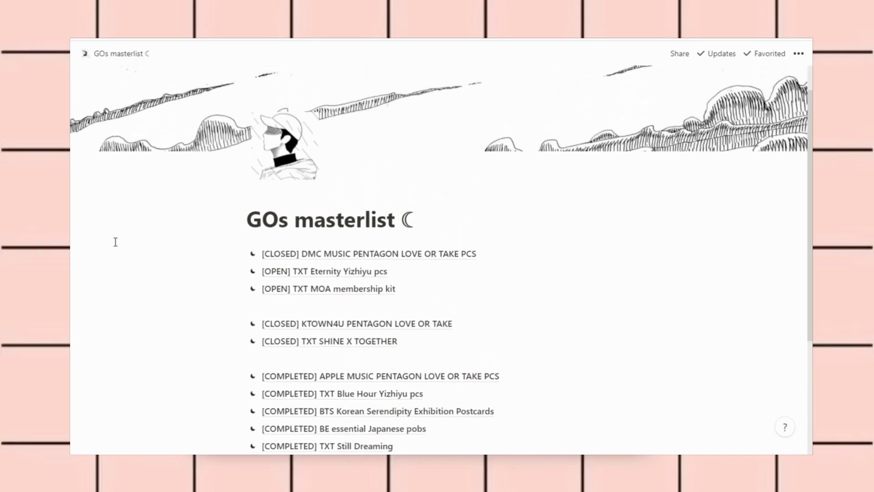
scroll(116, 241, down, 2)
scroll(154, 225, up, 3)
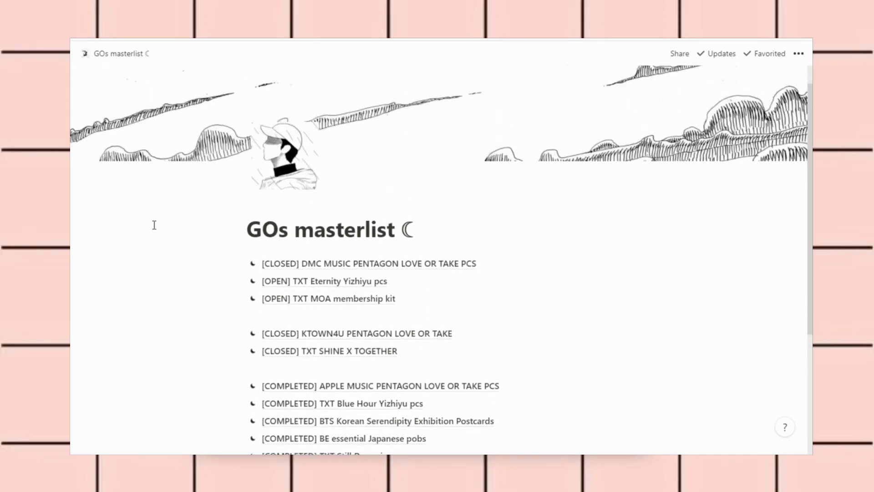
scroll(155, 225, down, 3)
scroll(154, 225, down, 1)
scroll(154, 225, up, 4)
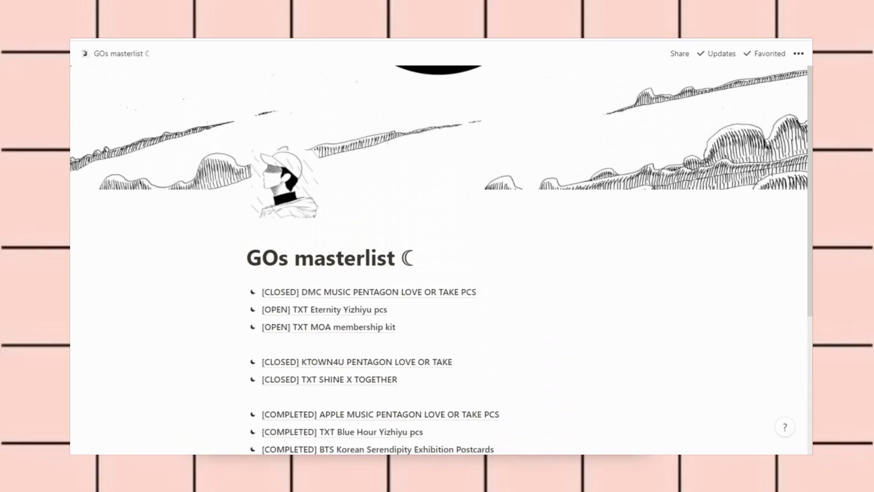
Go back to the collecting page and browse its photo cards and spending and search toggles
click(54, 223)
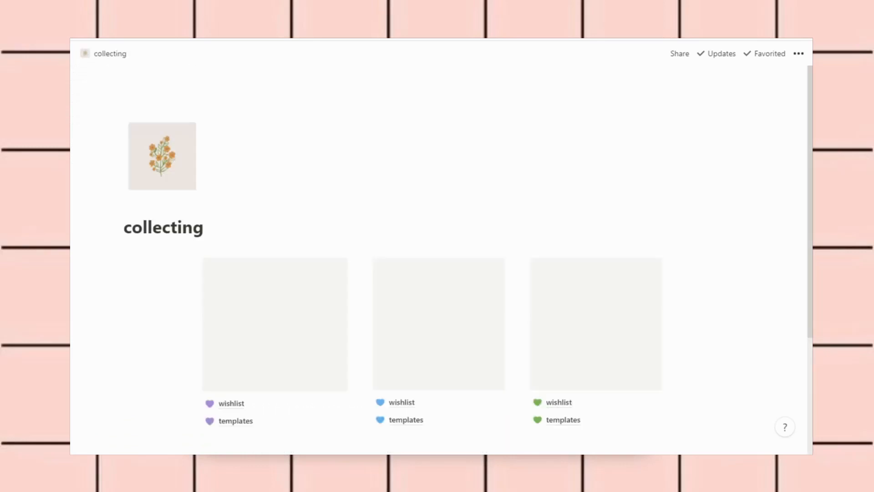
scroll(103, 227, down, 1)
scroll(103, 227, down, 2)
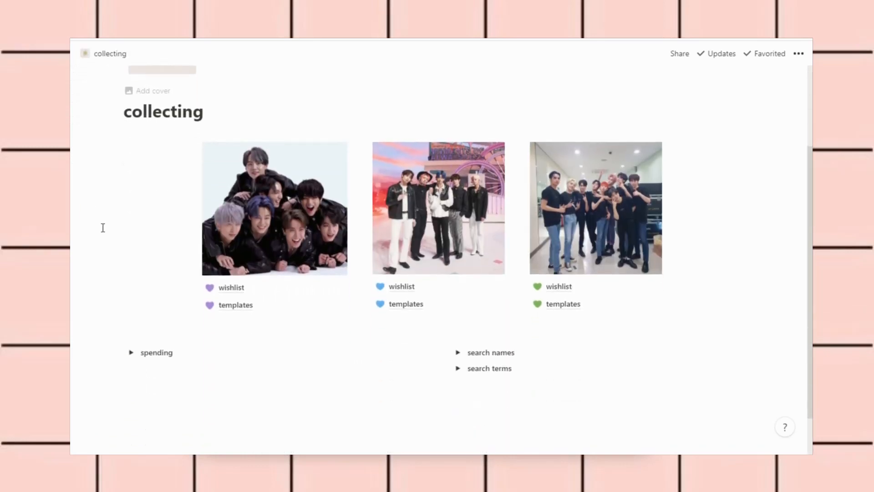
scroll(103, 227, up, 2)
scroll(103, 228, down, 1)
scroll(103, 228, down, 1)
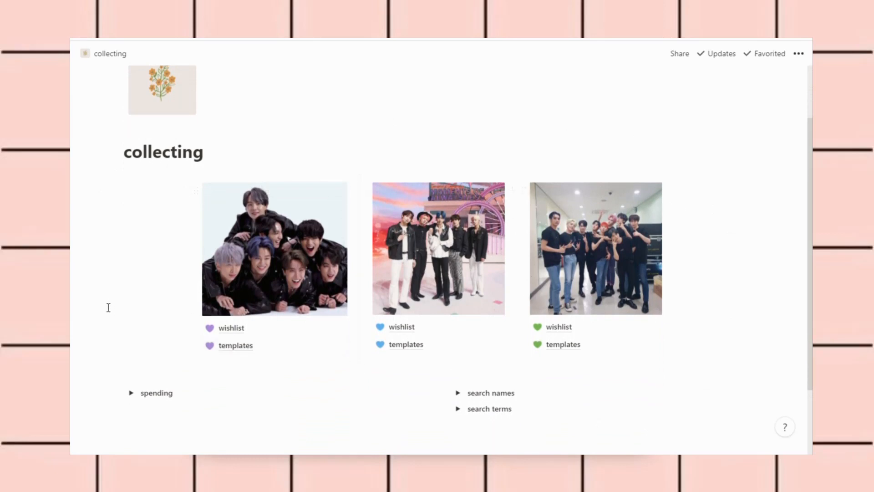
scroll(108, 307, down, 2)
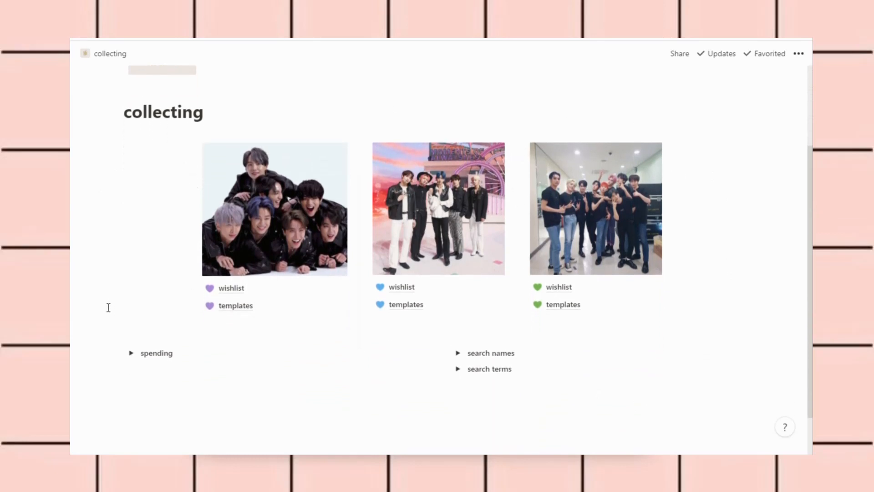
scroll(108, 308, up, 2)
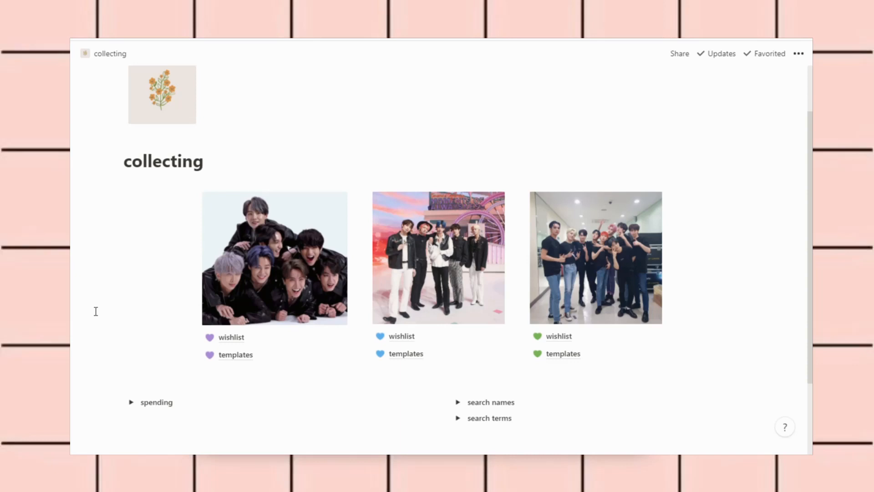
scroll(95, 311, down, 3)
scroll(96, 311, up, 2)
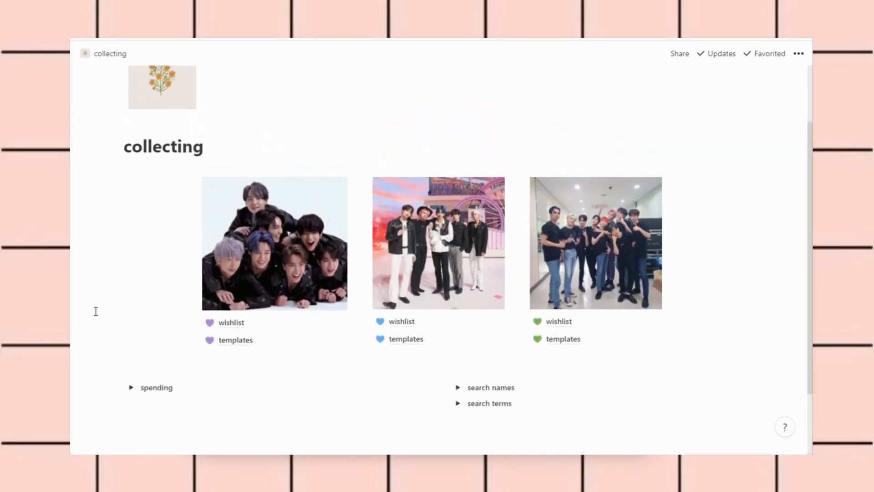
scroll(95, 311, down, 1)
scroll(95, 311, down, 1)
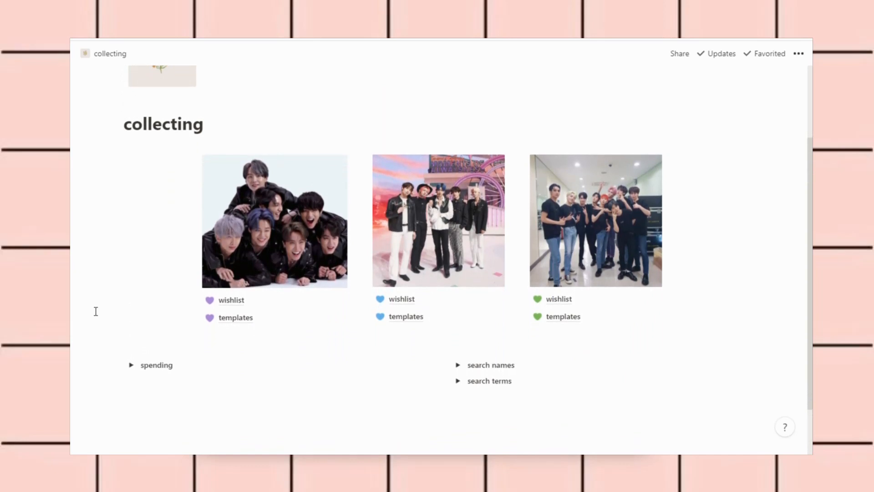
scroll(96, 311, up, 2)
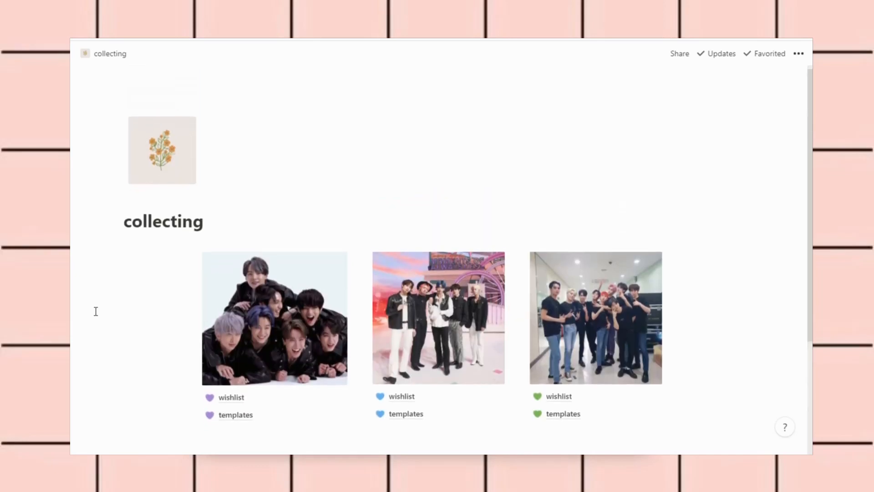
scroll(96, 310, down, 2)
scroll(95, 311, down, 1)
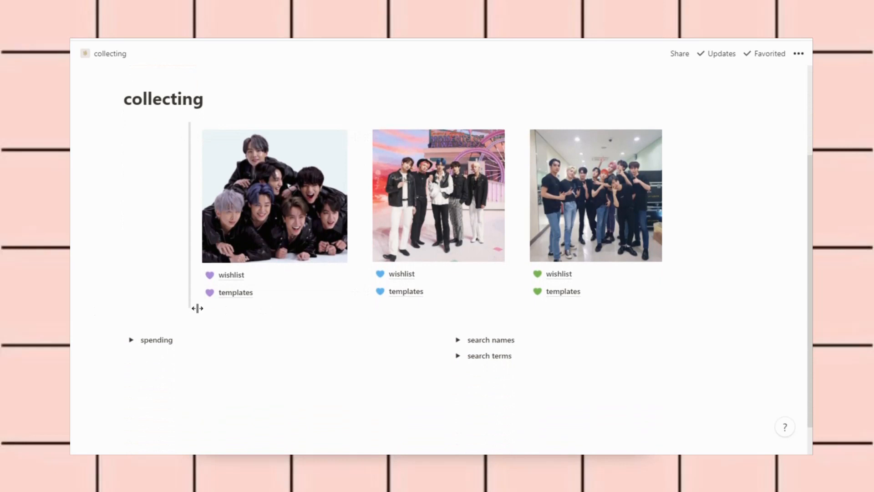
scroll(110, 246, up, 3)
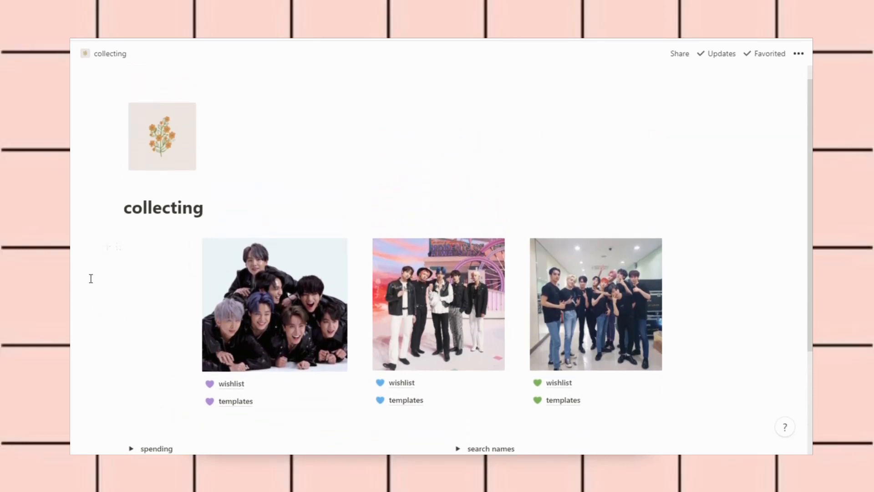
scroll(91, 278, down, 4)
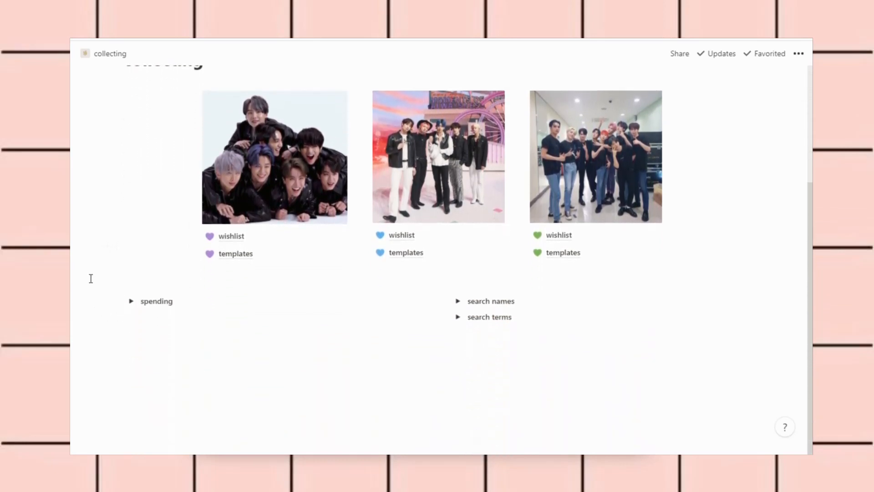
scroll(90, 278, up, 1)
scroll(91, 278, up, 2)
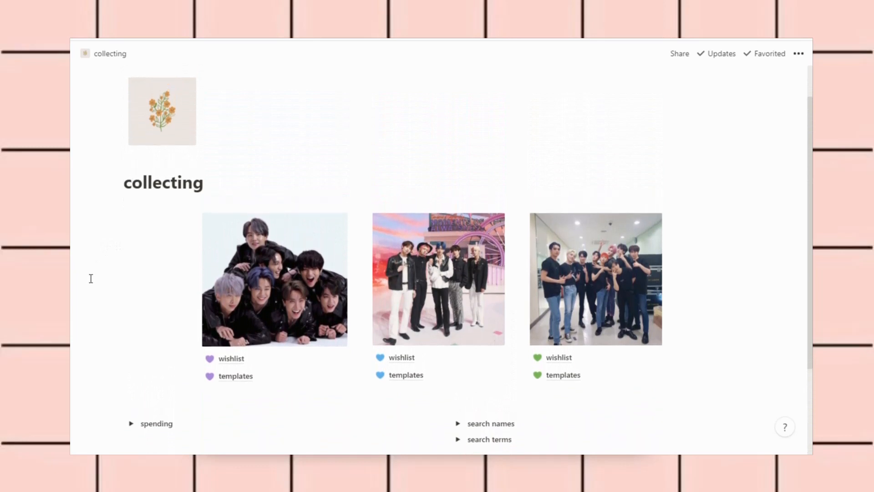
scroll(91, 278, down, 3)
scroll(91, 278, up, 2)
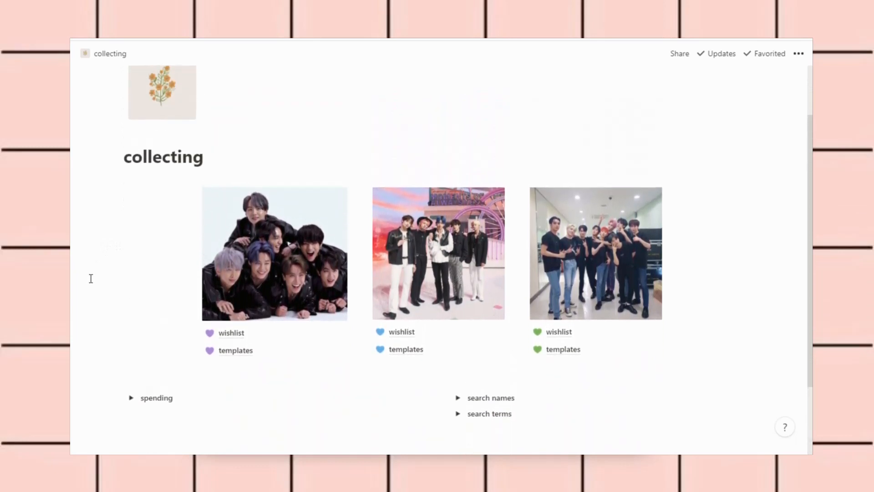
scroll(90, 278, down, 2)
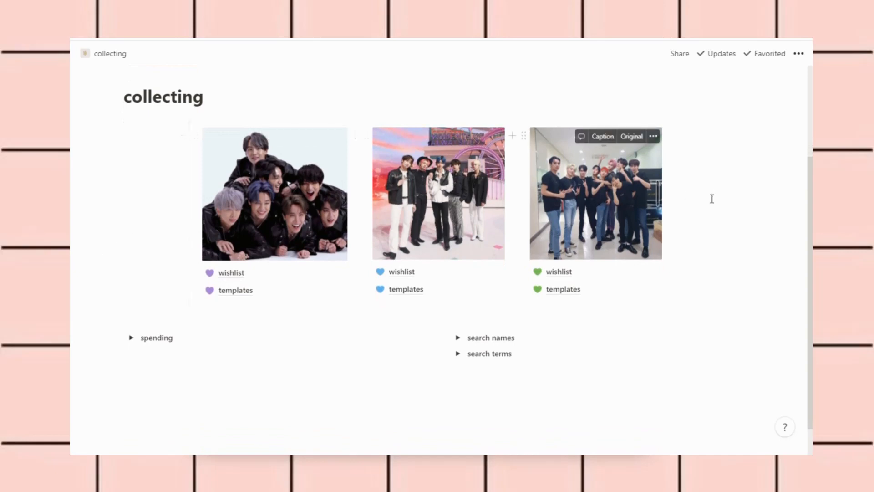
Review the three photo cards and the spending, search names and search terms toggles on the collecting page
scroll(712, 197, up, 2)
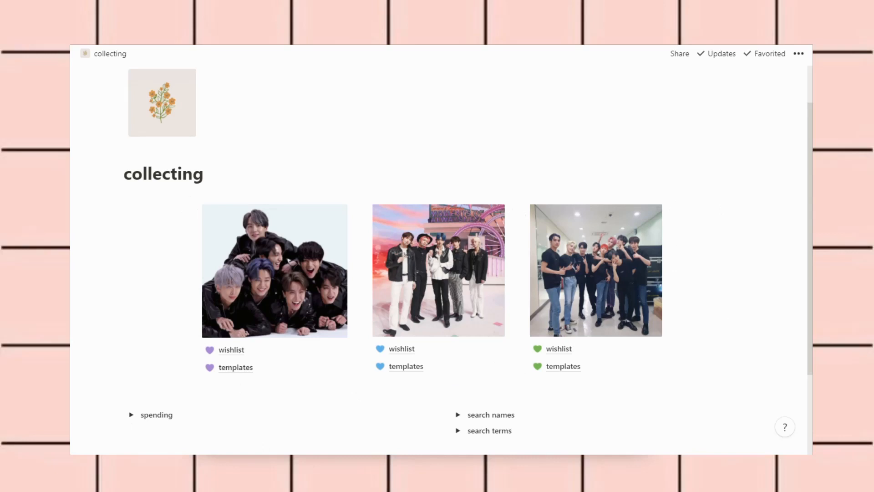
scroll(408, 427, down, 2)
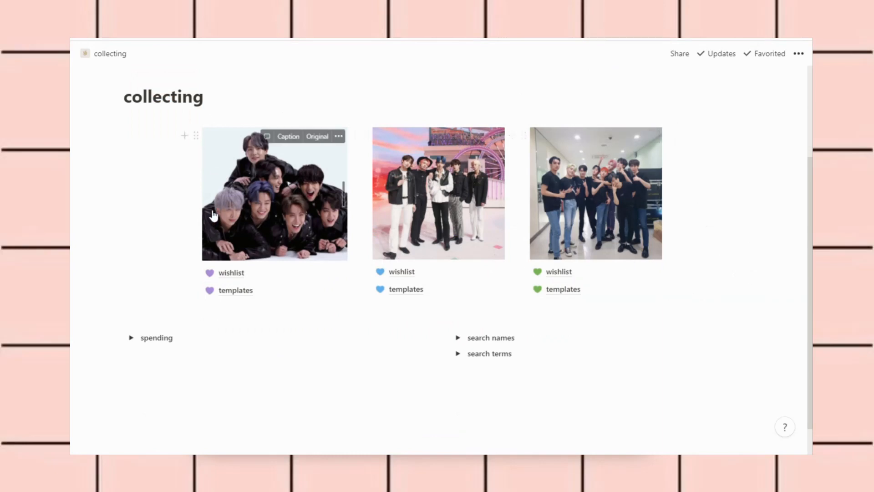
scroll(86, 209, up, 3)
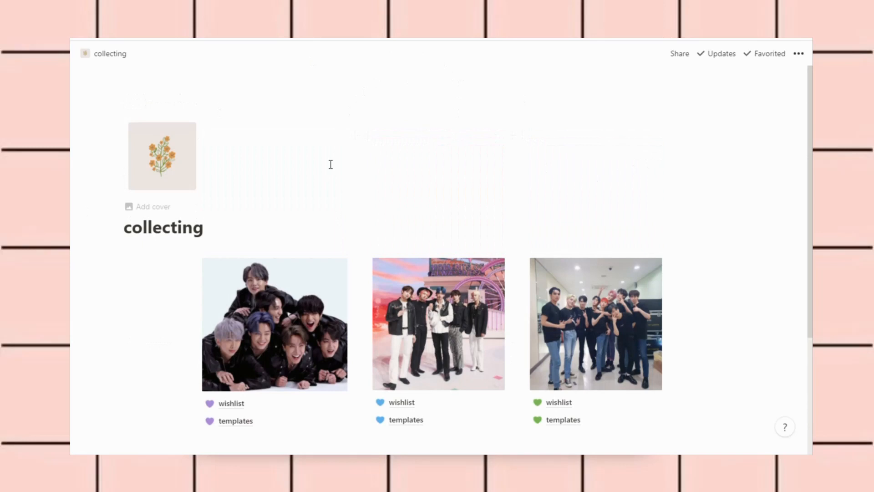
scroll(330, 164, down, 1)
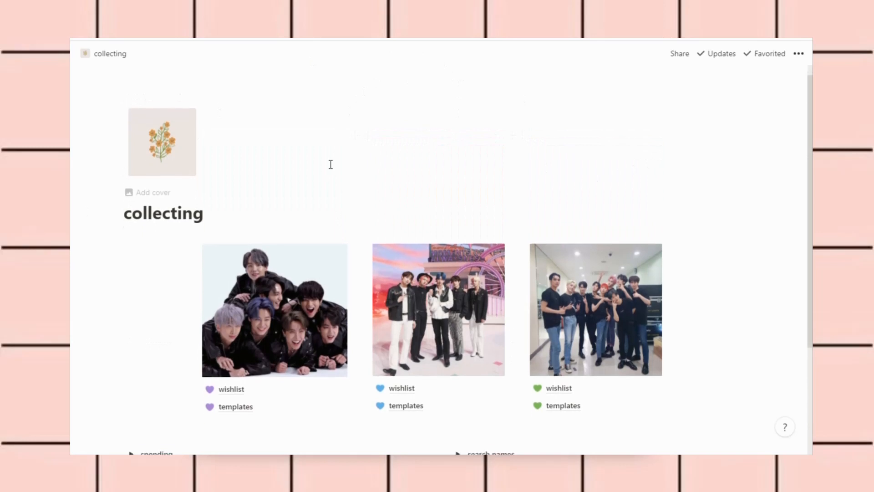
scroll(136, 253, up, 1)
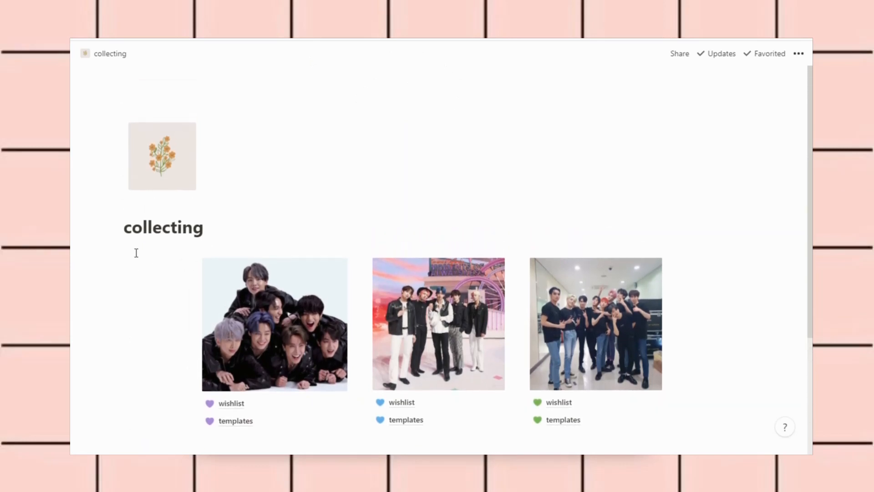
scroll(136, 253, down, 2)
scroll(136, 252, up, 1)
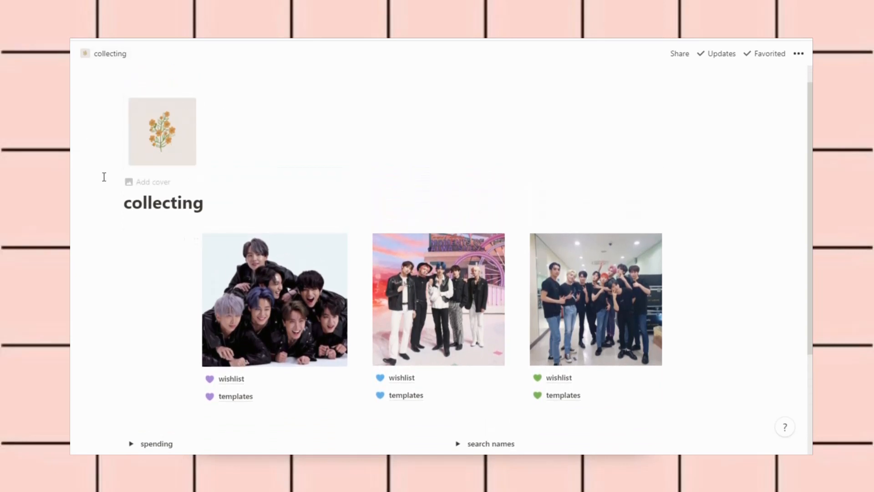
scroll(104, 177, up, 1)
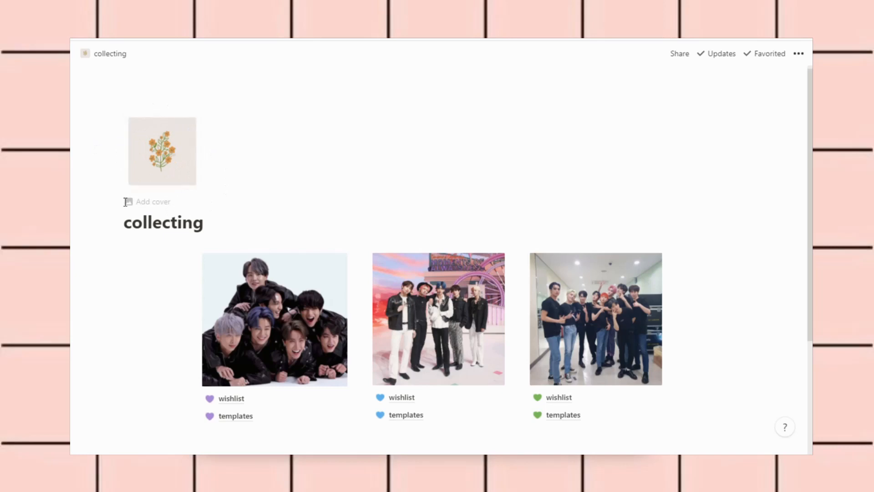
scroll(115, 205, down, 1)
scroll(115, 206, down, 3)
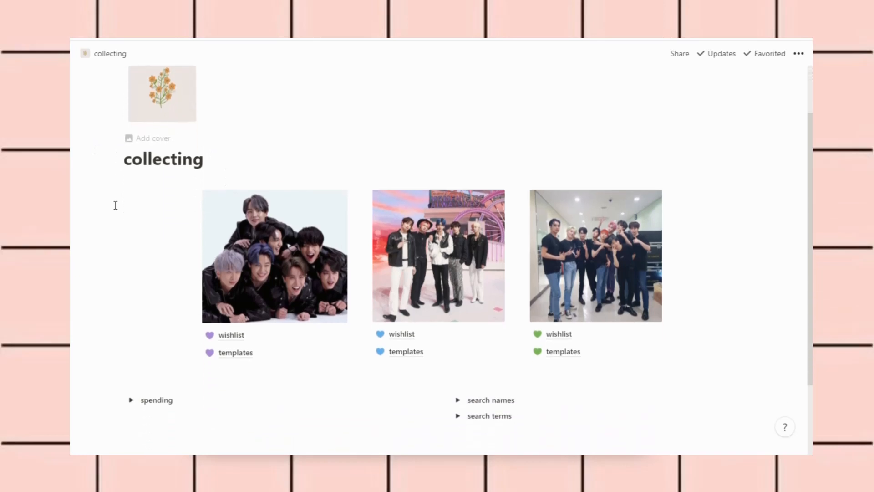
scroll(115, 205, down, 2)
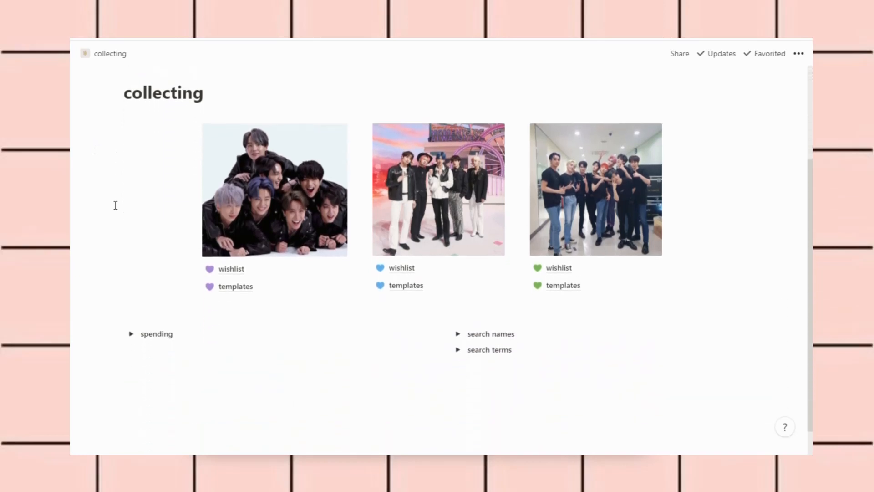
scroll(115, 205, up, 2)
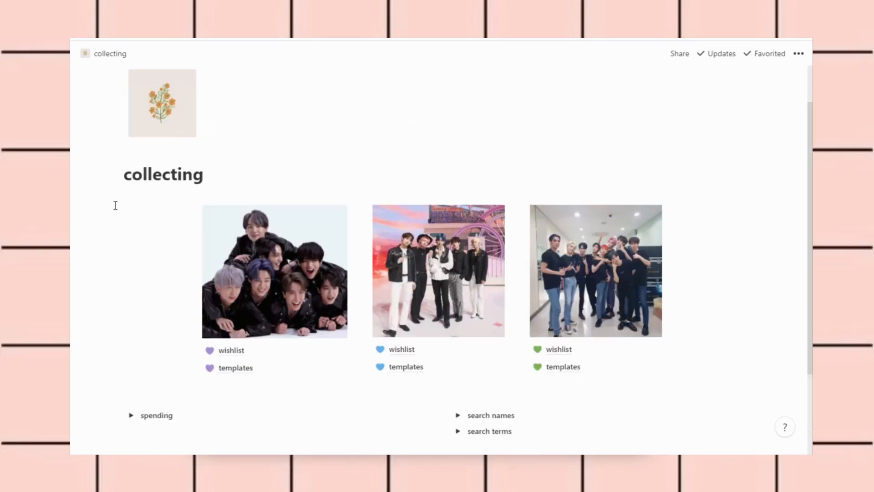
scroll(115, 206, down, 3)
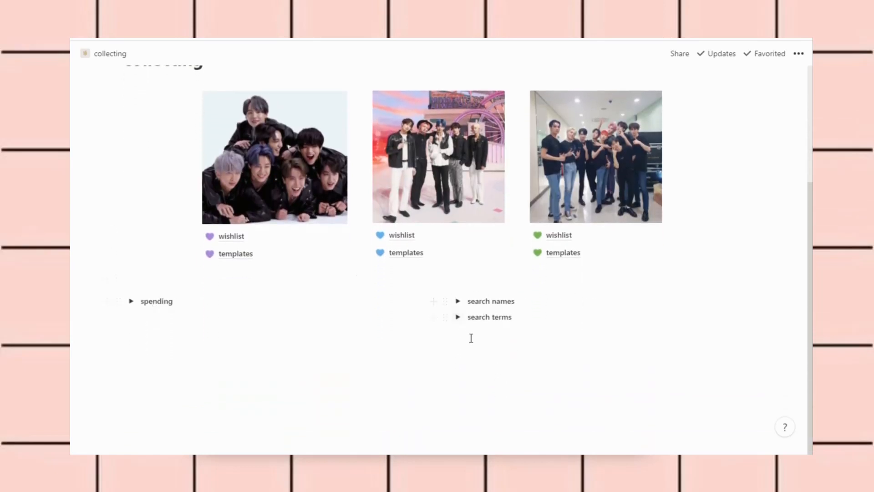
click(132, 301)
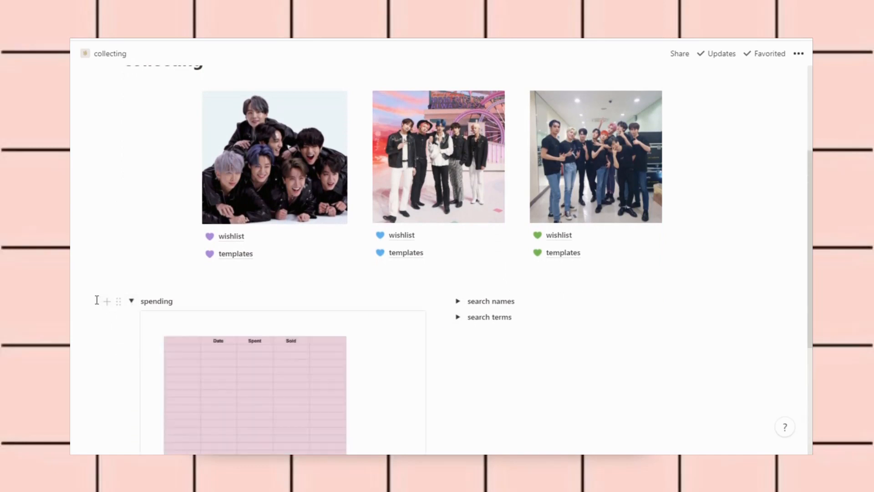
scroll(97, 300, down, 3)
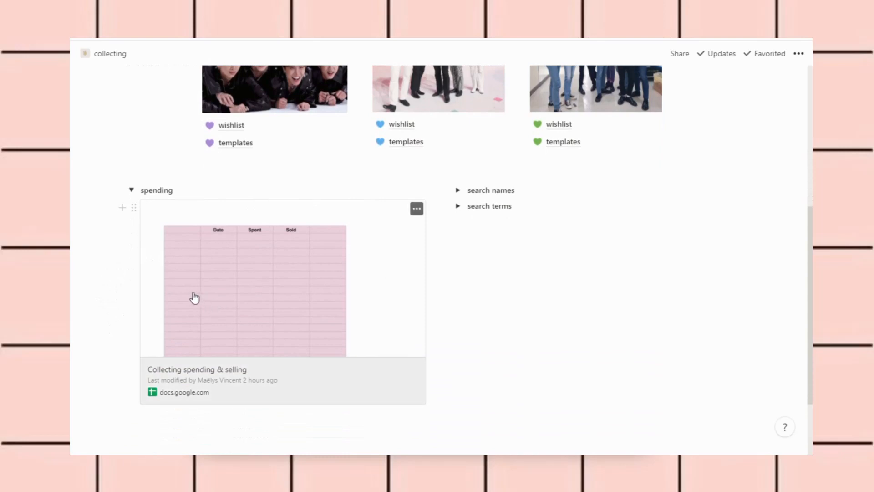
scroll(651, 286, down, 1)
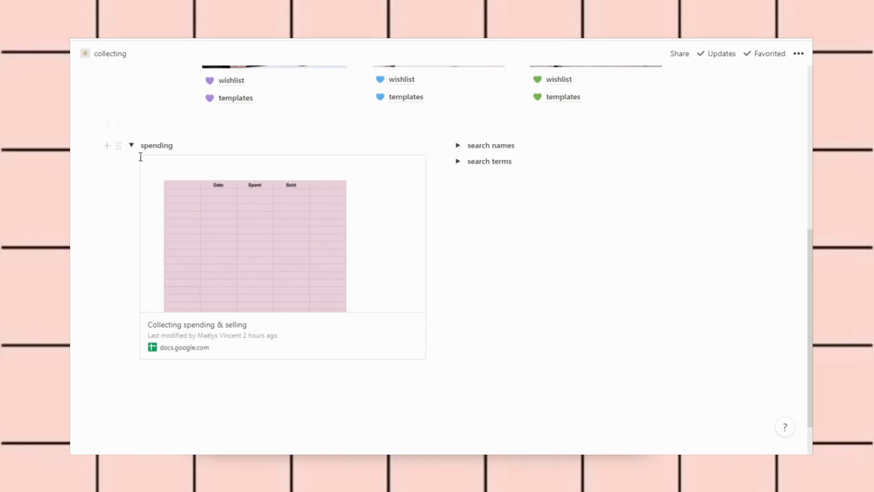
click(132, 146)
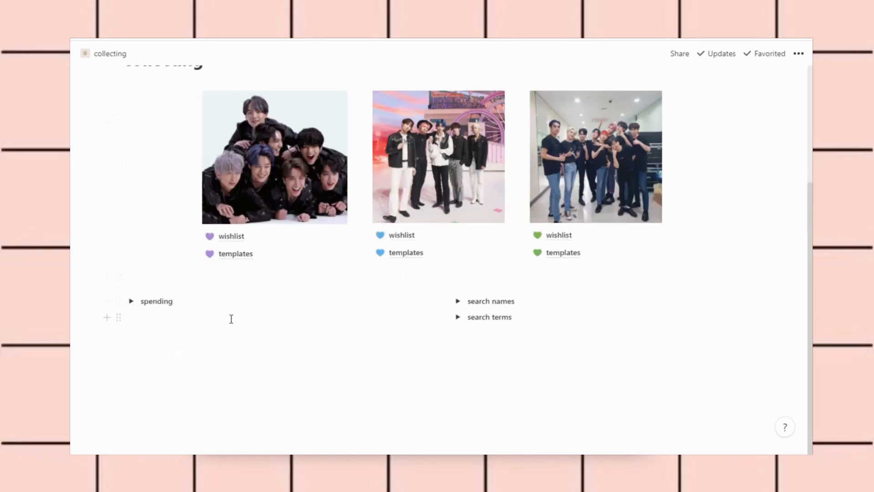
Expand search names, select and deselect the Korean name at its end, then collapse it
click(458, 301)
scroll(387, 358, down, 3)
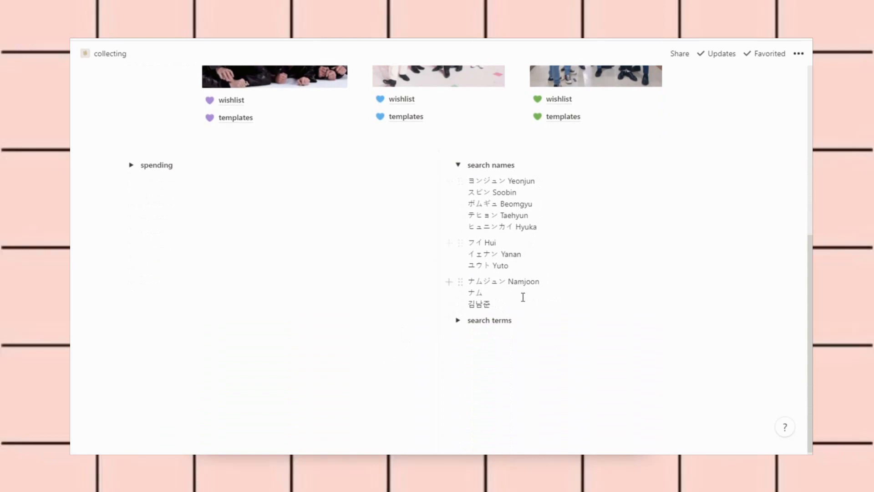
double_click(483, 313)
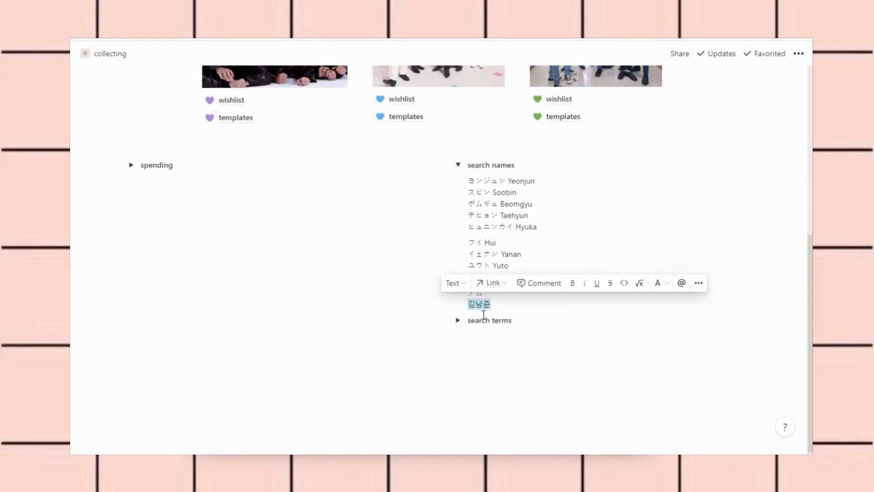
click(512, 308)
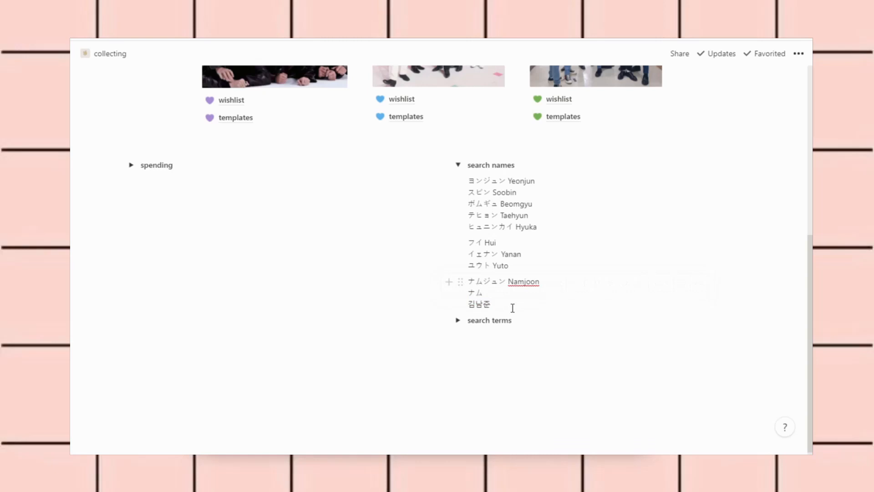
click(465, 168)
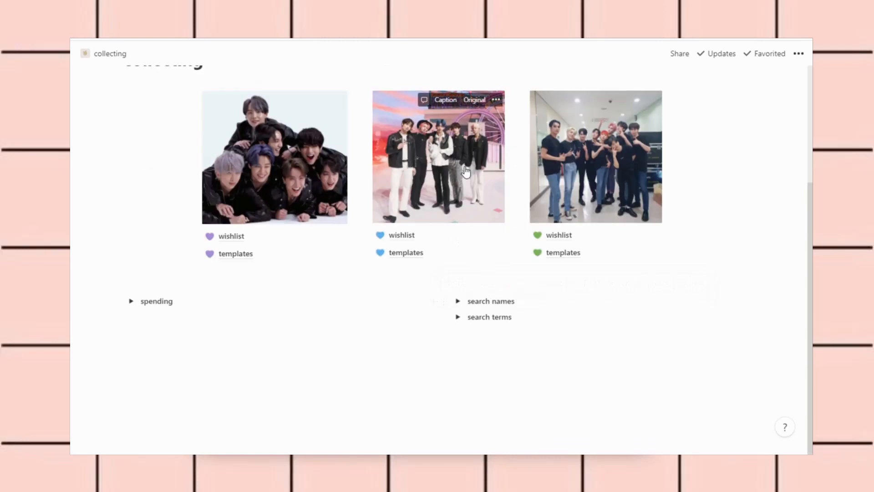
Expand search terms and follow the docs.google.com link to the BTS spreadsheet
click(458, 317)
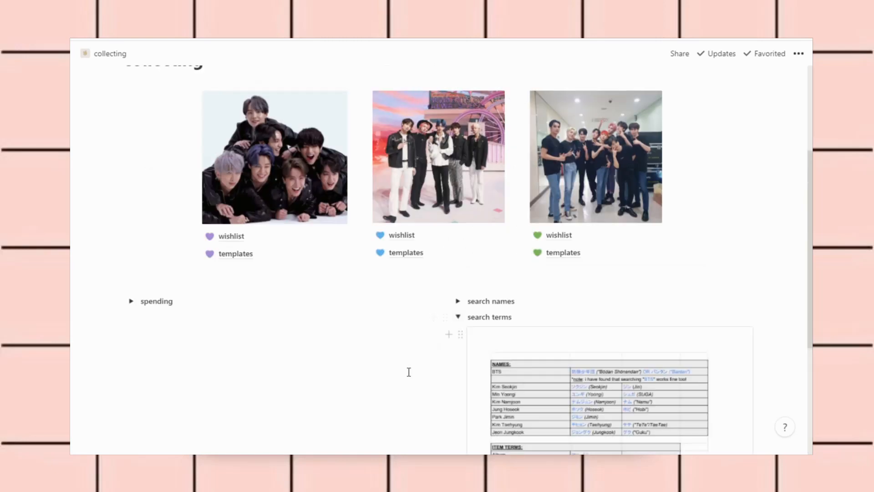
scroll(409, 371, down, 4)
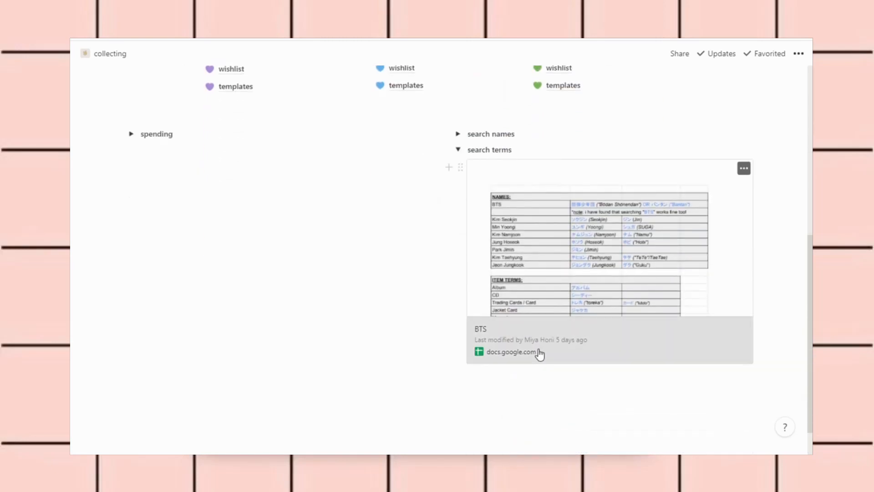
click(538, 354)
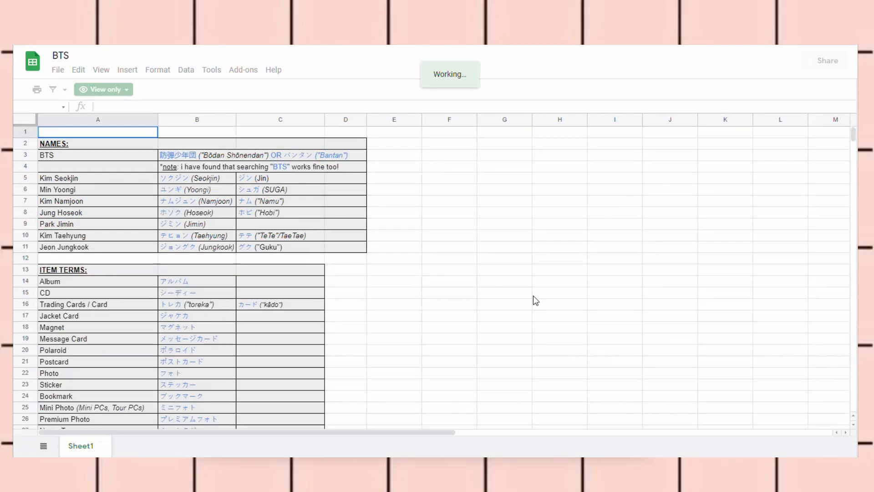
Browse the view-only BTS sheet's names and item terms, clicking an empty cell beside the BTS row
scroll(534, 296, down, 11)
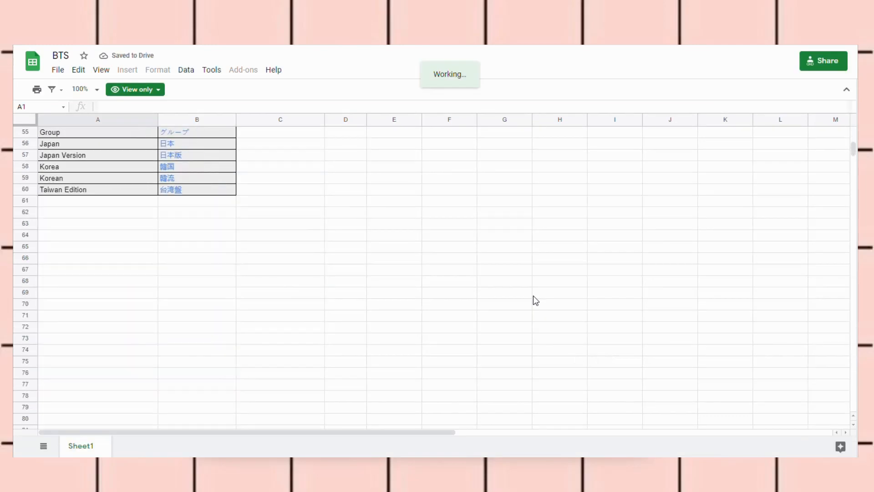
scroll(533, 296, up, 4)
click(534, 296)
scroll(534, 296, down, 4)
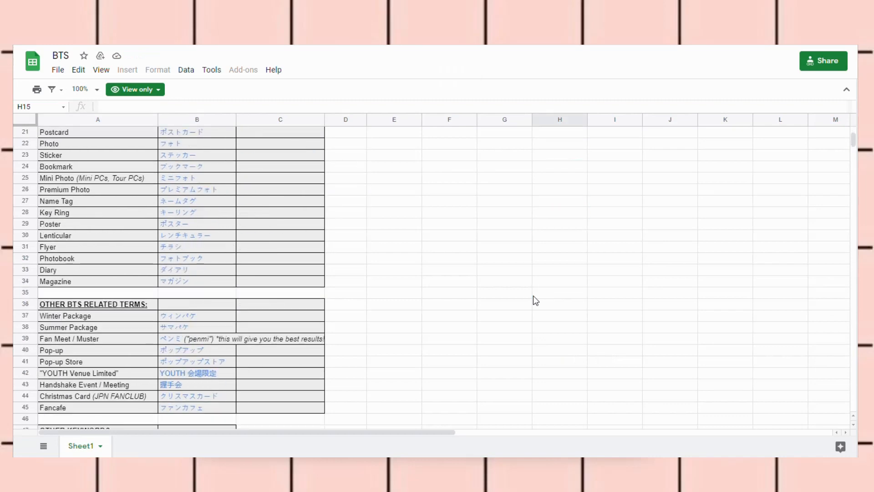
scroll(534, 296, down, 5)
scroll(533, 296, up, 9)
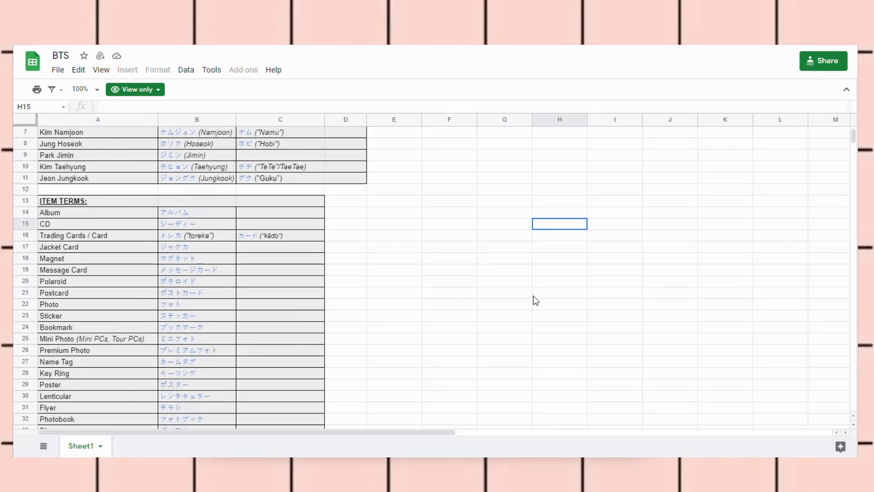
click(405, 155)
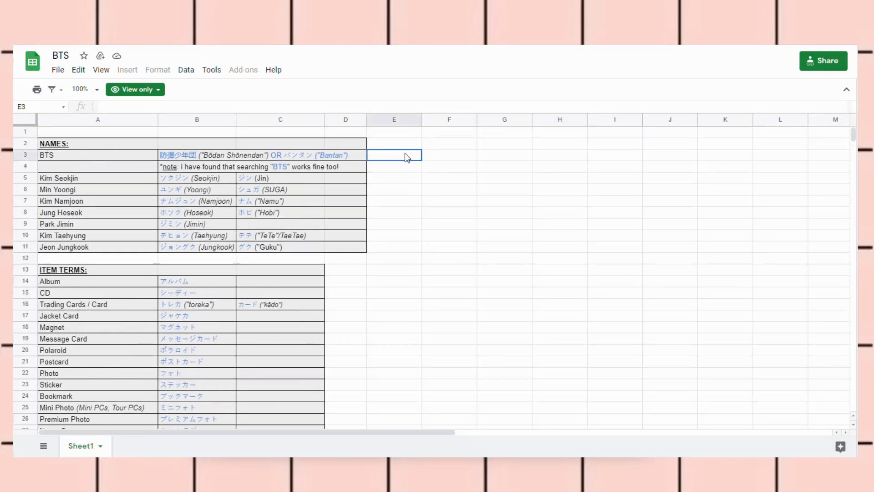
Inspect the SUGA nickname cell and read the other terms and keywords through row 60
scroll(407, 157, down, 8)
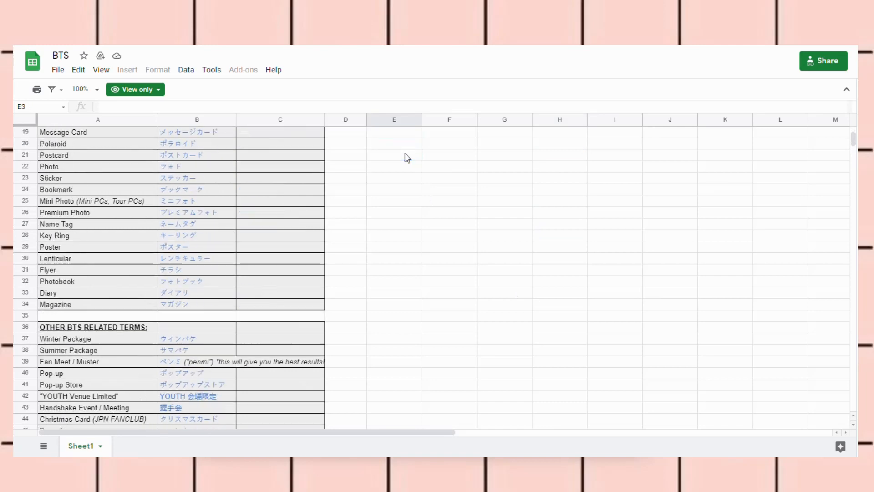
scroll(407, 157, up, 5)
scroll(407, 158, up, 5)
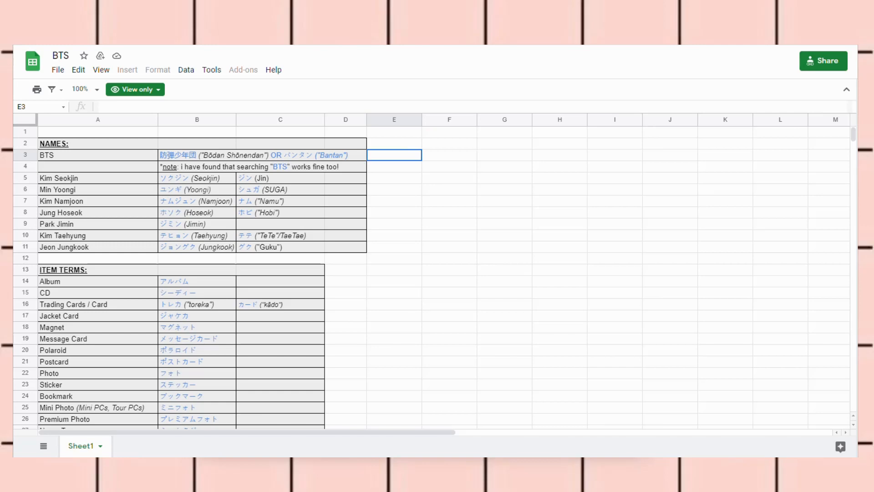
scroll(415, 274, down, 8)
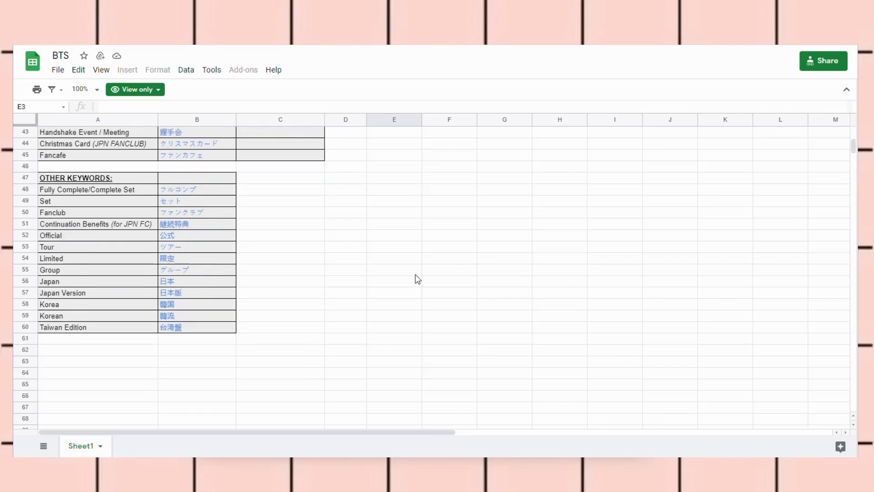
scroll(416, 274, up, 5)
scroll(417, 277, up, 5)
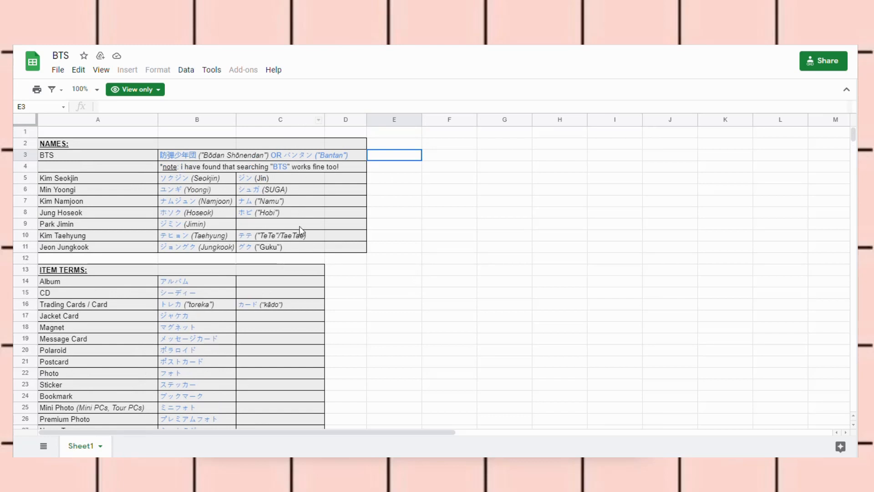
click(314, 188)
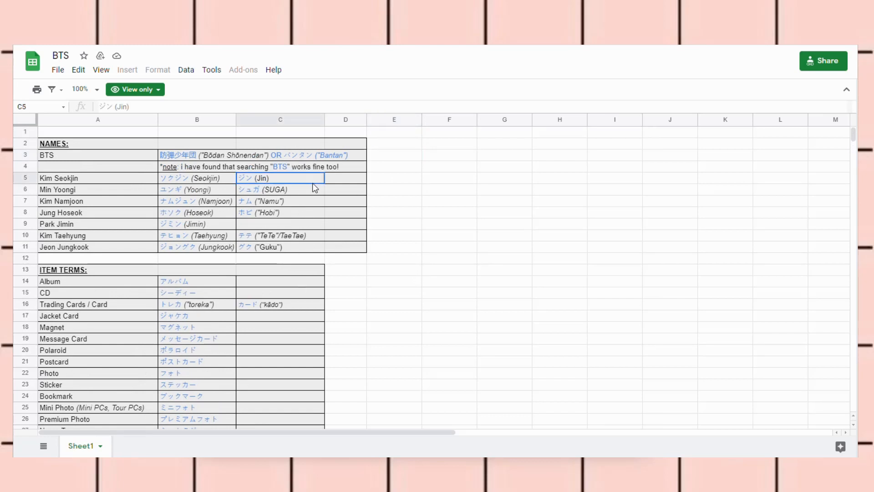
scroll(428, 207, down, 2)
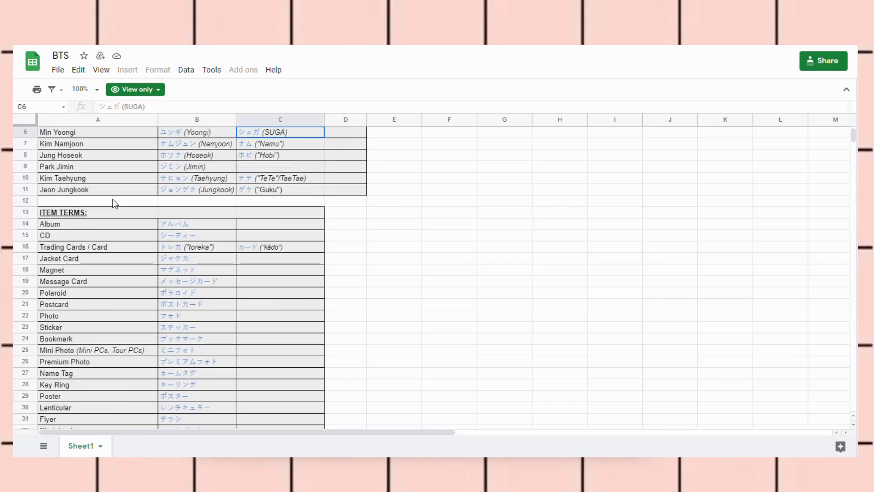
scroll(50, 238, down, 4)
scroll(50, 238, down, 6)
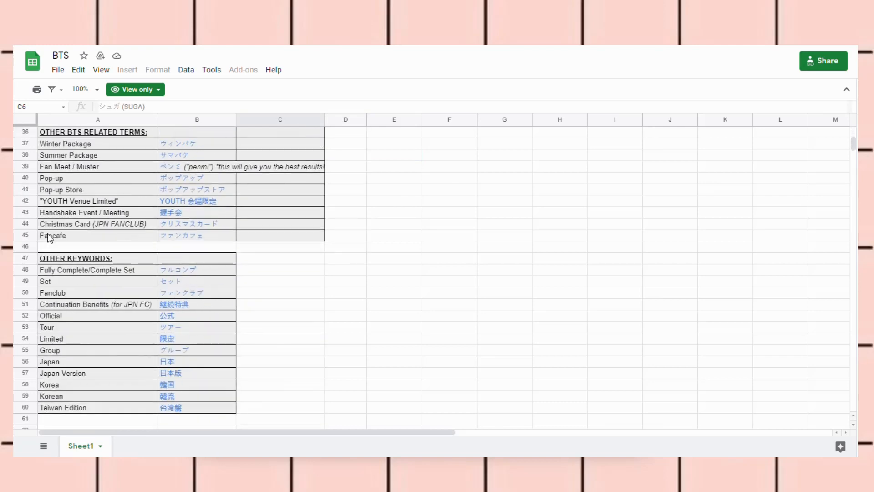
scroll(53, 225, up, 12)
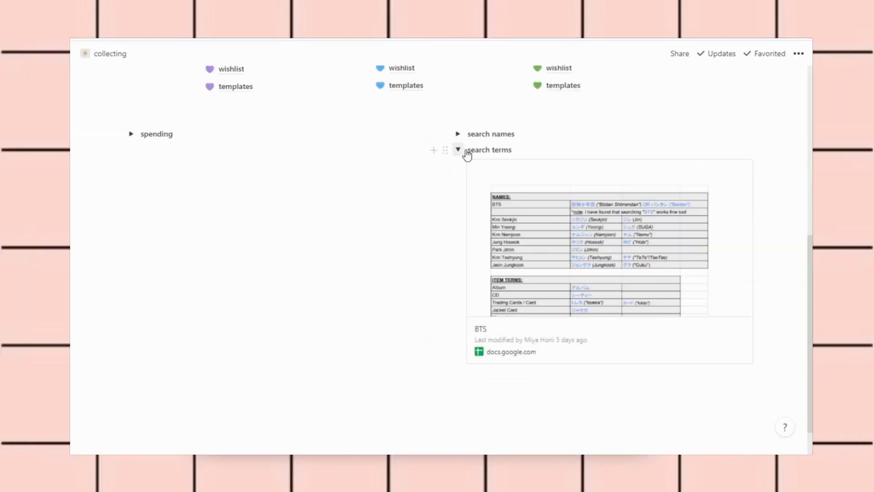
Collapse the search terms toggle and start an empty block below spending
click(463, 151)
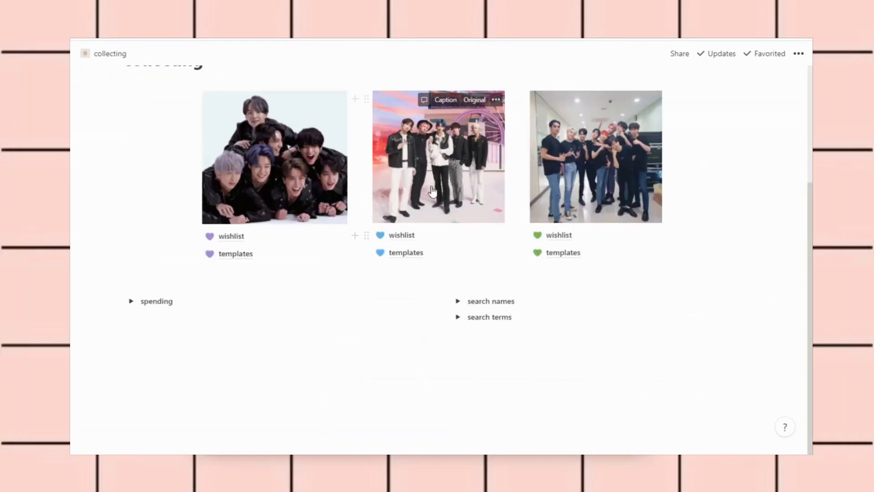
click(191, 340)
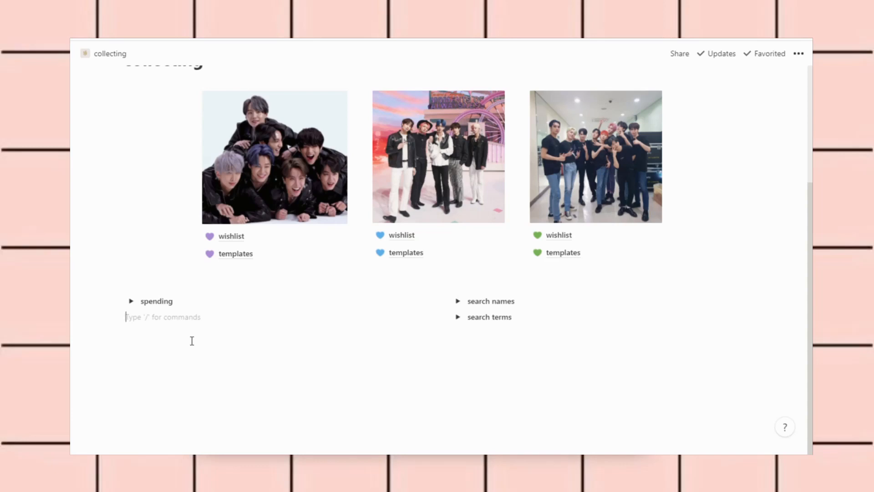
Turn the new block into a toggle list titled 'title toggle' using the / menu
text(/)
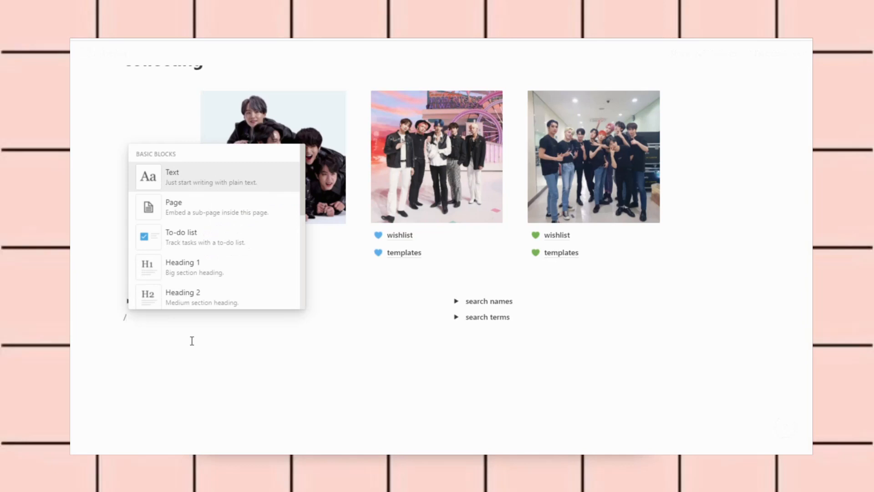
scroll(246, 237, down, 3)
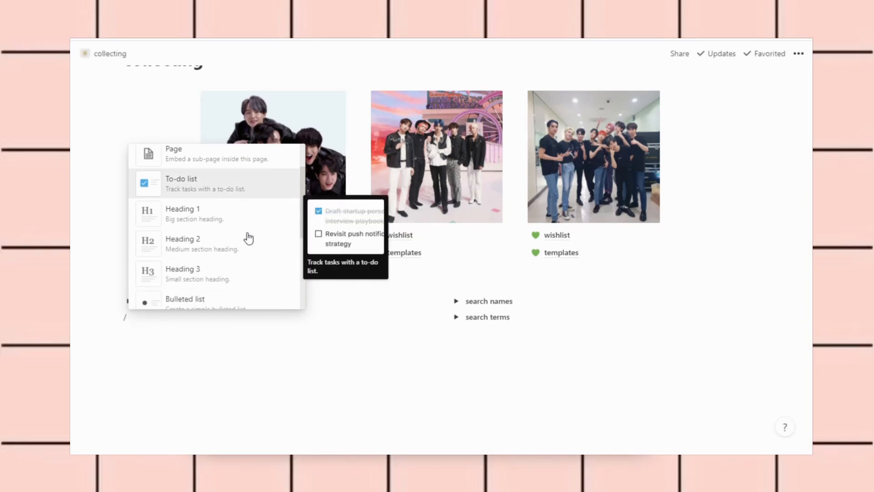
scroll(248, 237, down, 3)
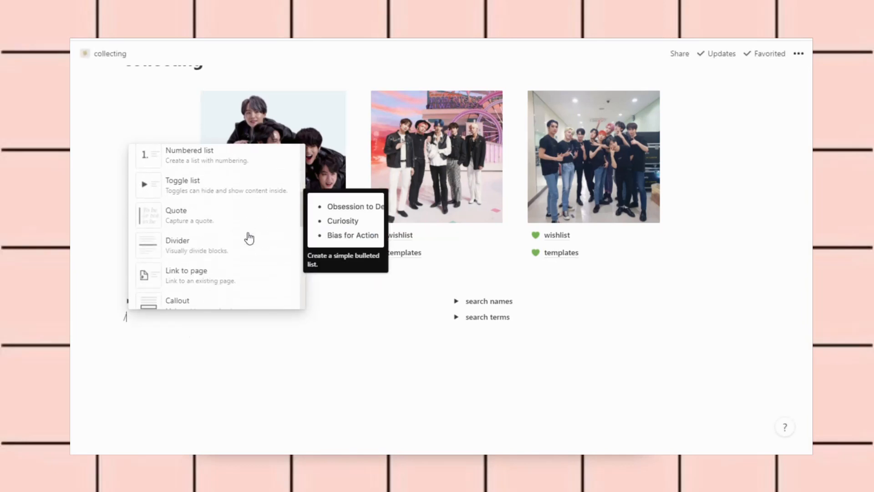
click(186, 183)
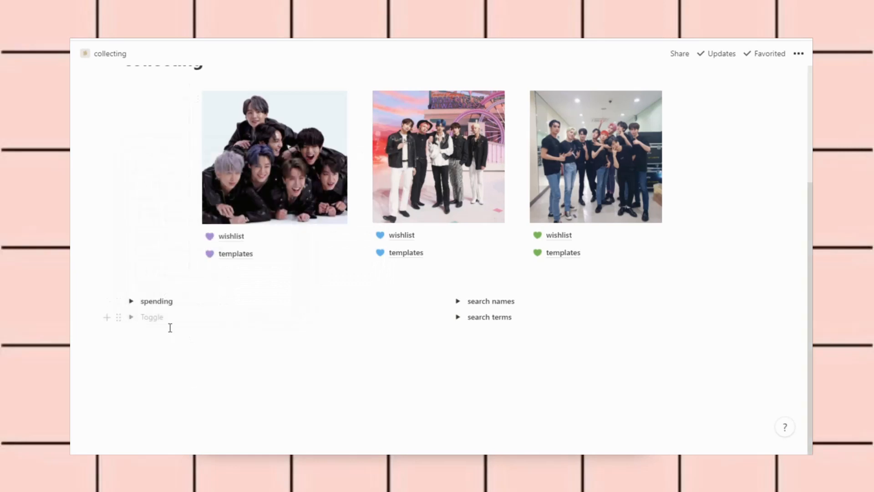
text(title toog)
key(BackSpace)
key(BackSpace)
key(BackSpace)
key(BackSpace)
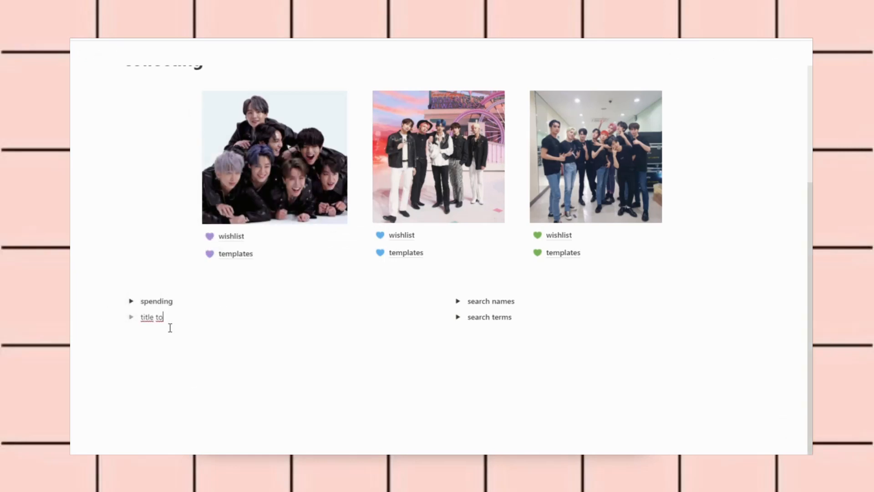
text(toggle)
key(Return)
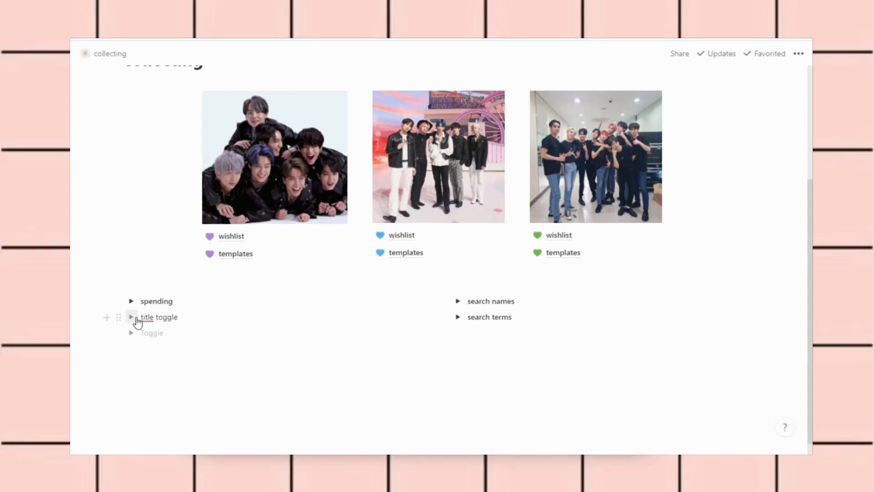
Bold the 'title toggle' text, add and delete test text inside, then expand search terms
click(132, 317)
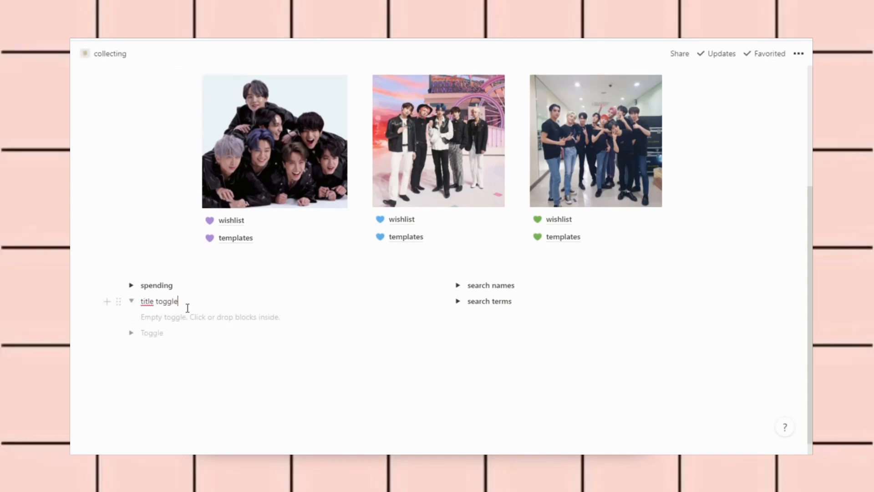
drag(188, 308, 146, 305)
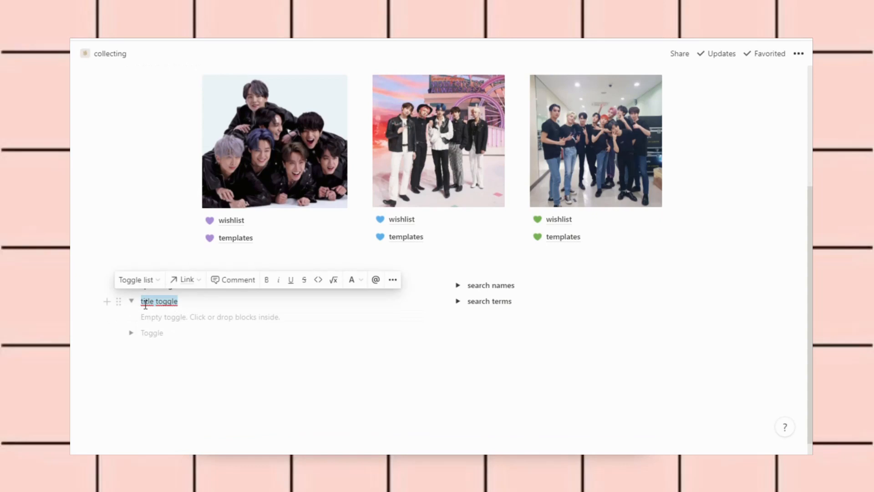
key(ctrl+b)
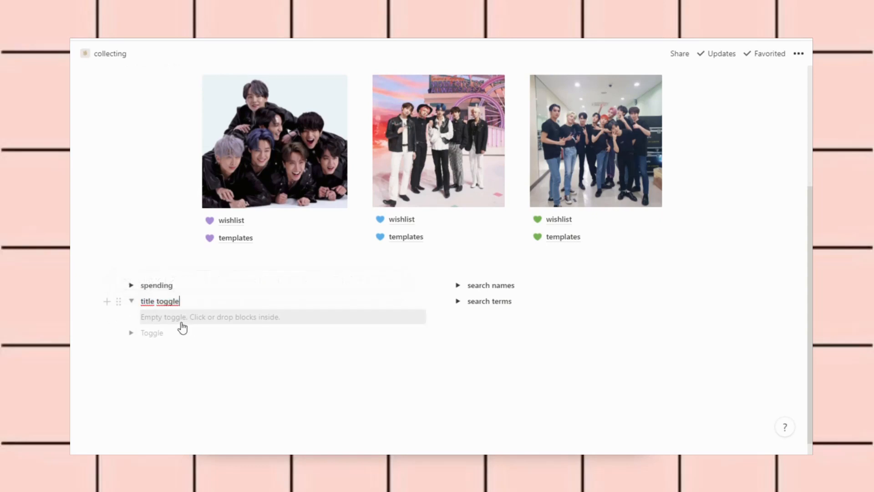
click(172, 318)
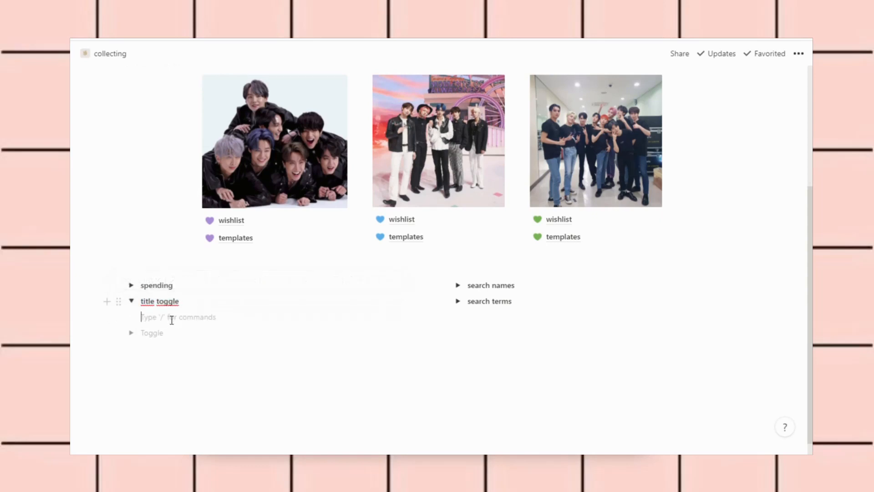
click(188, 304)
text(akjdflgkd)
click(131, 302)
click(132, 302)
drag(181, 328, 146, 326)
key(BackSpace)
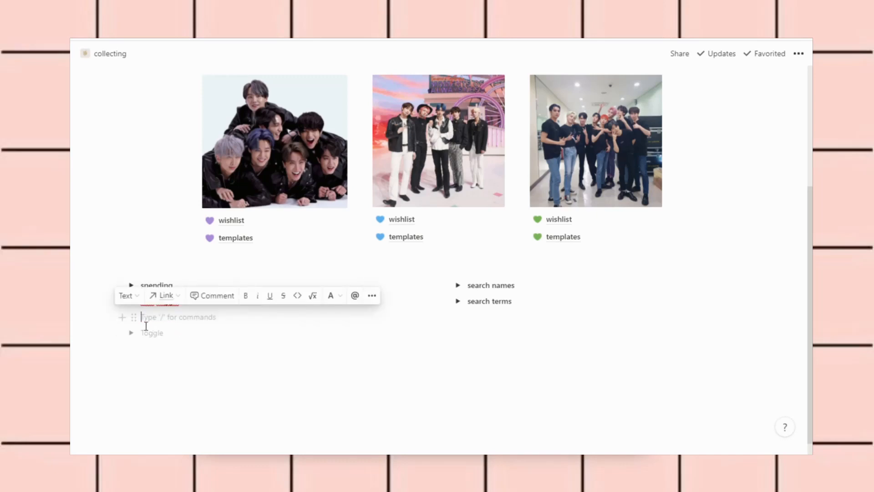
click(458, 301)
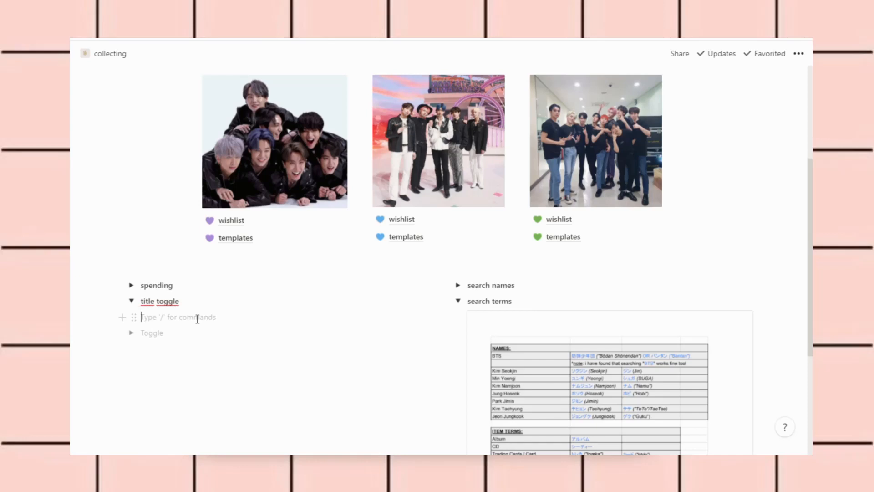
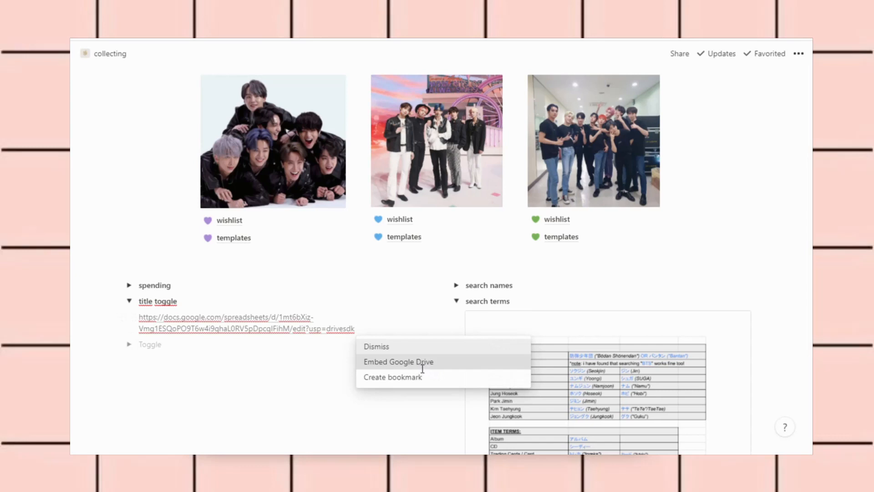
After a failed Google Drive embed of the pasted link, delete the title toggle and empty toggle blocks
click(420, 362)
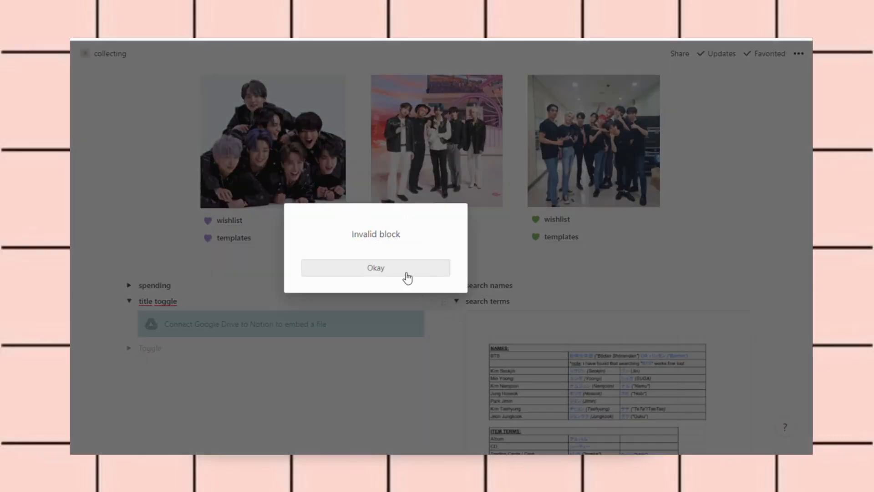
click(407, 276)
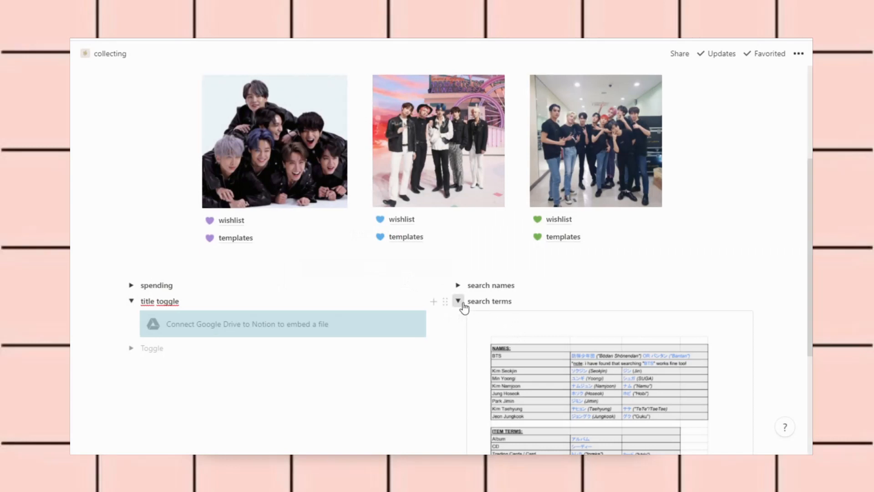
click(459, 302)
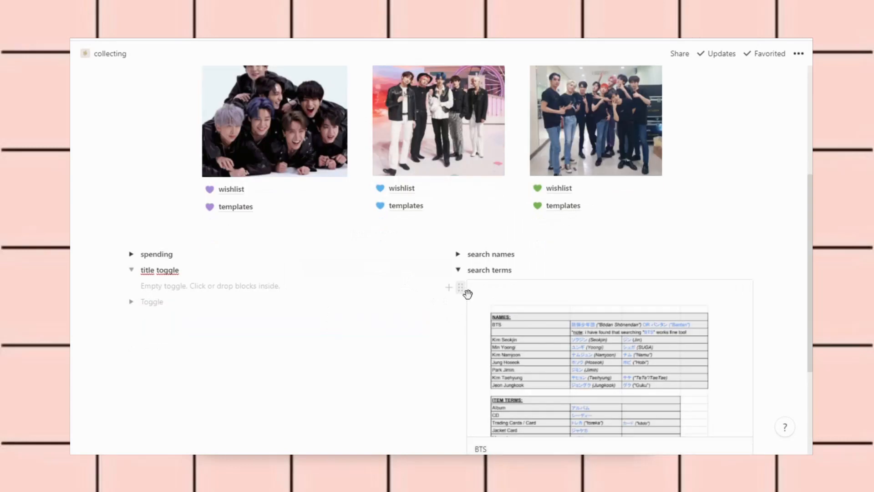
drag(175, 304, 135, 276)
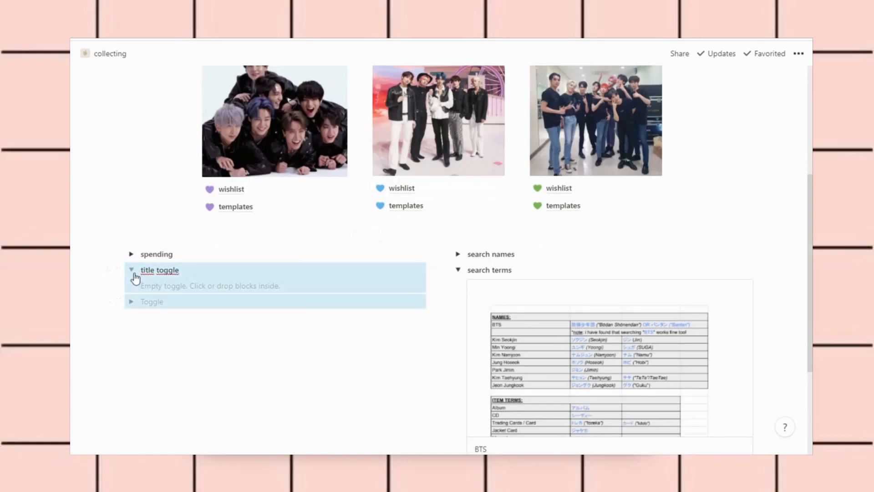
key(BackSpace)
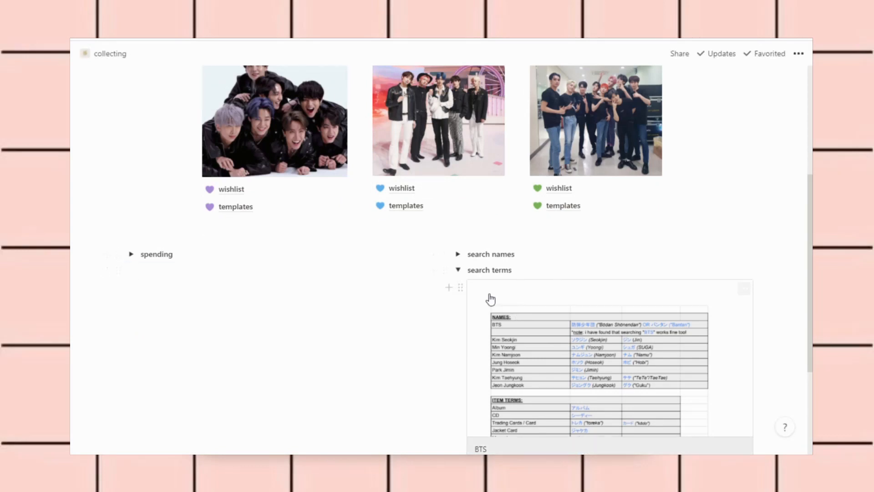
Replace the search terms table image with a Google Drive embed of the pasted Docs link
click(460, 288)
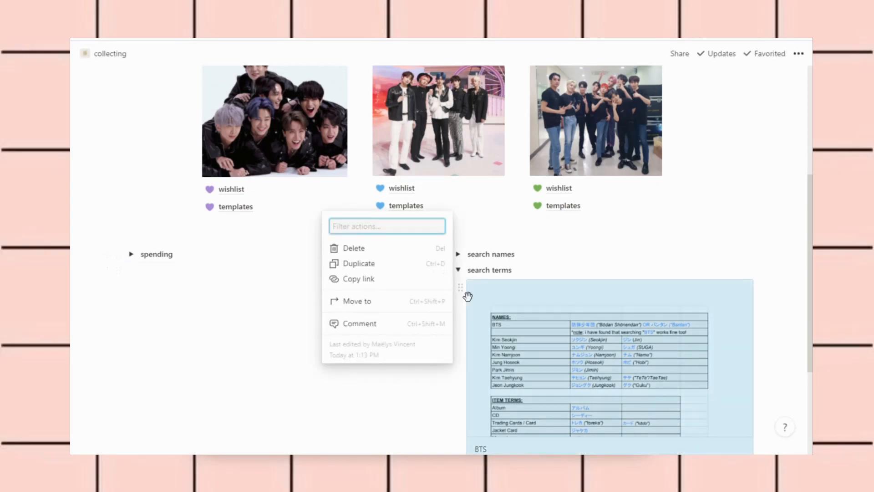
key(Delete)
click(490, 324)
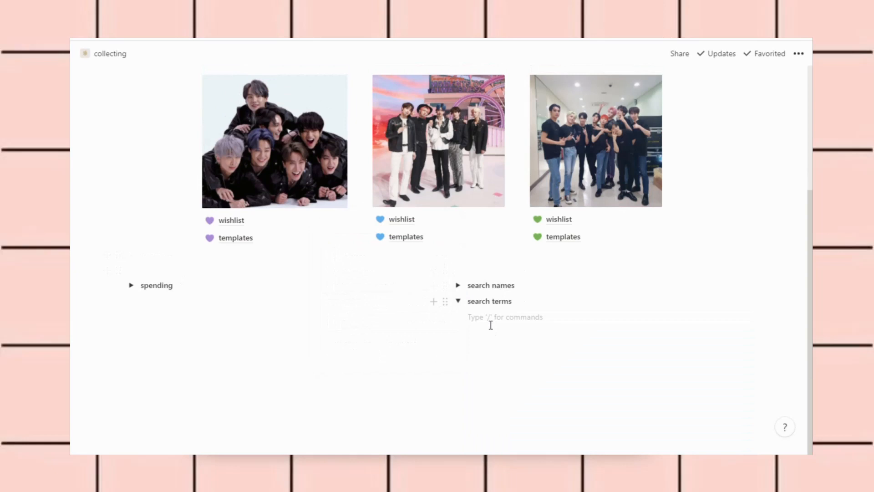
key(ctrl+v)
click(657, 362)
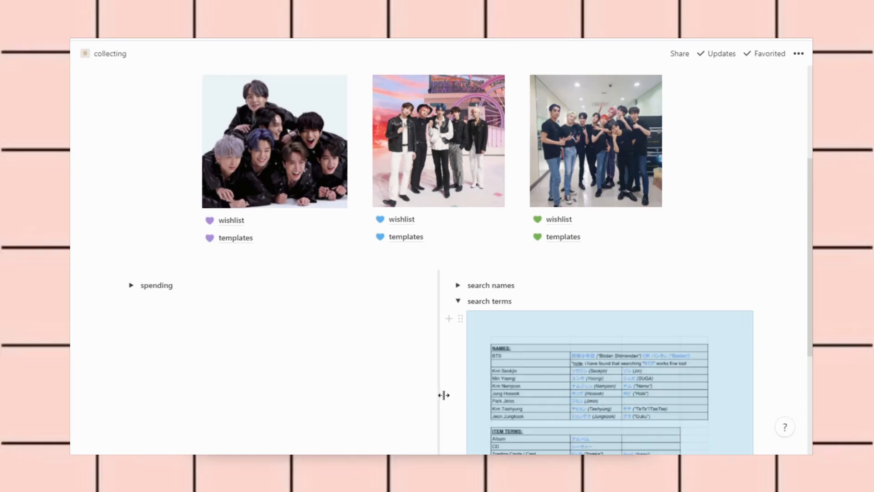
Check the embedded BTS sheet, then collapse search terms and return to the page top
scroll(444, 394, down, 4)
scroll(441, 390, up, 2)
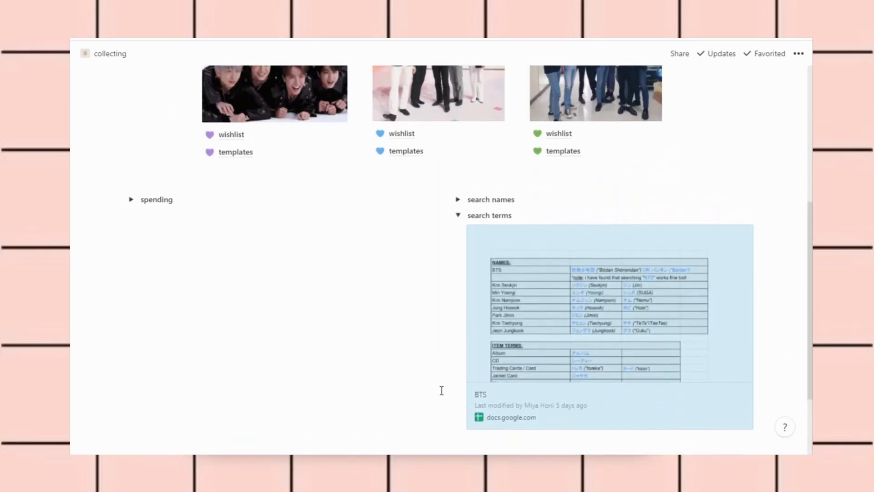
click(459, 216)
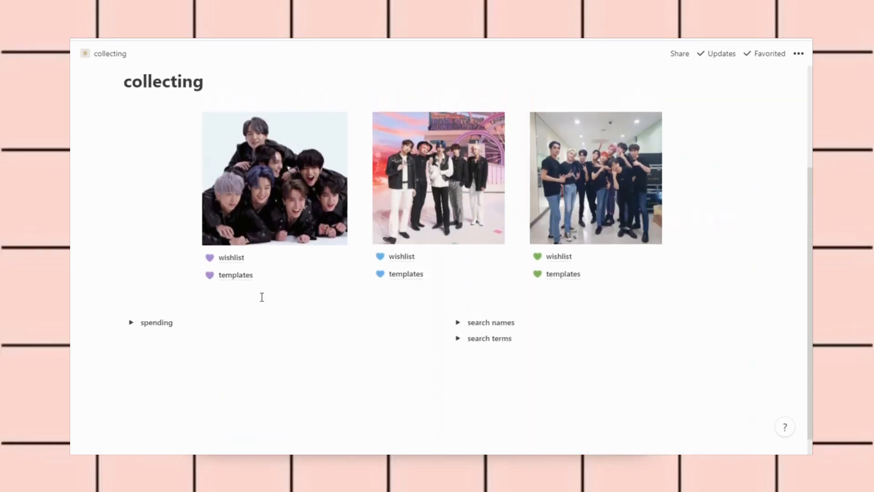
scroll(261, 297, up, 1)
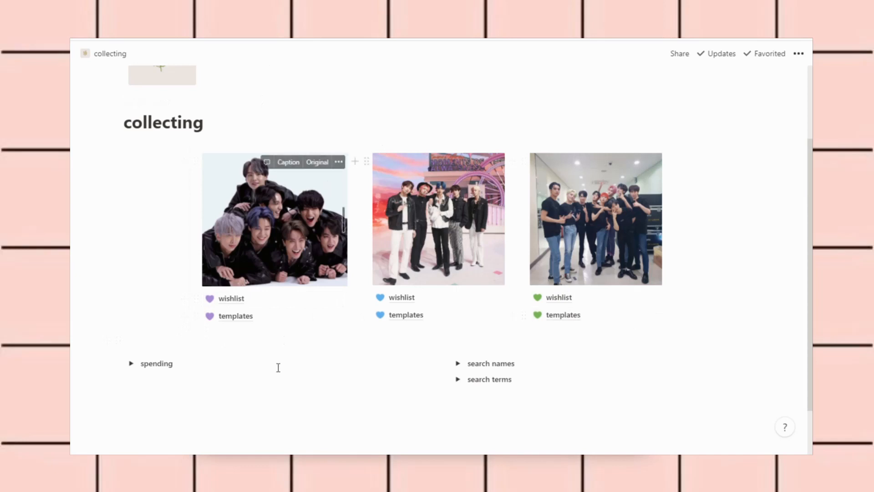
click(262, 321)
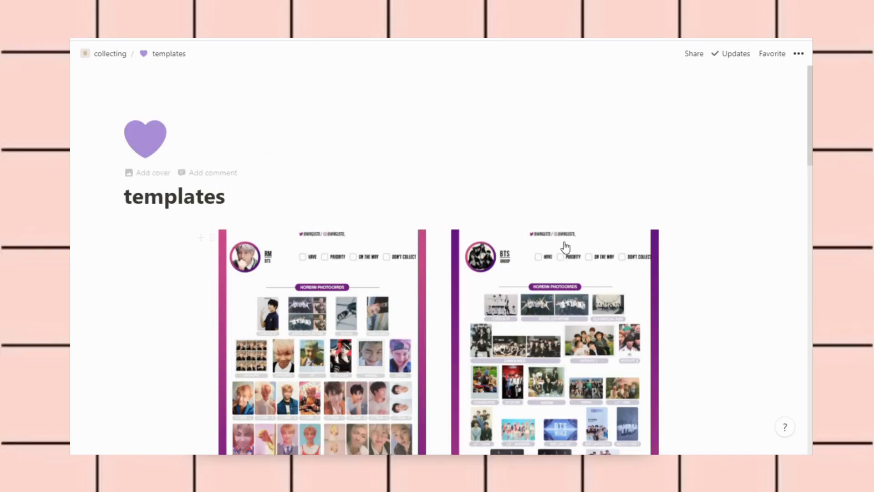
scroll(563, 250, down, 20)
scroll(565, 248, down, 4)
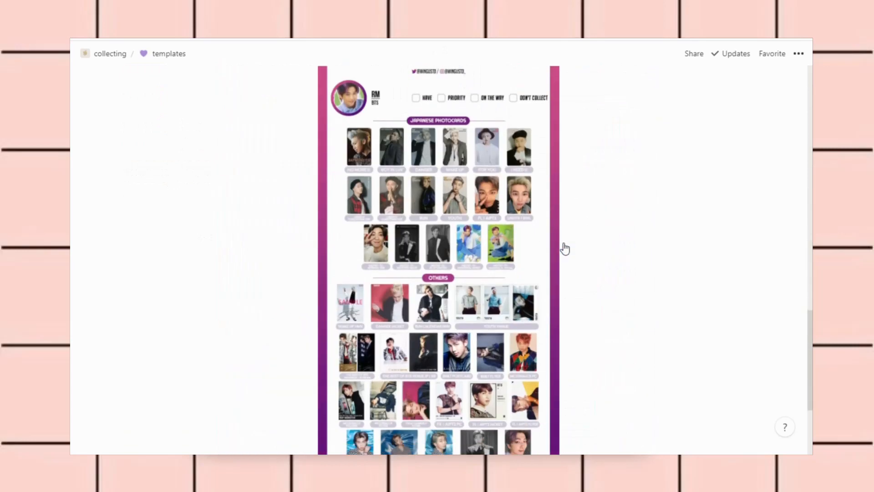
scroll(564, 248, up, 20)
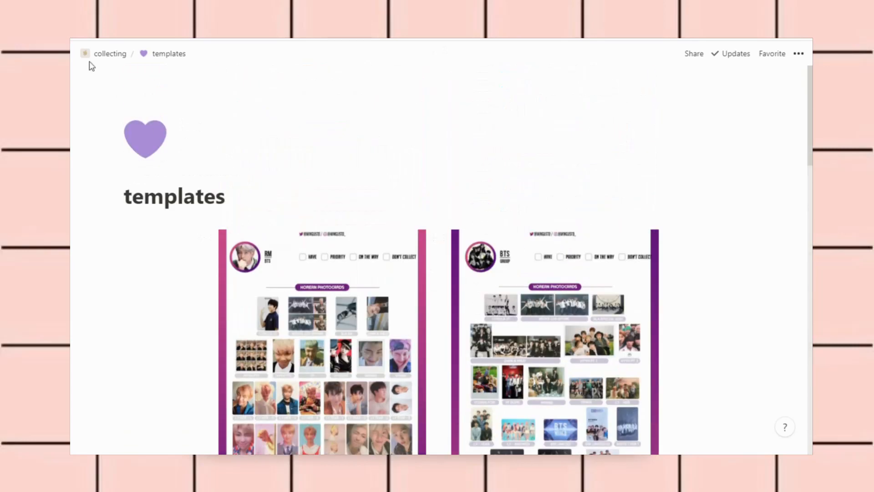
click(98, 56)
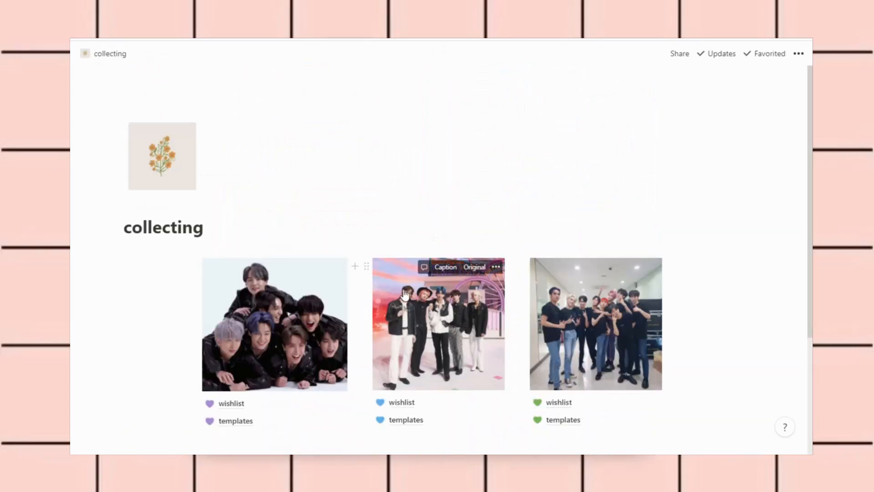
scroll(401, 322, down, 3)
scroll(302, 306, down, 4)
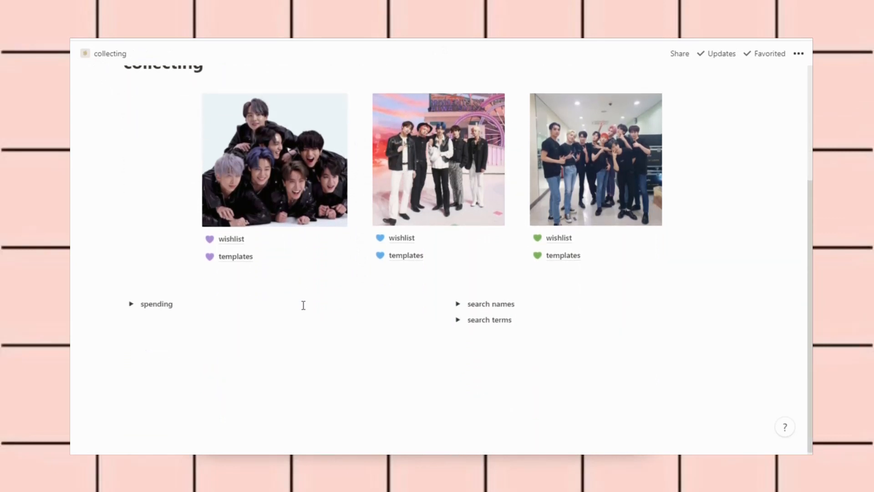
click(287, 244)
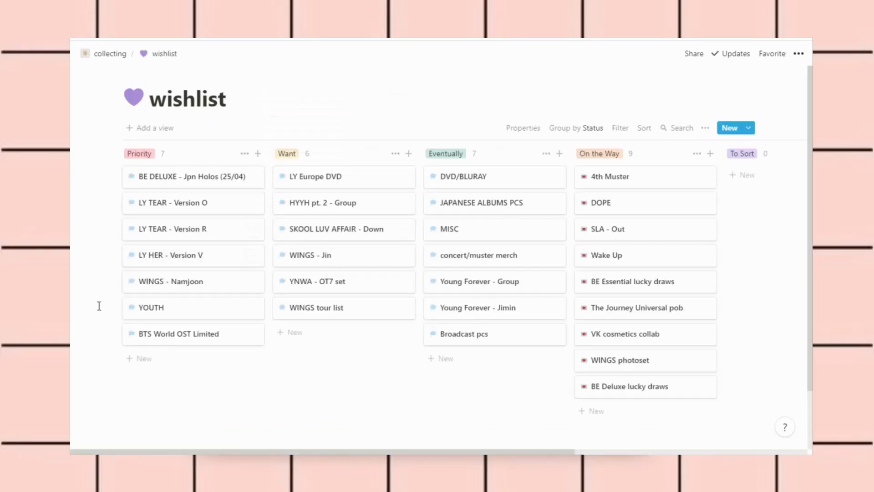
Scroll the wishlist board sideways across the Priority, Want, Eventually, On the Way and To Sort columns
scroll(463, 421, right, 1)
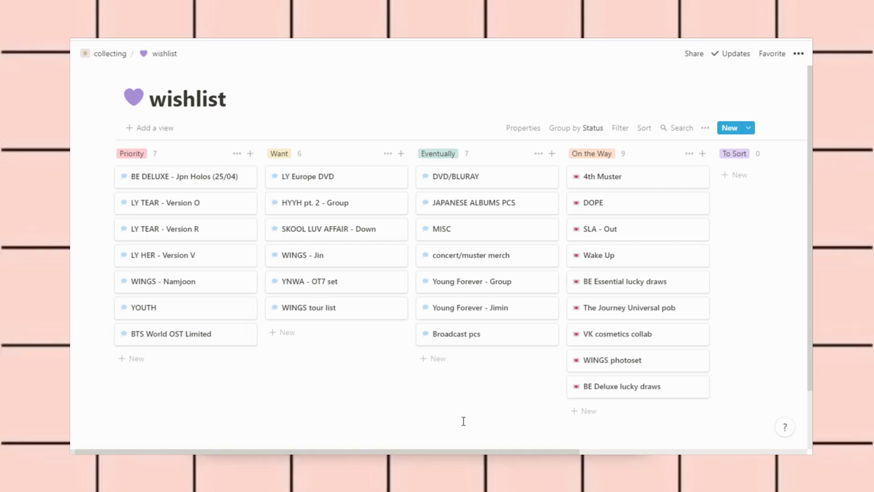
scroll(462, 419, left, 1)
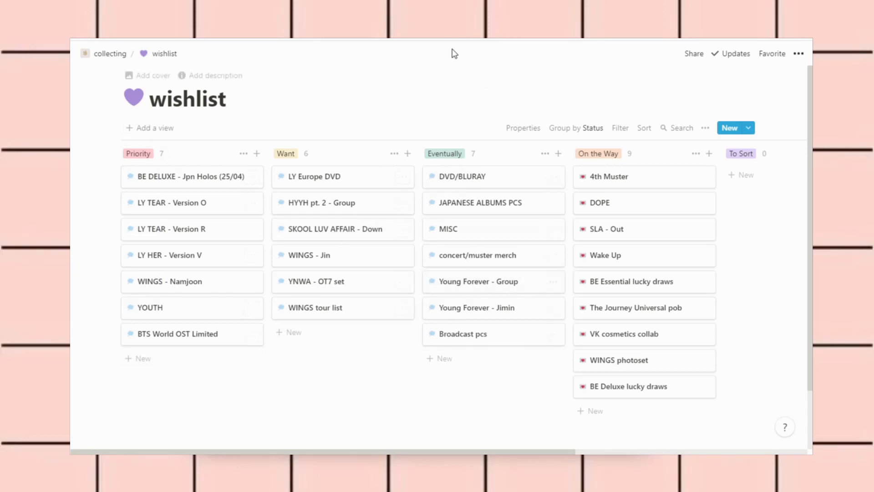
scroll(478, 375, right, 2)
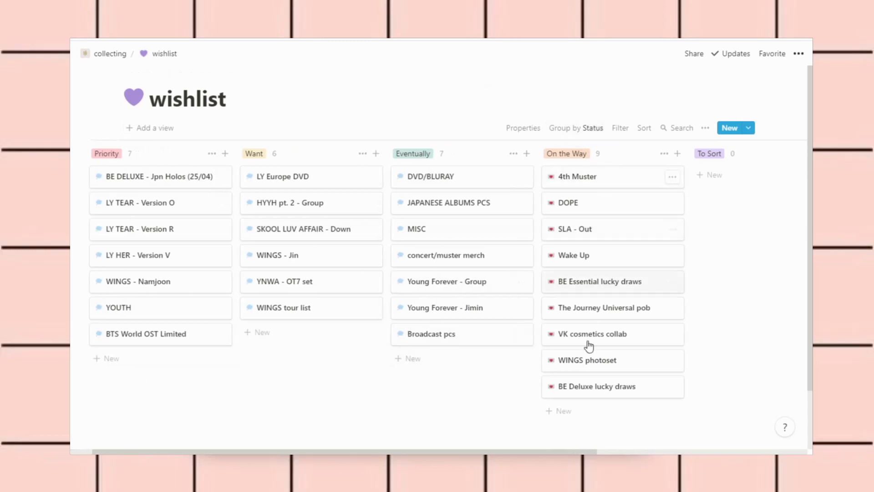
scroll(394, 380, left, 1)
scroll(394, 380, left, 2)
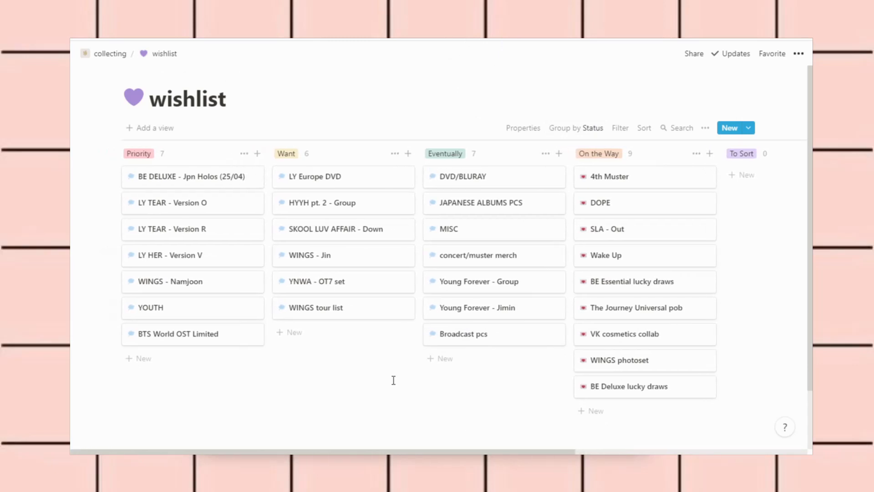
click(640, 186)
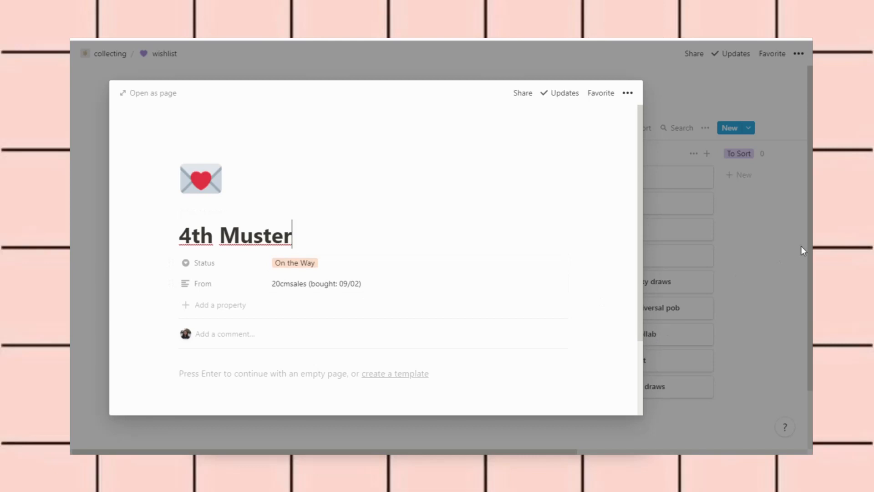
click(759, 242)
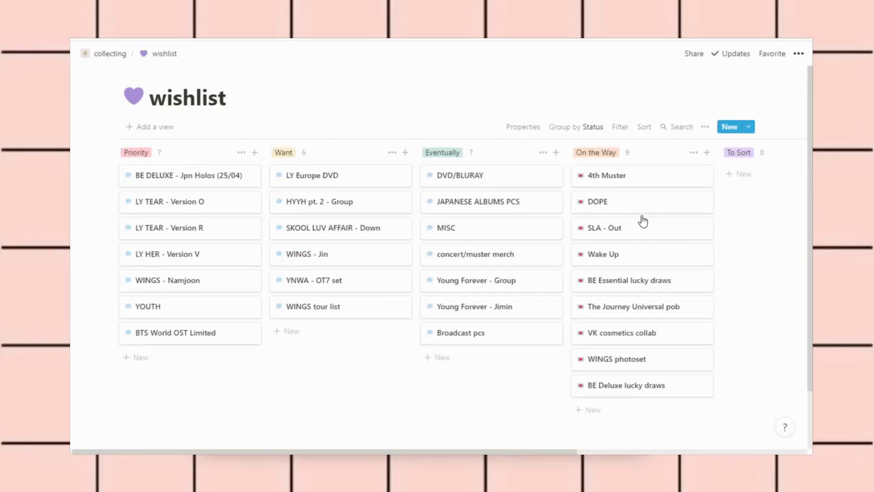
scroll(637, 205, down, 1)
click(622, 167)
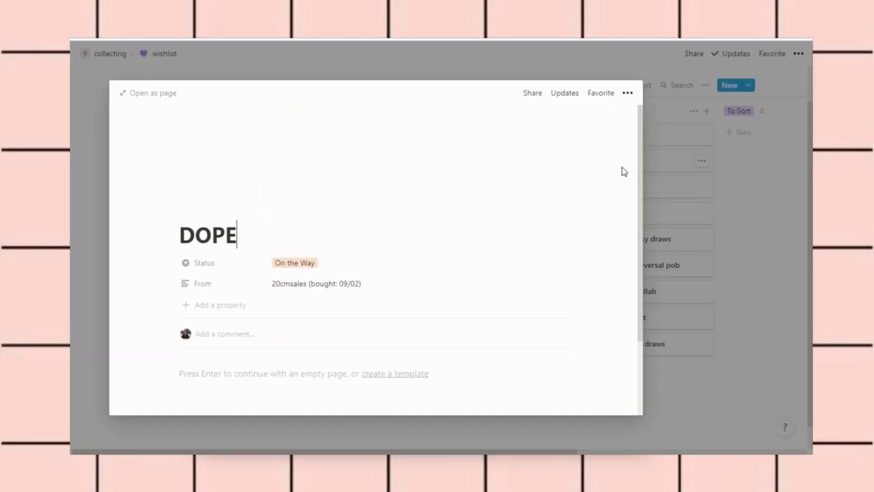
click(750, 215)
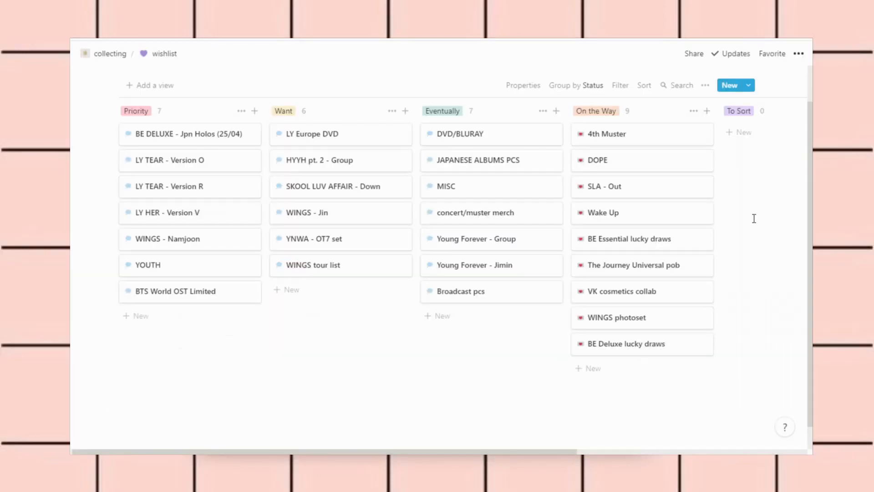
click(663, 195)
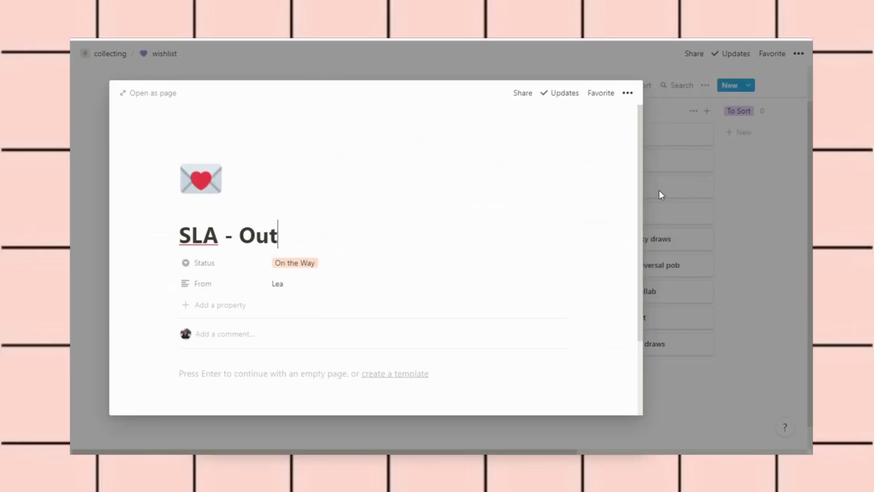
click(743, 182)
scroll(749, 185, up, 1)
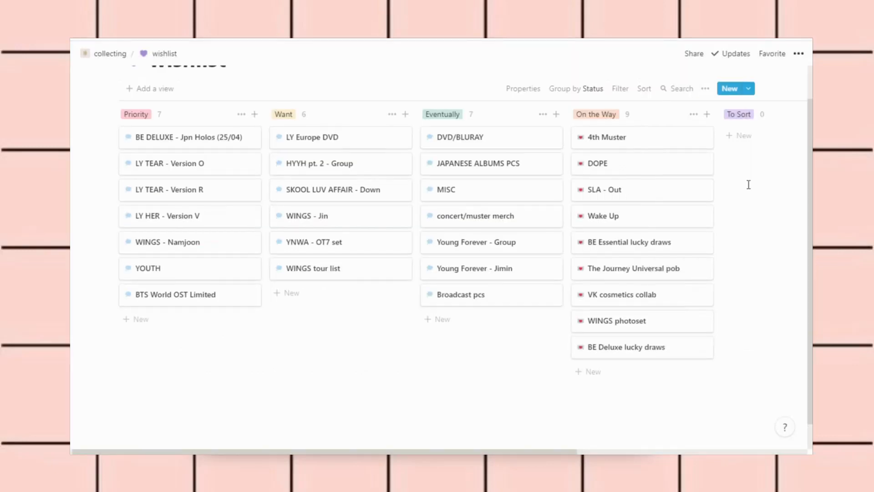
Move the SLA - Out card into To Sort and give it a purple heart icon
drag(634, 233, 749, 180)
scroll(729, 182, right, 3)
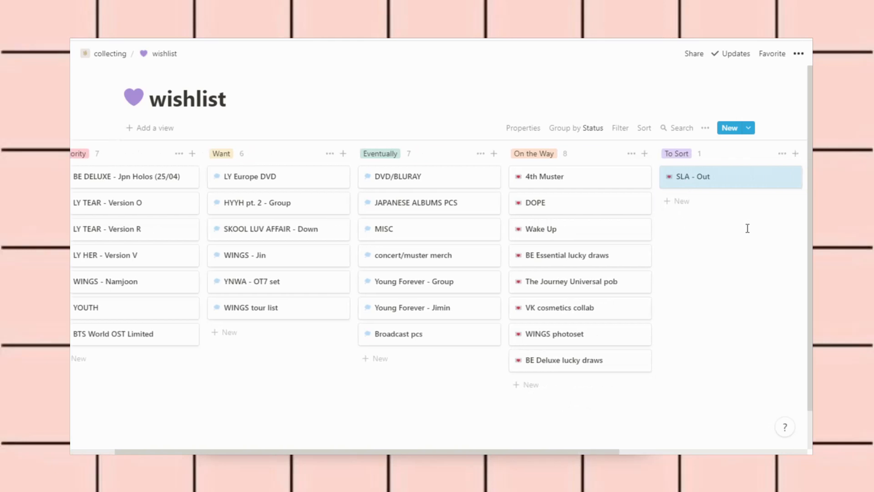
click(657, 186)
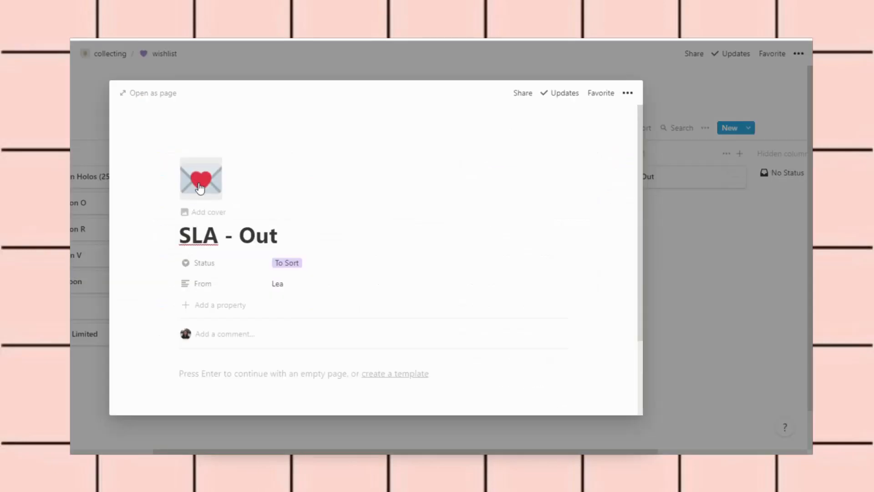
click(199, 186)
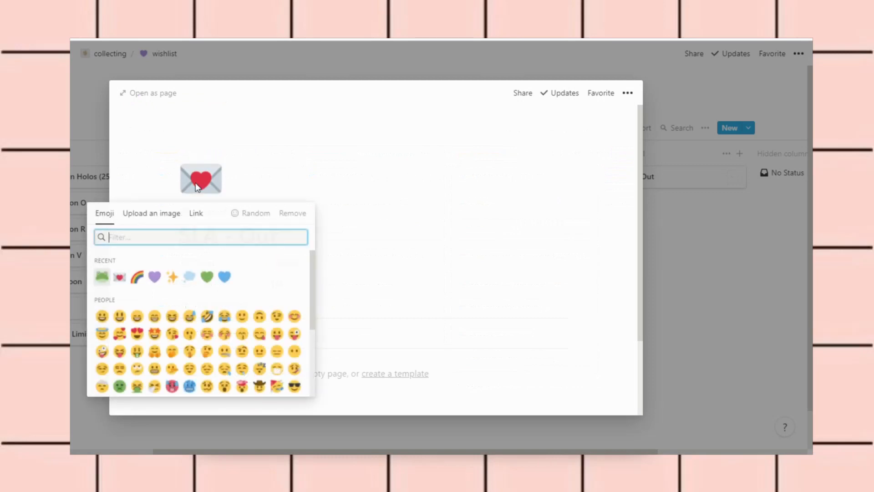
click(155, 277)
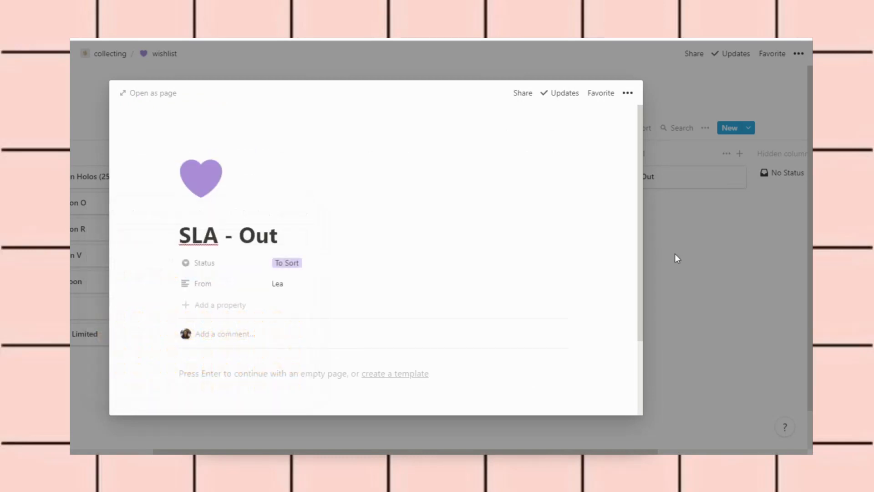
click(680, 259)
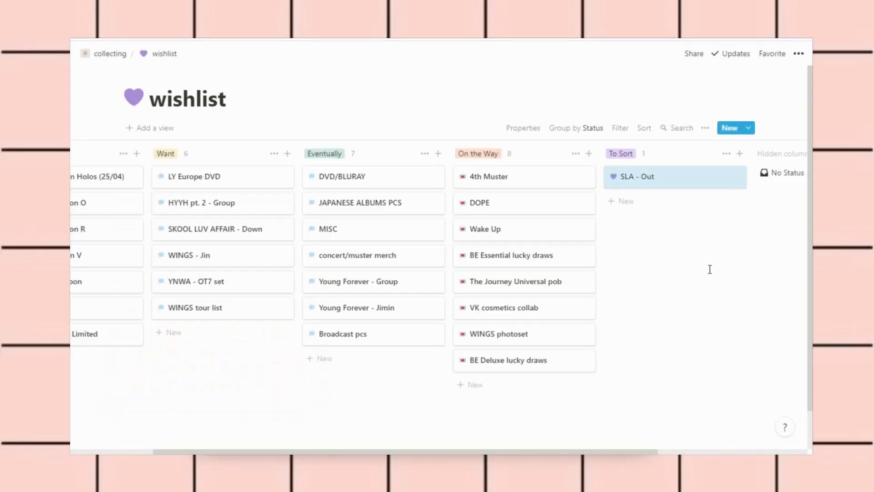
scroll(428, 409, left, 1)
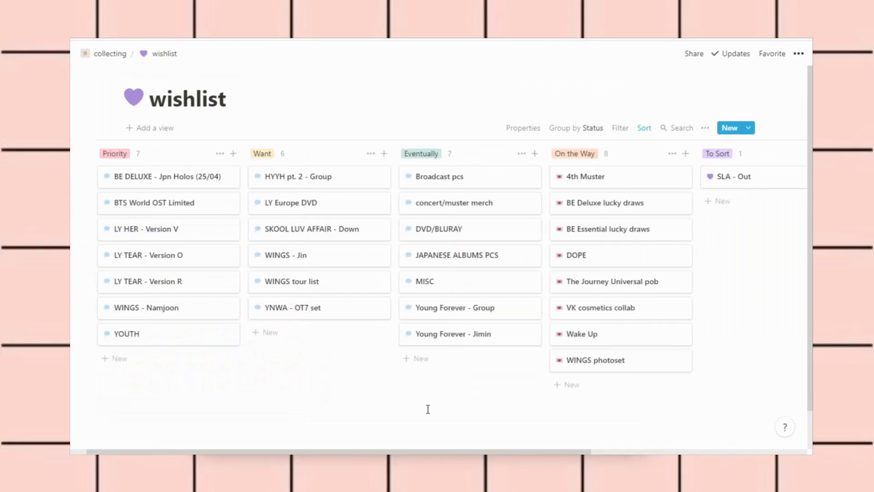
scroll(428, 409, right, 2)
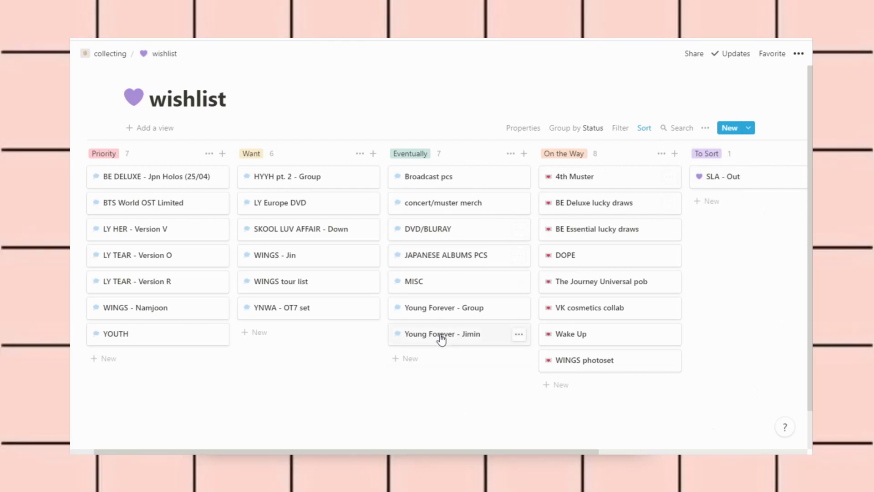
click(145, 132)
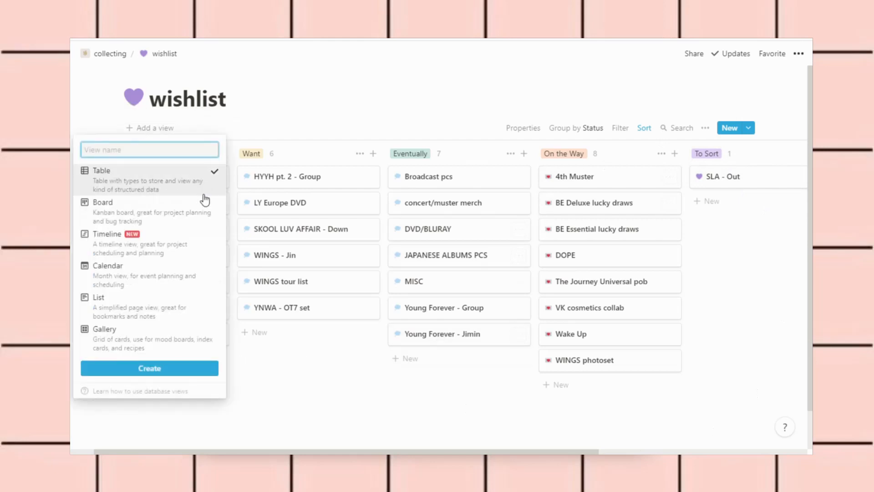
mouse_move(147, 252)
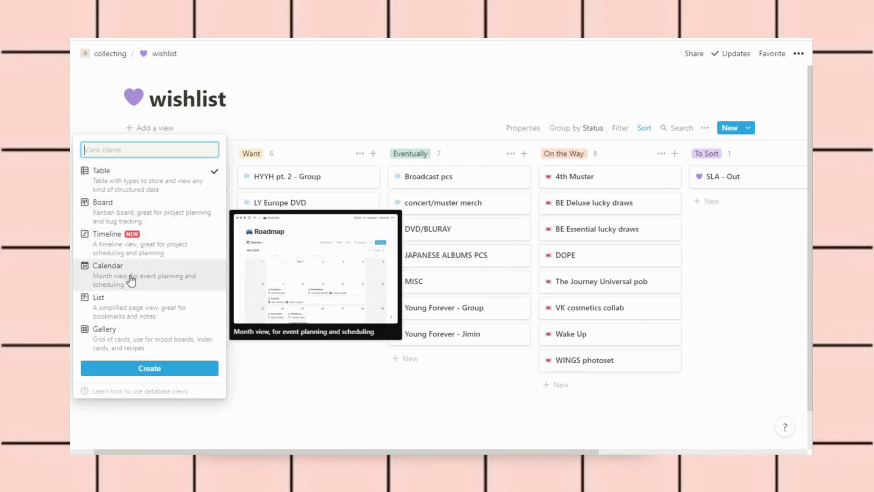
click(128, 317)
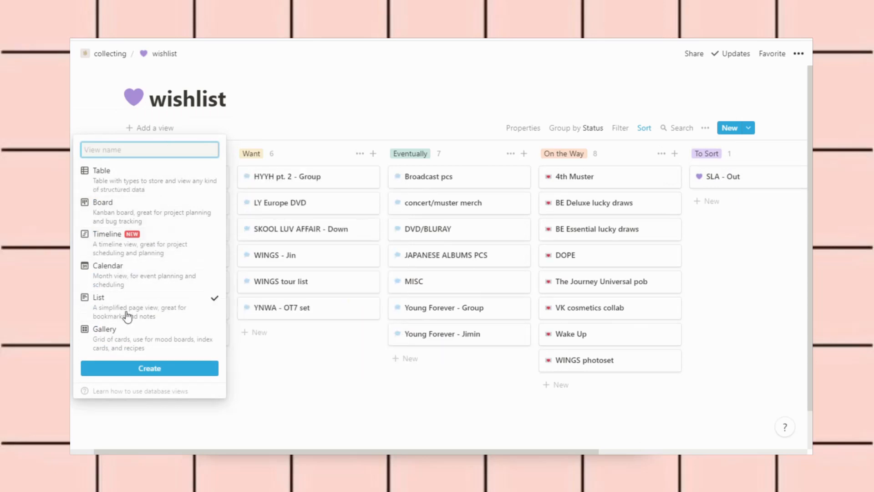
click(169, 376)
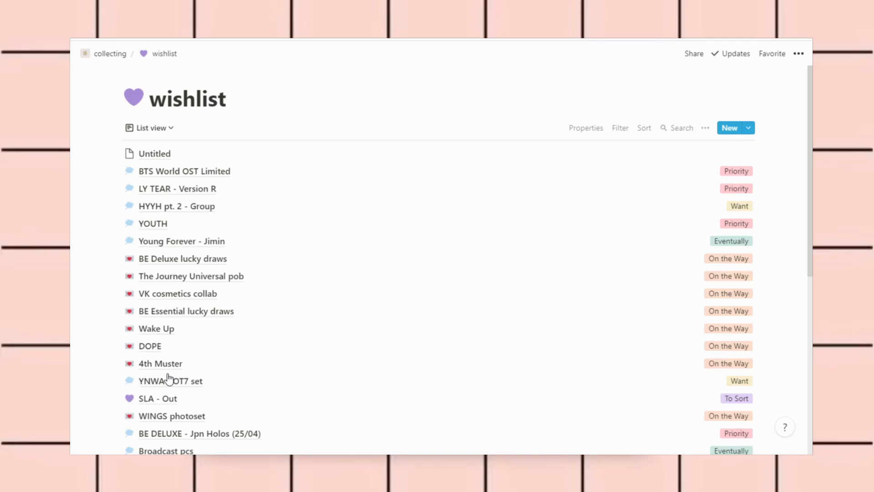
scroll(410, 280, down, 7)
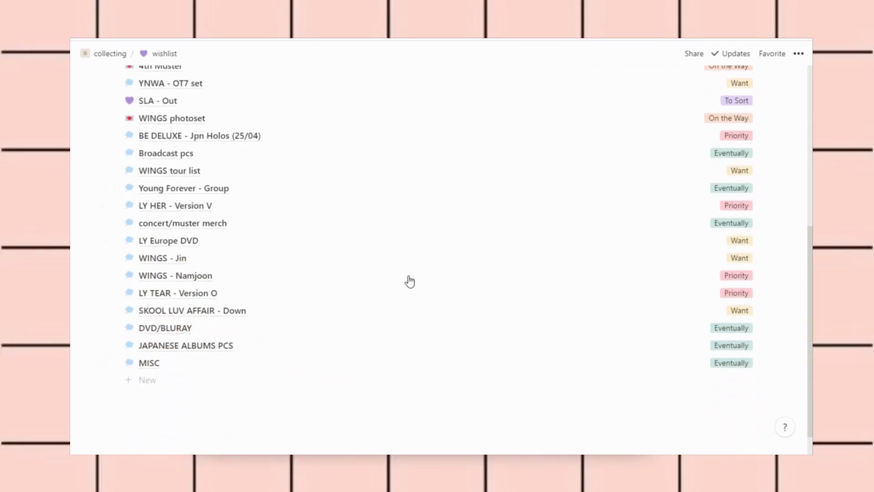
scroll(410, 281, up, 8)
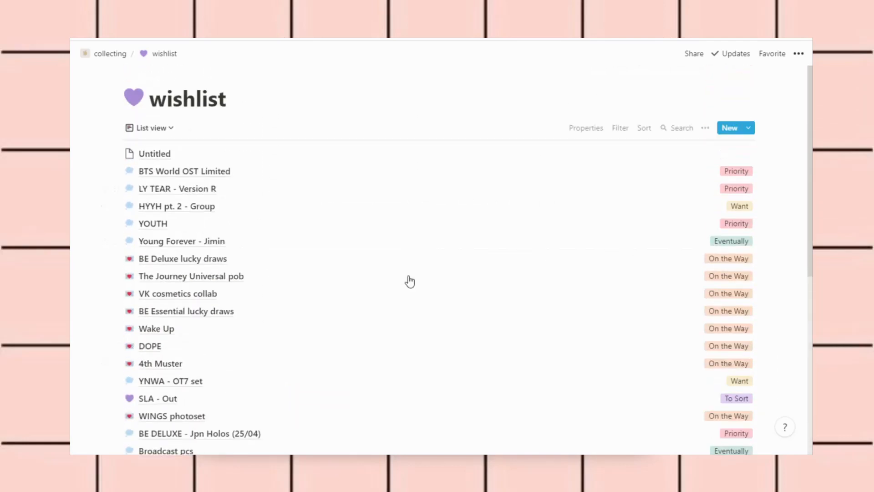
click(165, 132)
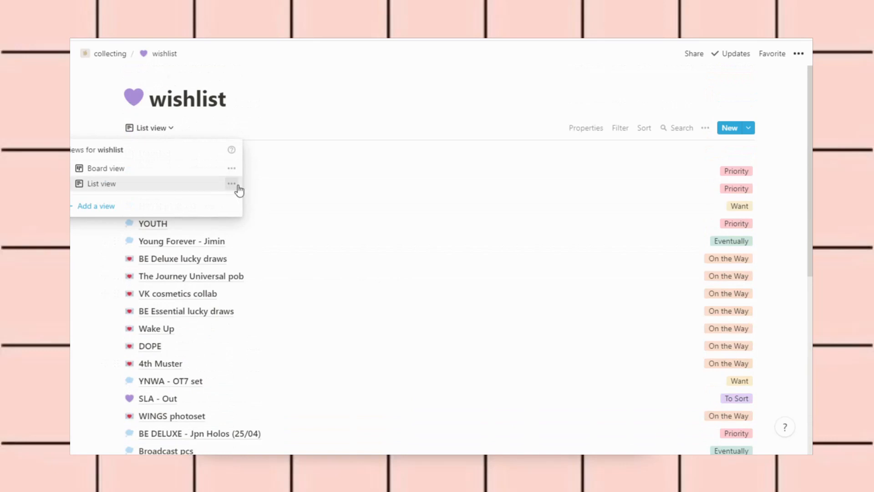
click(233, 185)
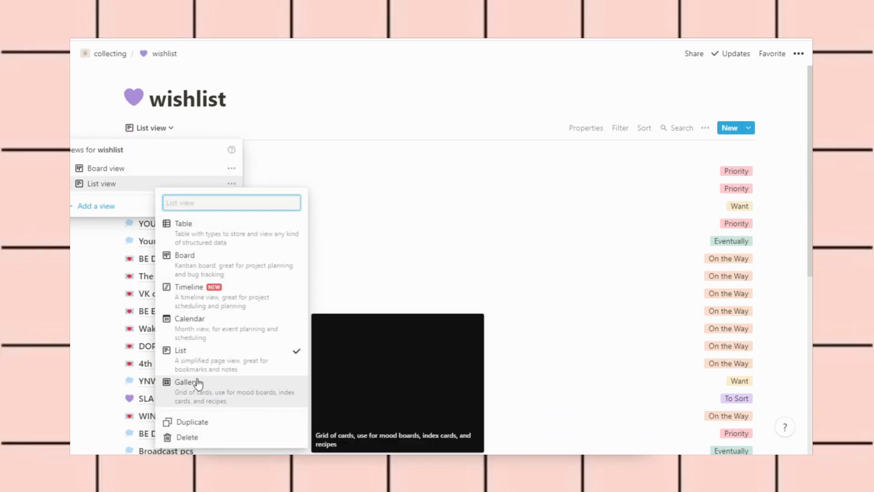
click(184, 437)
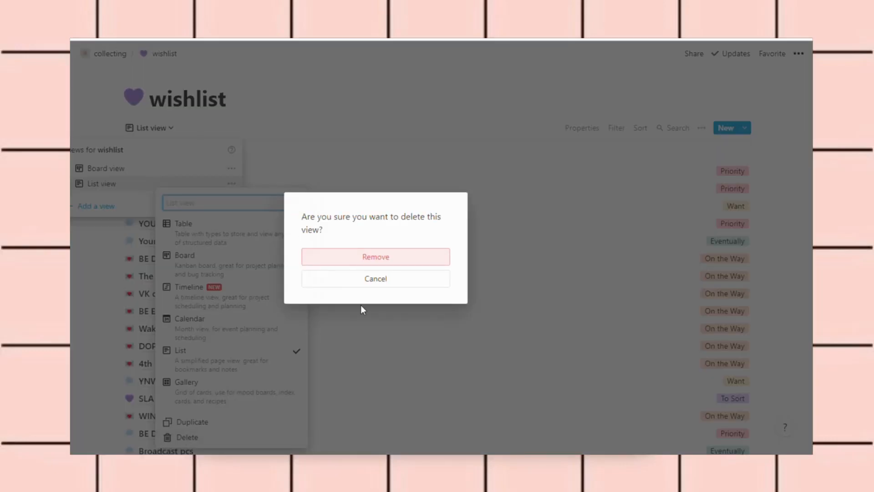
click(384, 256)
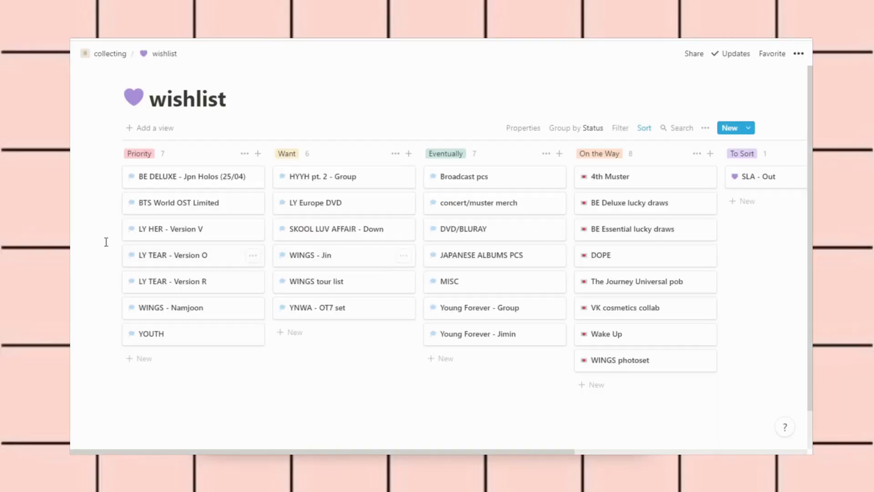
Peek at the BE Deluxe, BE Essential, The Journey Universal pob and WINGS photoset cards in turn
scroll(106, 241, right, 2)
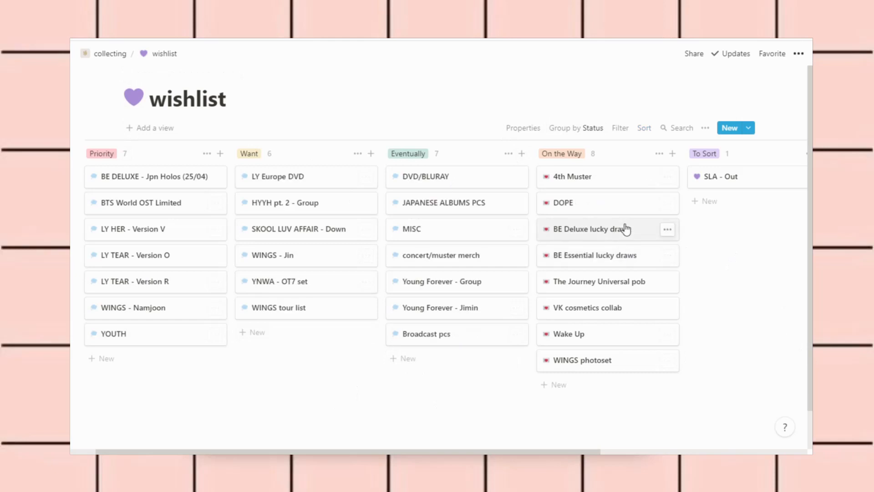
click(625, 229)
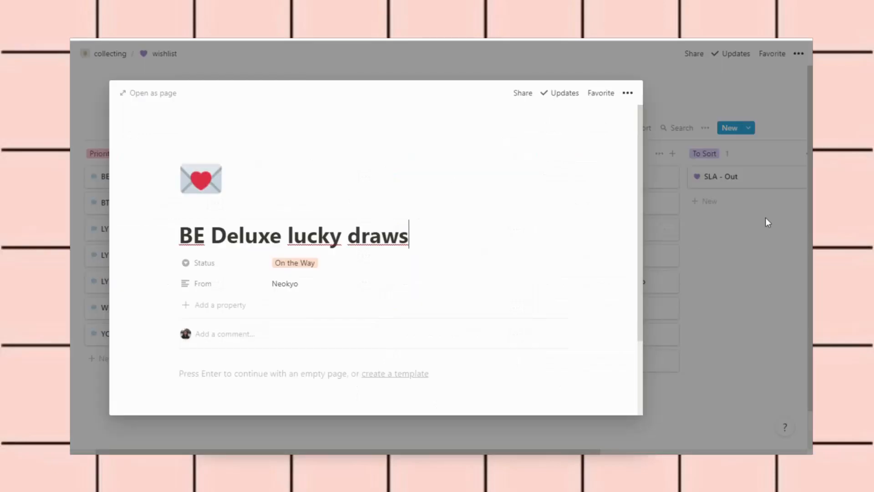
click(766, 219)
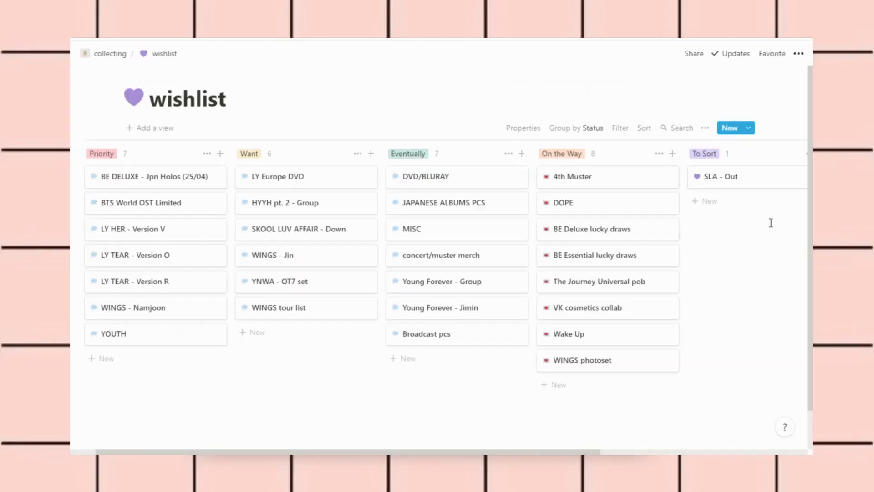
click(622, 269)
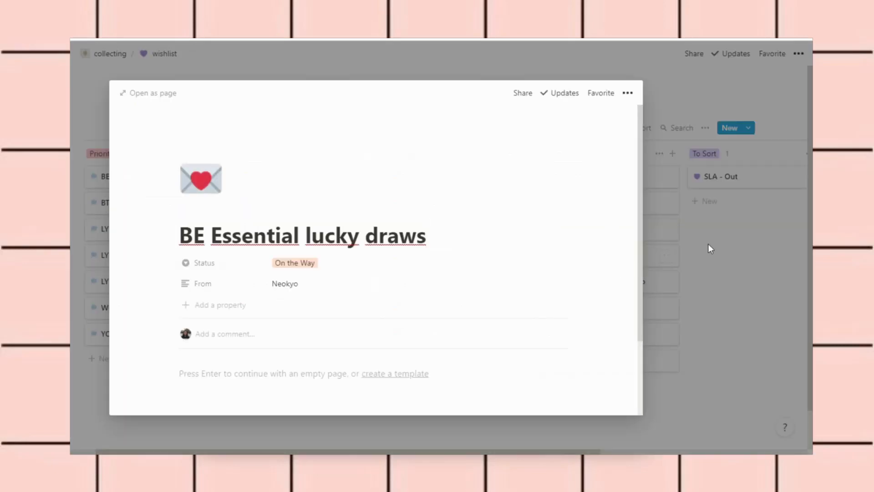
click(708, 244)
click(636, 279)
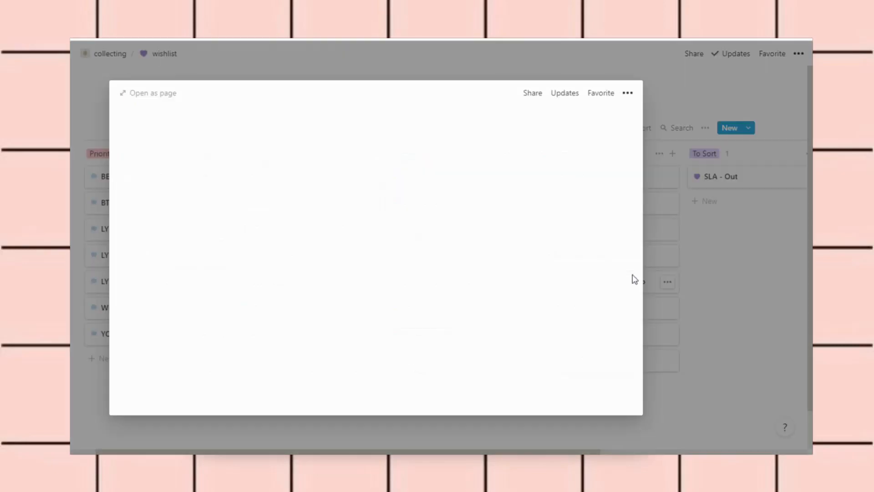
click(724, 258)
click(600, 367)
click(686, 311)
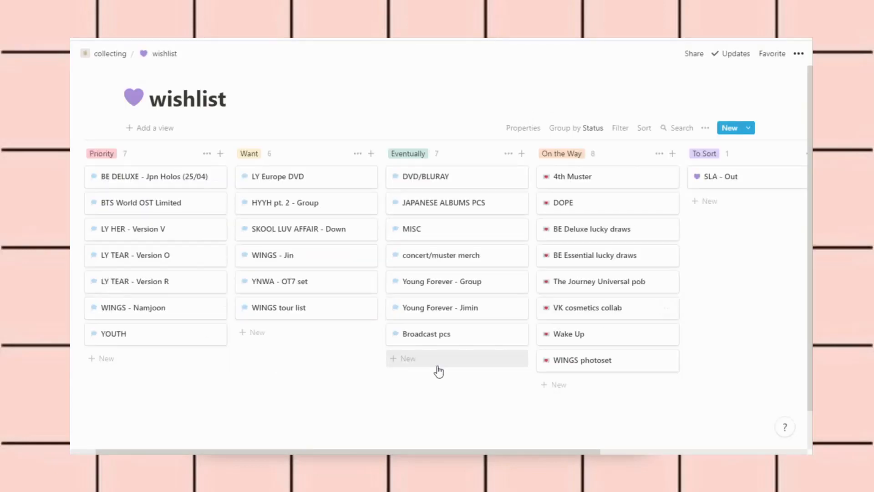
Drop the BTS World OST Limited card just below LY TEAR - Version R in Priority
scroll(438, 371, left, 1)
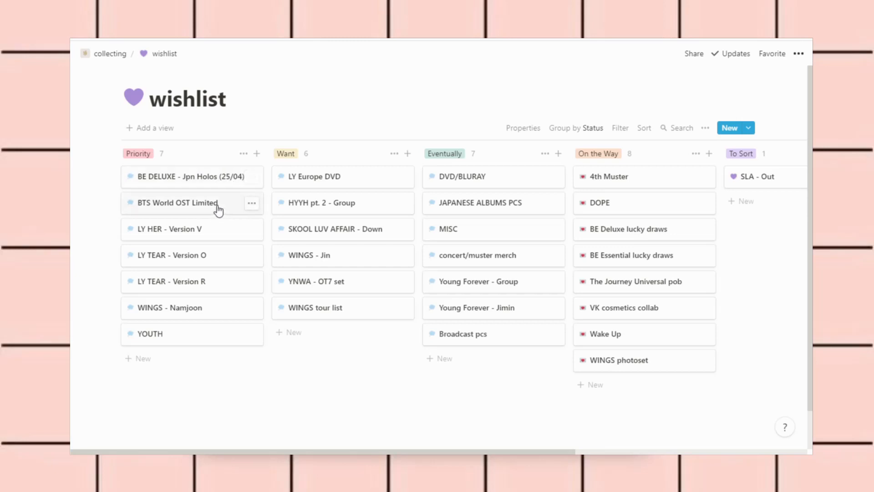
drag(219, 209, 214, 297)
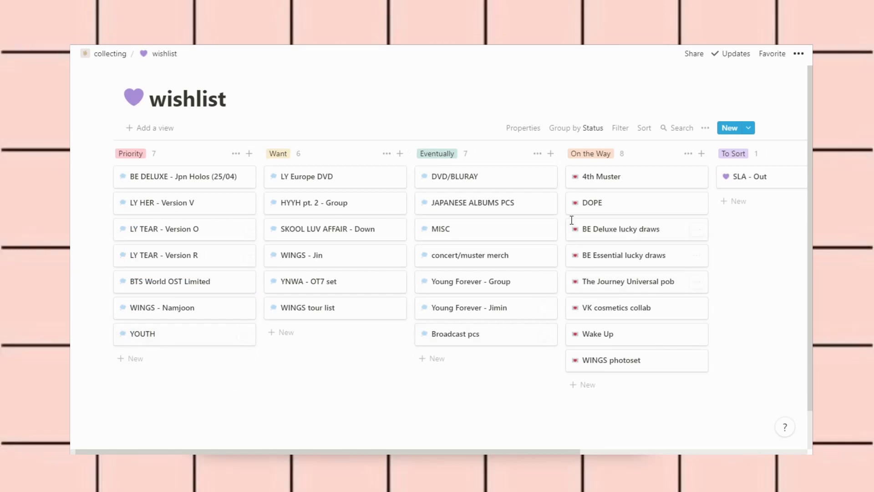
click(480, 205)
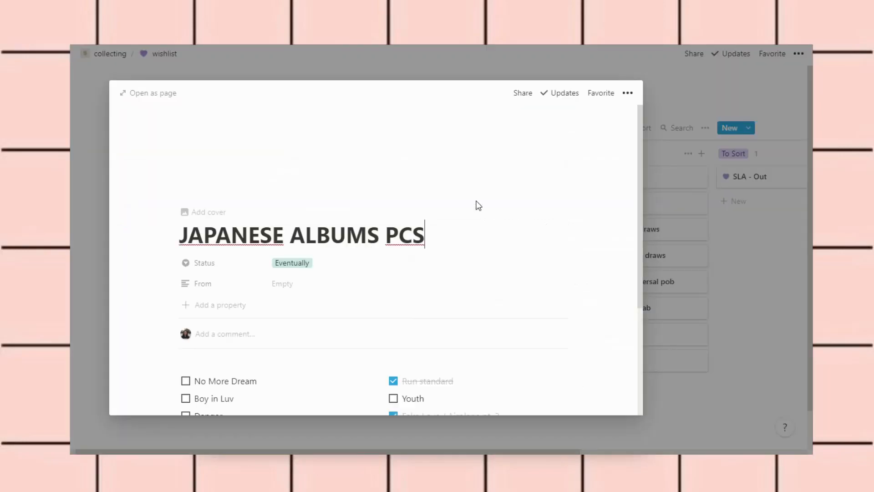
scroll(532, 292, down, 3)
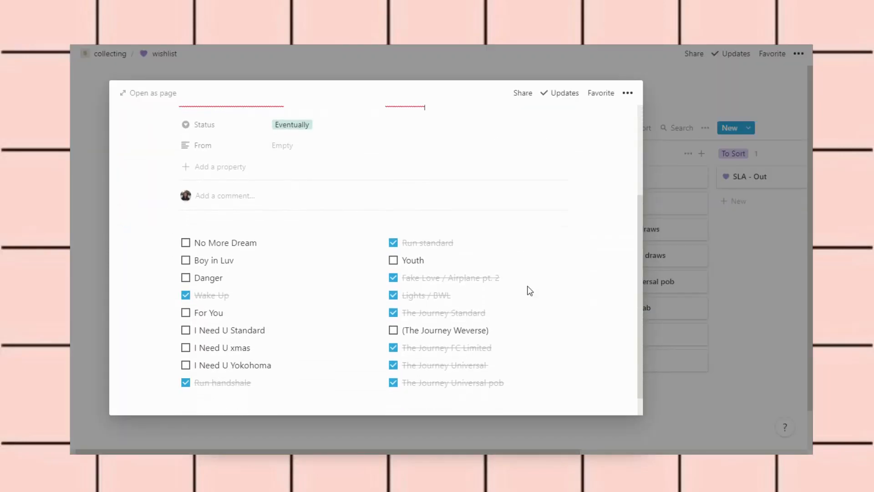
scroll(530, 290, down, 1)
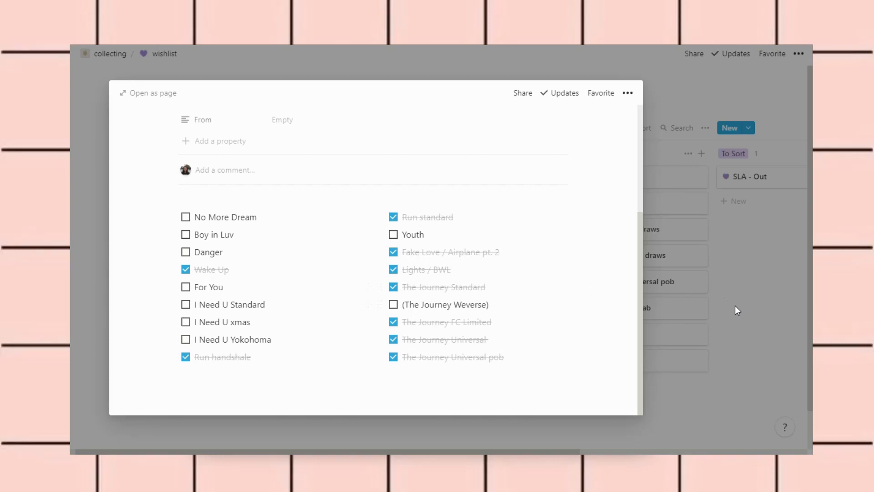
click(769, 317)
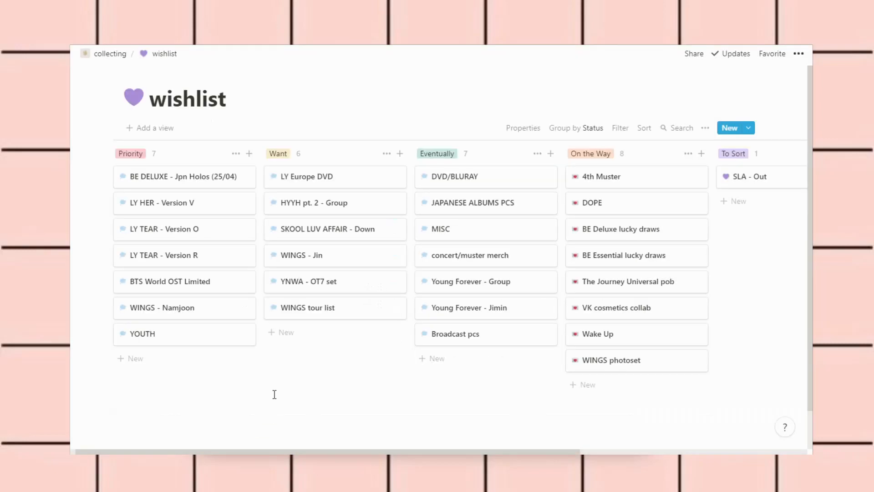
scroll(275, 395, right, 2)
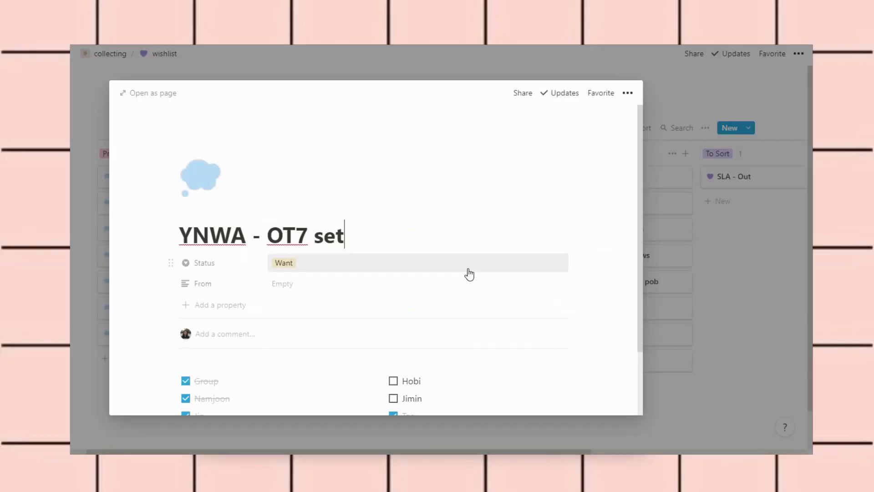
scroll(468, 273, down, 2)
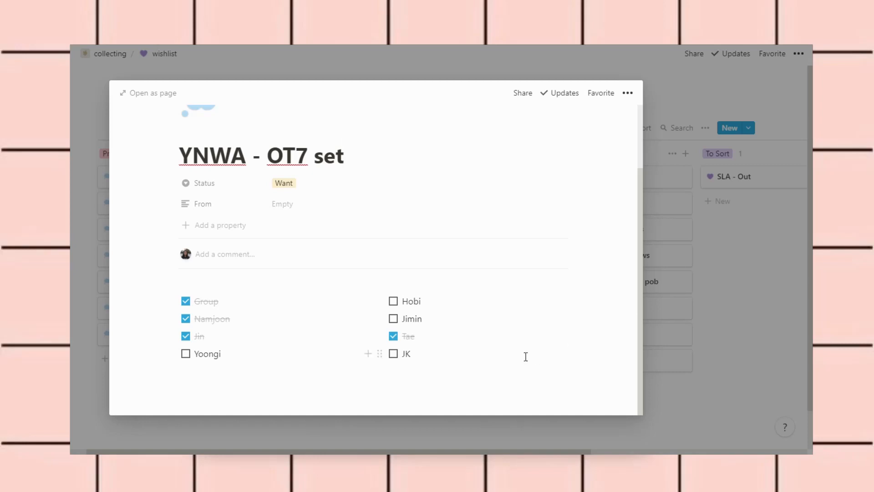
click(768, 253)
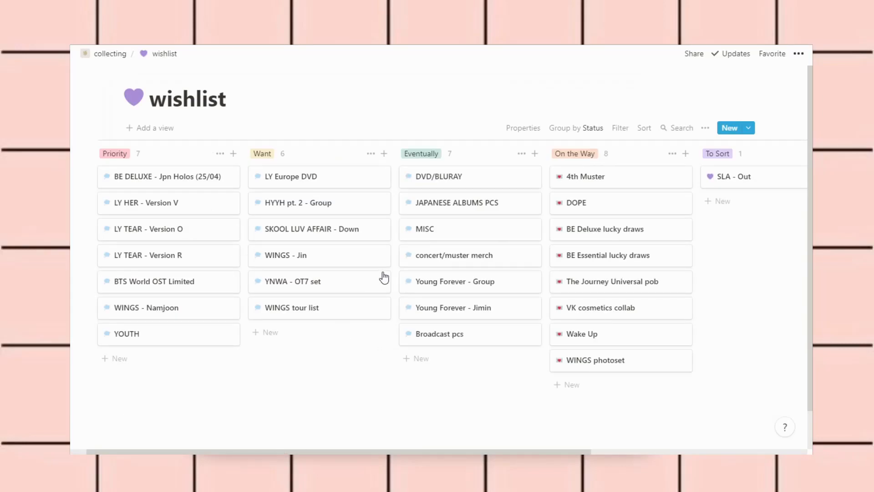
click(342, 314)
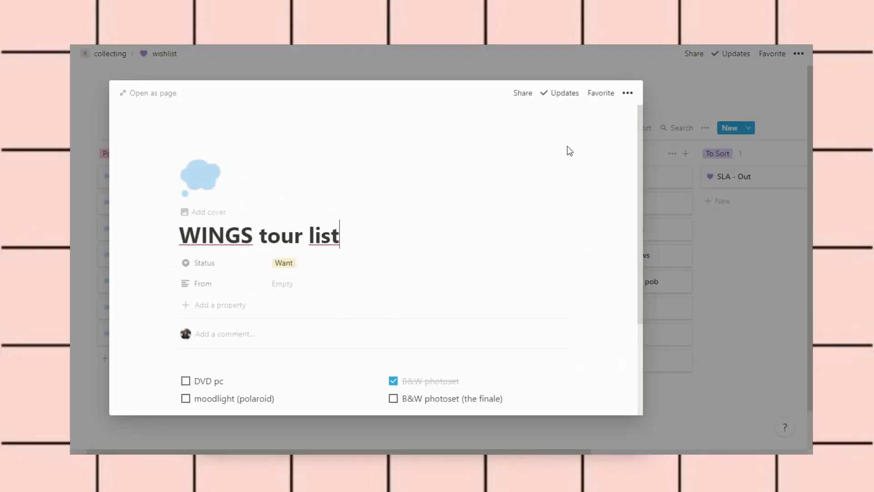
scroll(569, 151, down, 3)
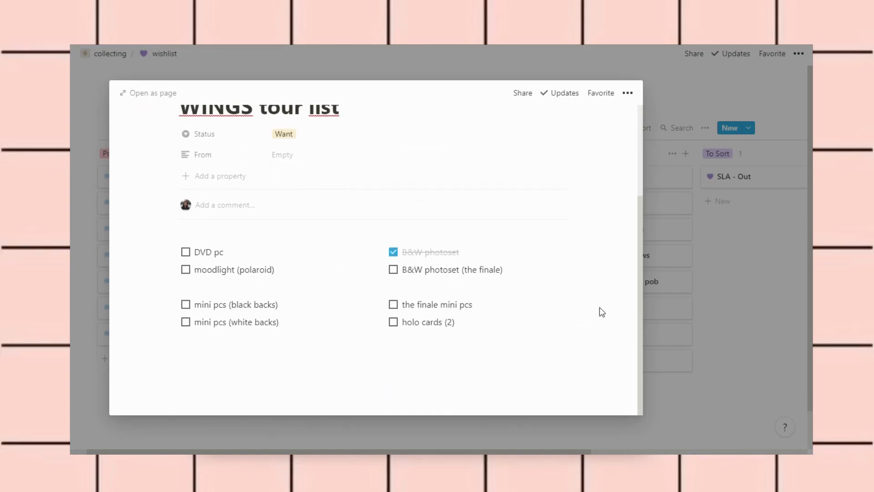
scroll(602, 312, up, 2)
scroll(602, 312, down, 2)
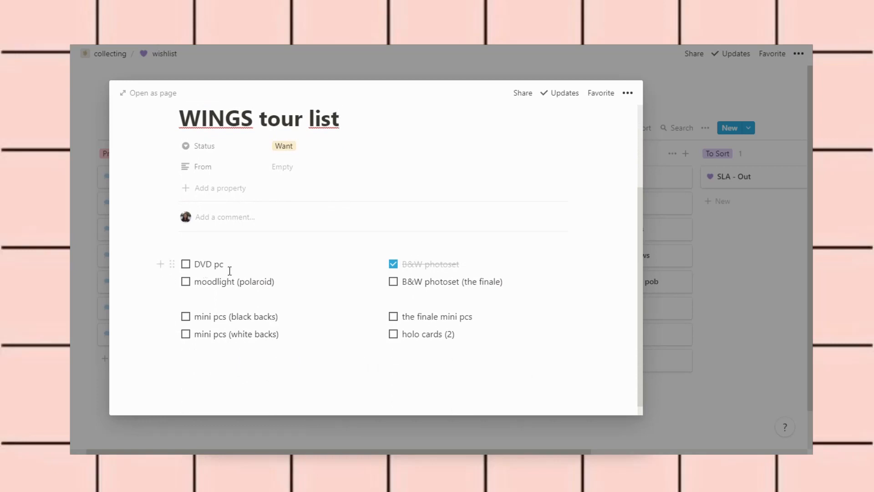
double_click(259, 285)
click(310, 294)
double_click(270, 285)
click(300, 291)
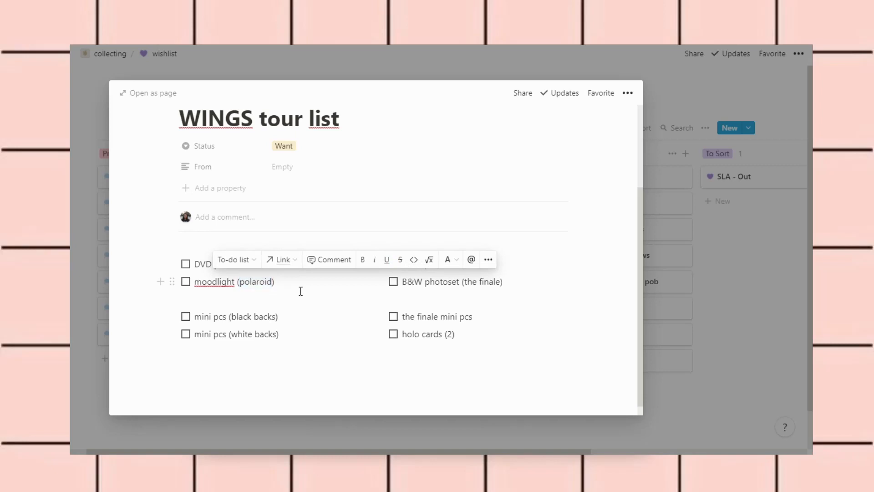
double_click(219, 285)
click(301, 302)
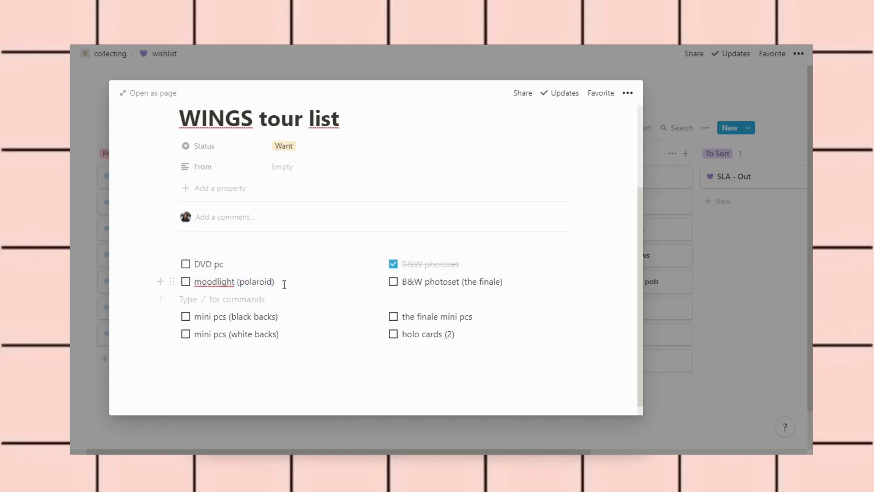
click(474, 272)
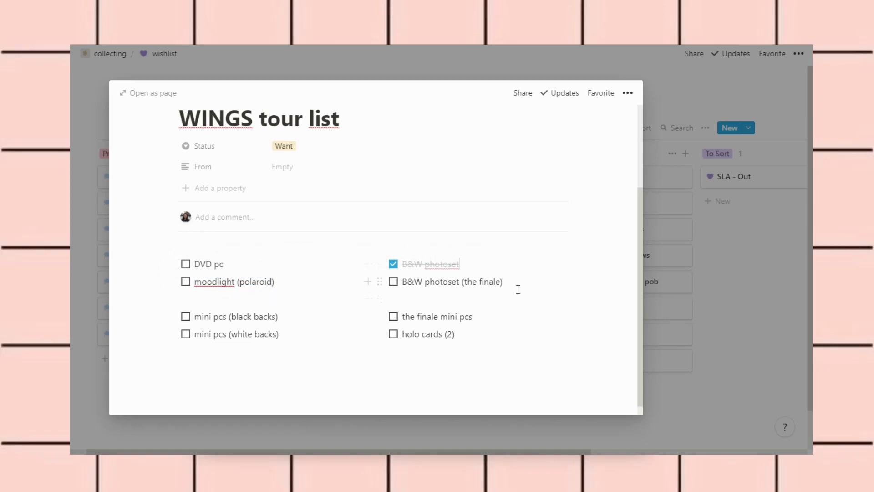
double_click(495, 285)
click(515, 289)
double_click(490, 282)
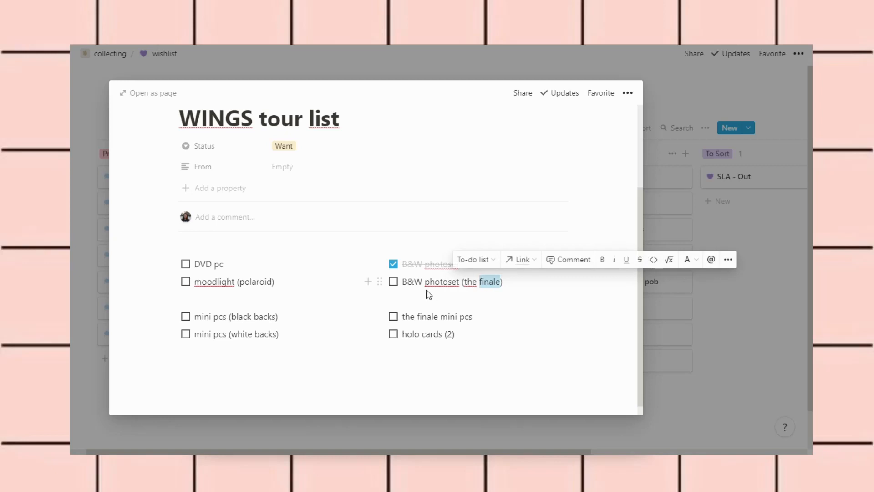
click(406, 263)
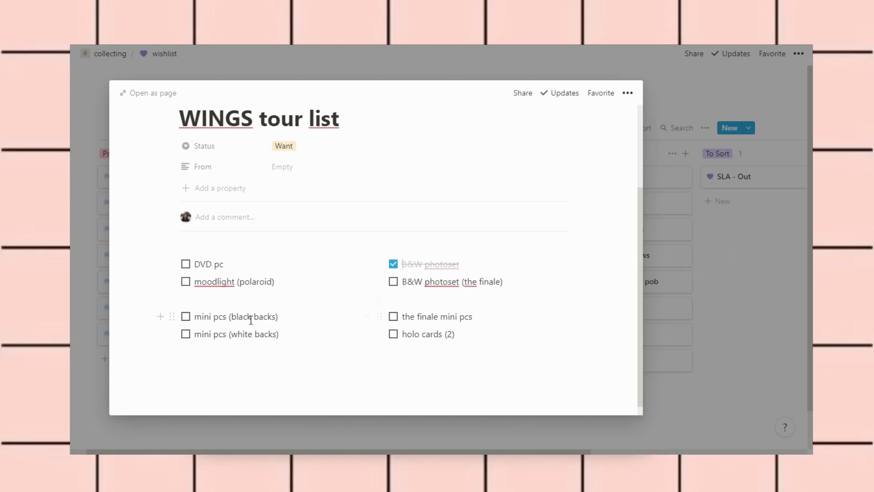
click(277, 324)
double_click(240, 316)
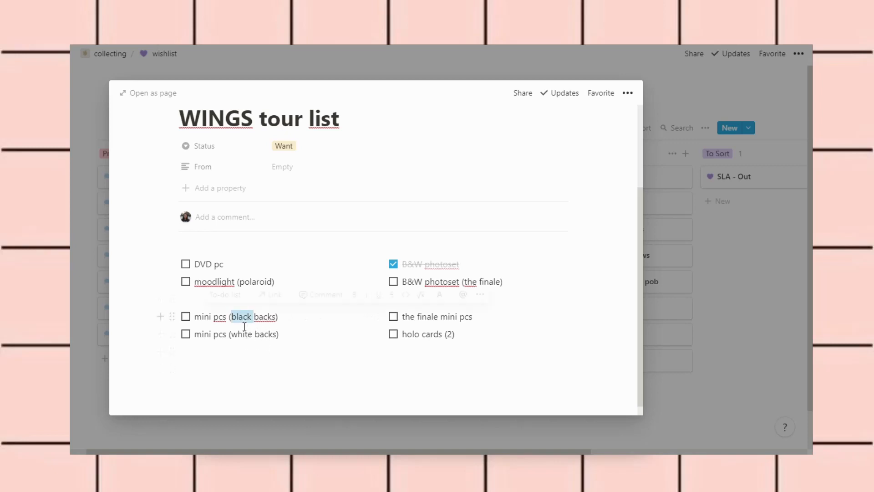
click(275, 343)
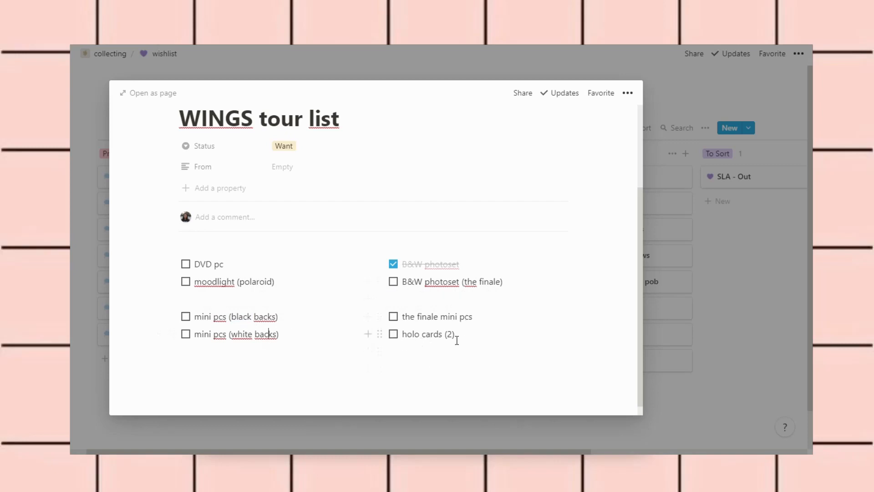
click(535, 329)
click(756, 209)
Move WINGS tour list into Eventually and JAPANESE ALBUMS PCS to the end of Want
scroll(358, 349, right, 3)
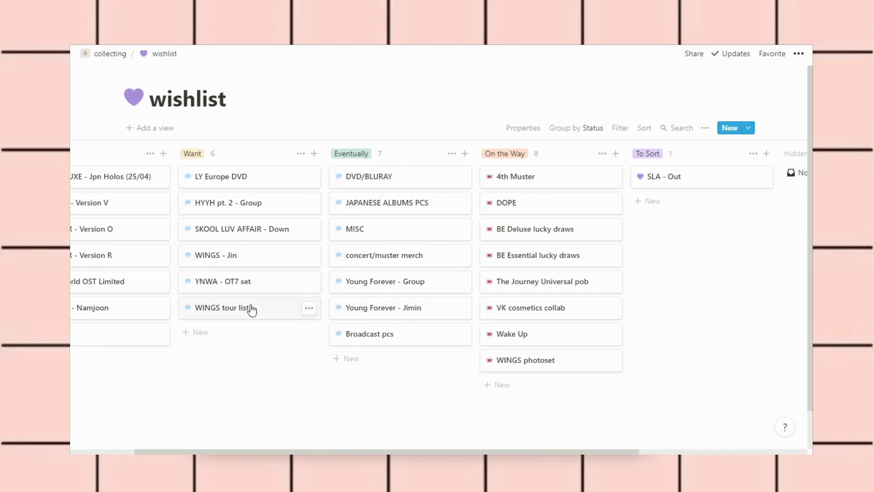
drag(251, 309, 395, 276)
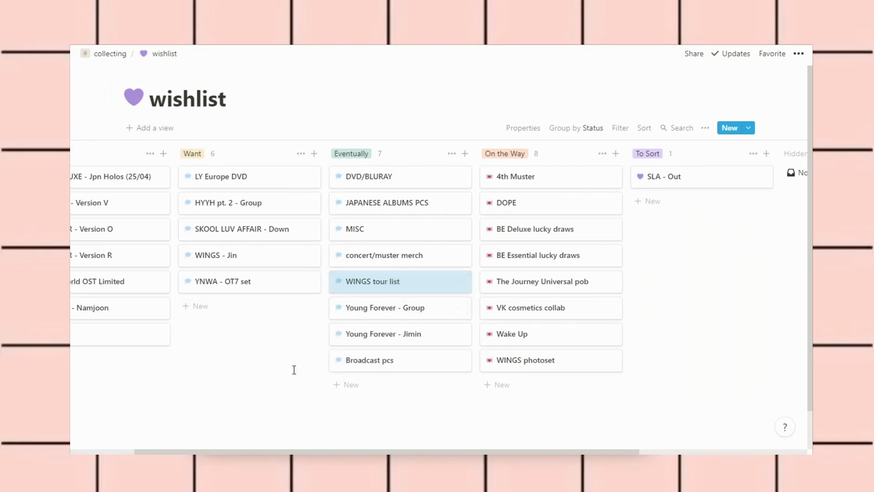
scroll(294, 369, left, 3)
drag(443, 205, 306, 307)
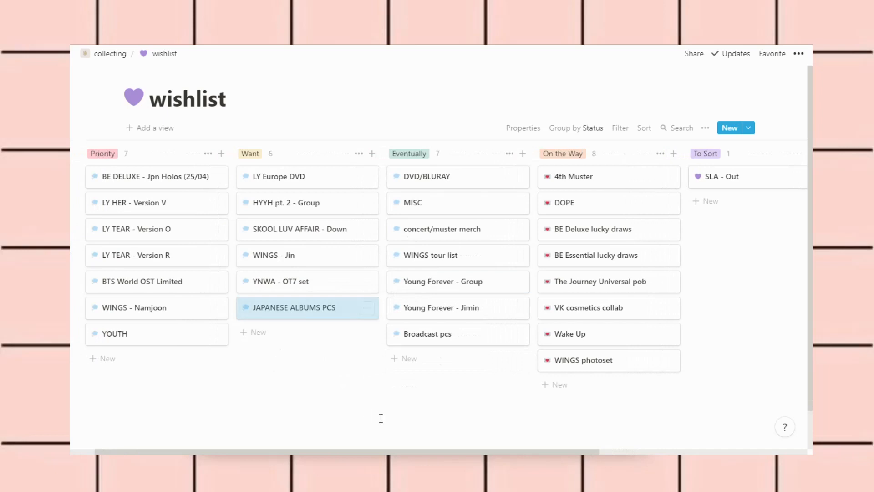
scroll(381, 418, left, 1)
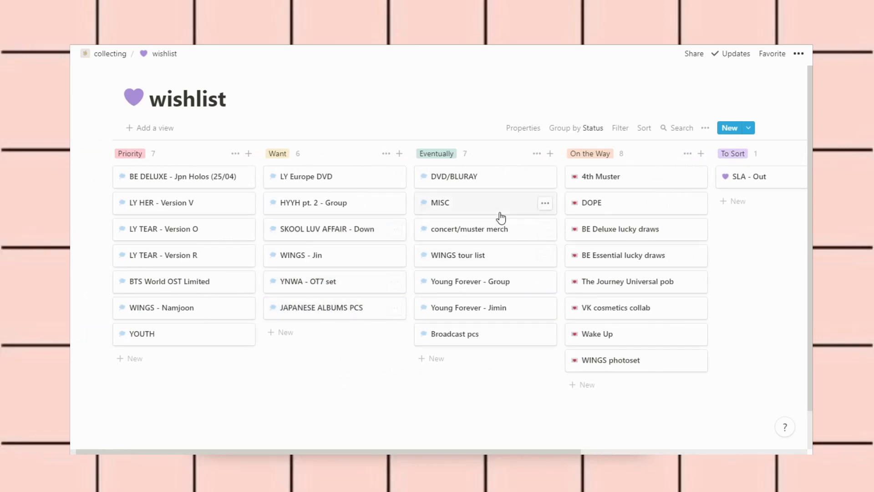
click(477, 183)
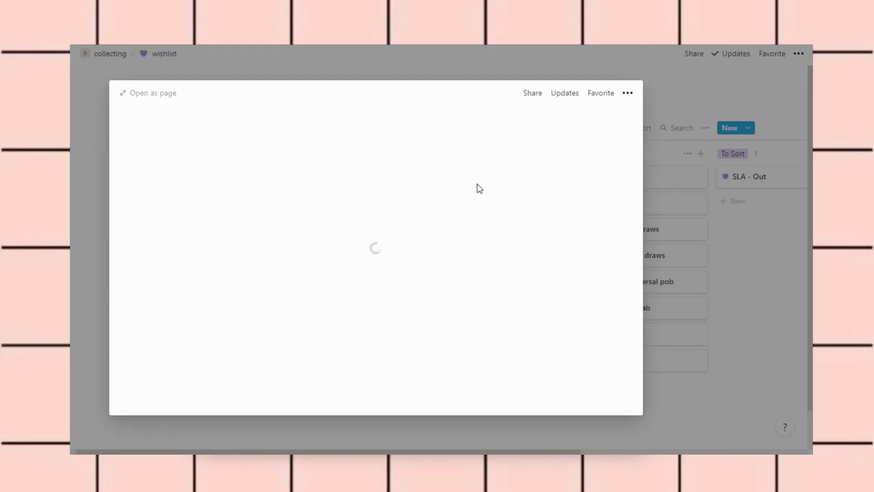
scroll(454, 312, down, 4)
scroll(457, 314, up, 4)
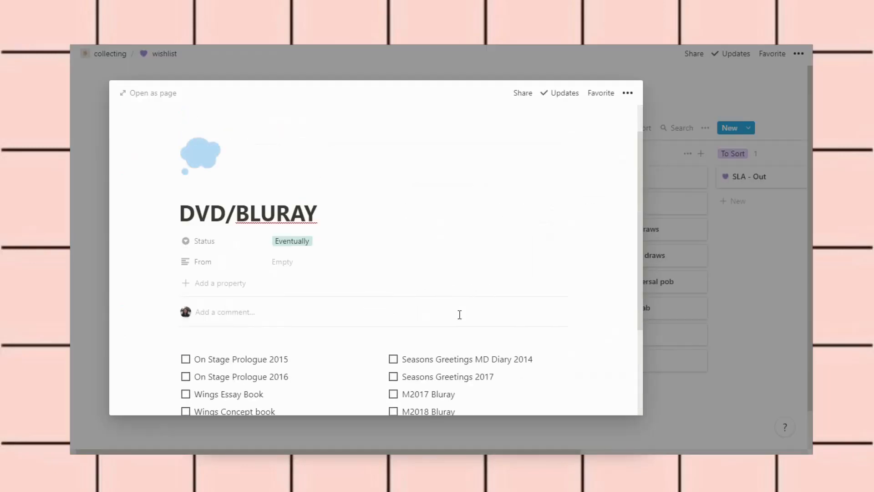
click(764, 335)
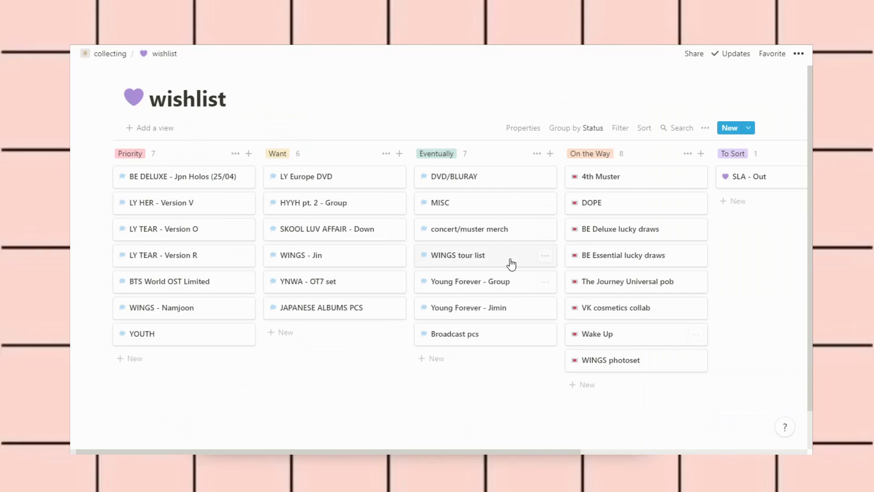
click(509, 235)
scroll(587, 268, down, 5)
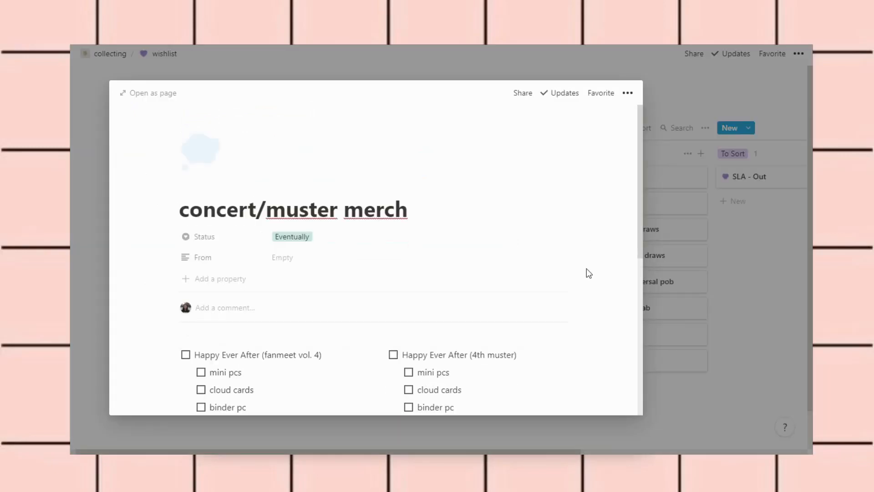
scroll(589, 272, up, 5)
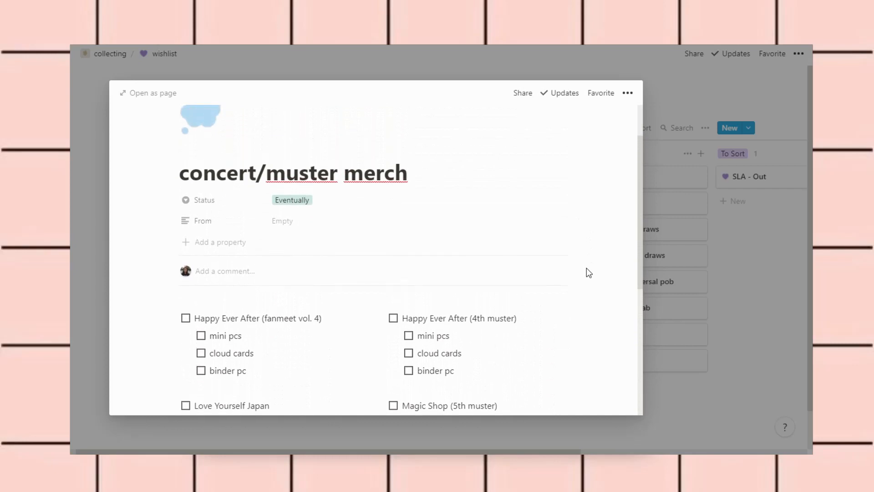
scroll(587, 271, down, 5)
scroll(586, 272, down, 2)
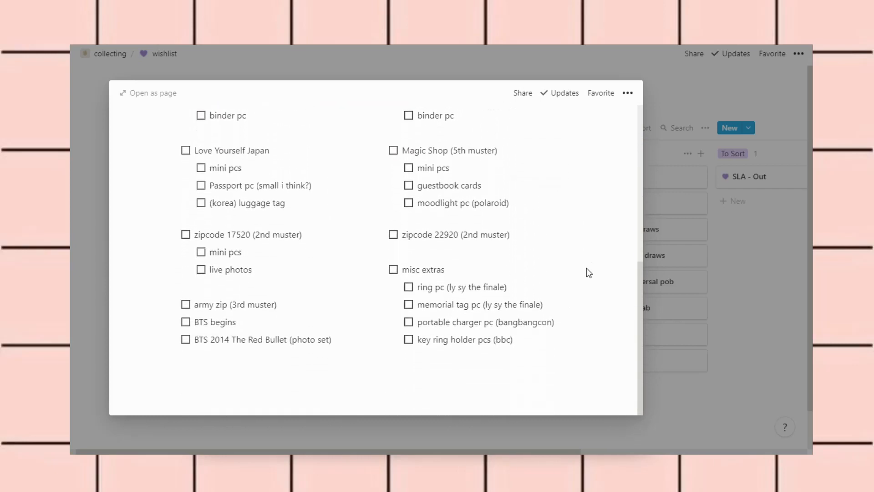
drag(387, 271, 390, 272)
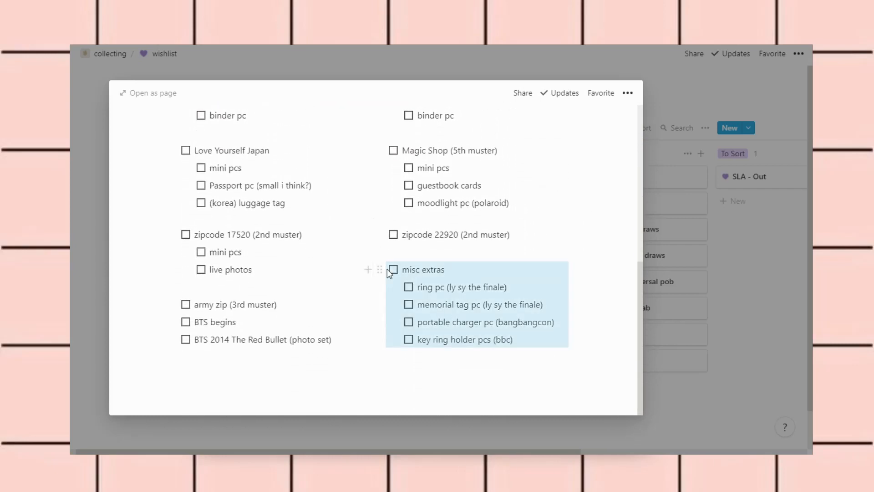
click(393, 270)
click(393, 270)
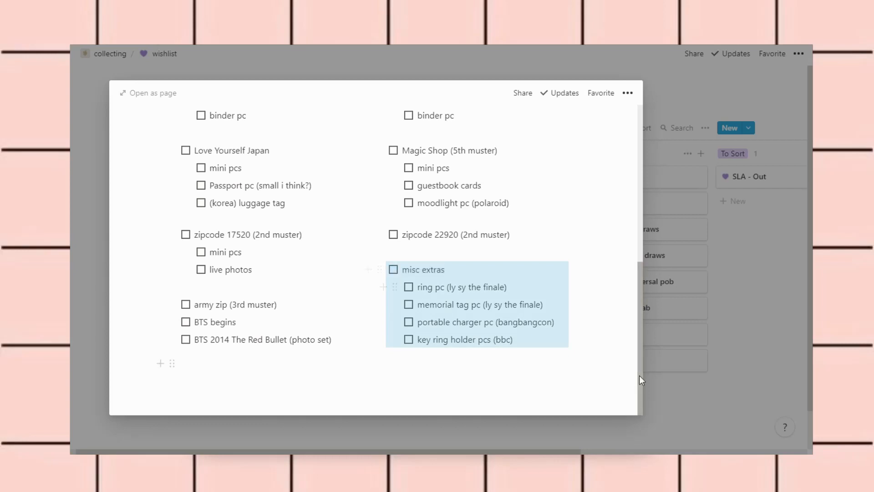
click(692, 405)
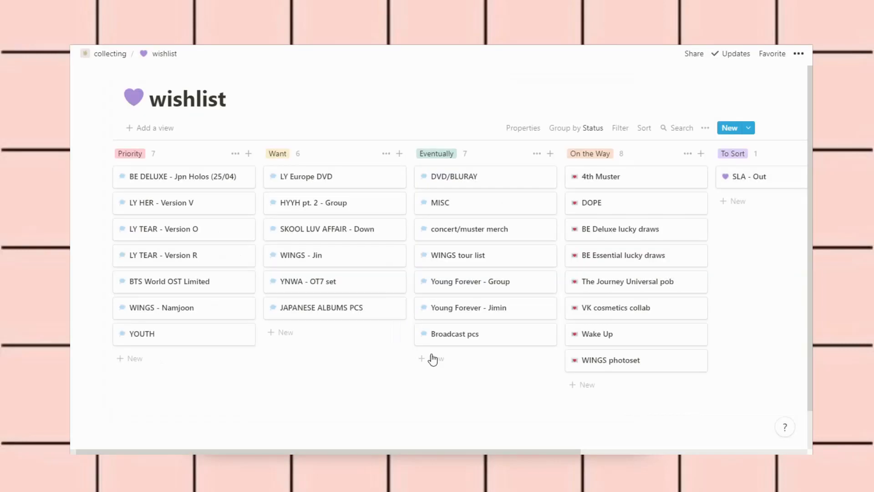
Add a new Priority card named 'BTS THE BEST (16/06)'
scroll(411, 401, left, 1)
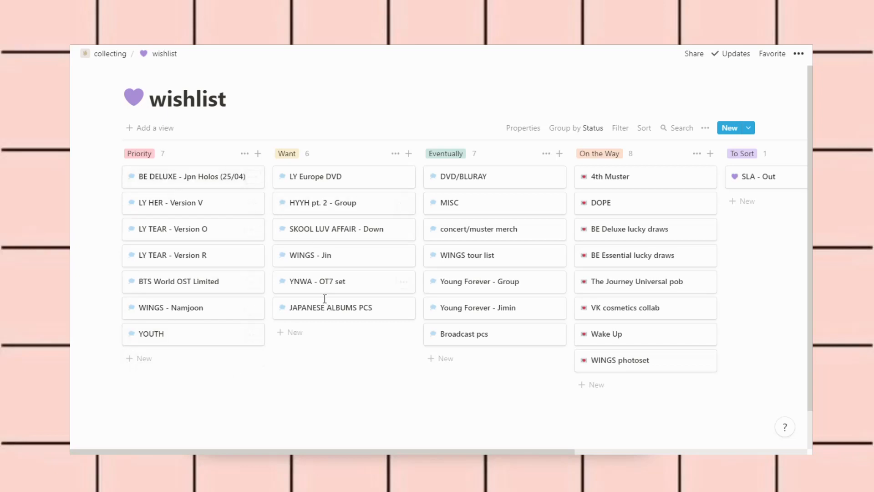
click(215, 368)
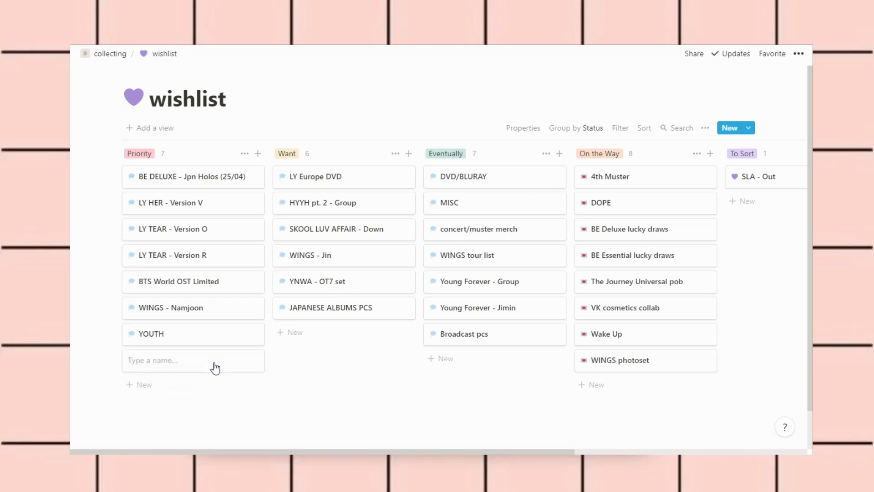
text(BTS THE BEST (16/06)
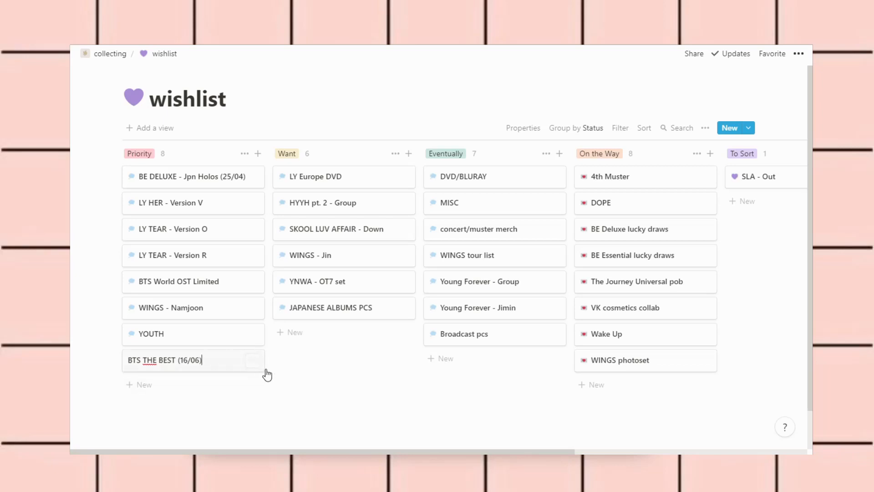
click(319, 365)
Delete the extra empty Untitled card below it
click(161, 385)
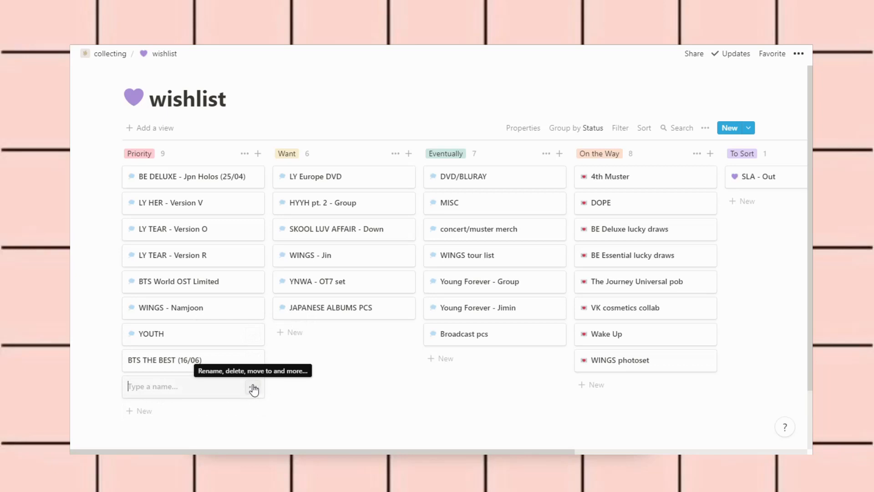
click(253, 388)
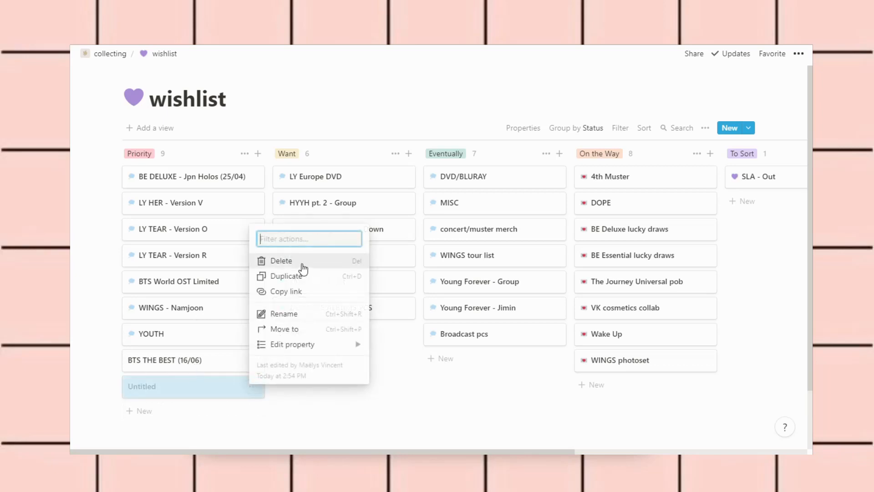
click(303, 265)
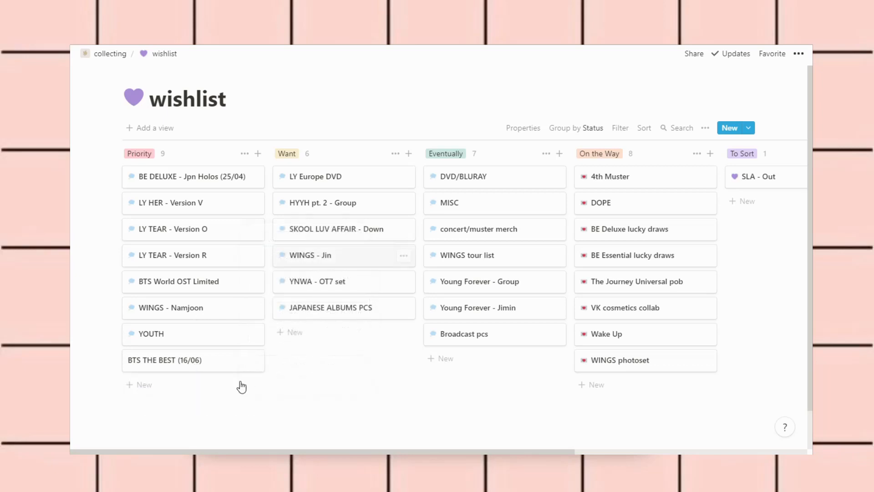
Add a 'date sent' property to the BTS THE BEST (16/06) page with value 16/06
click(205, 366)
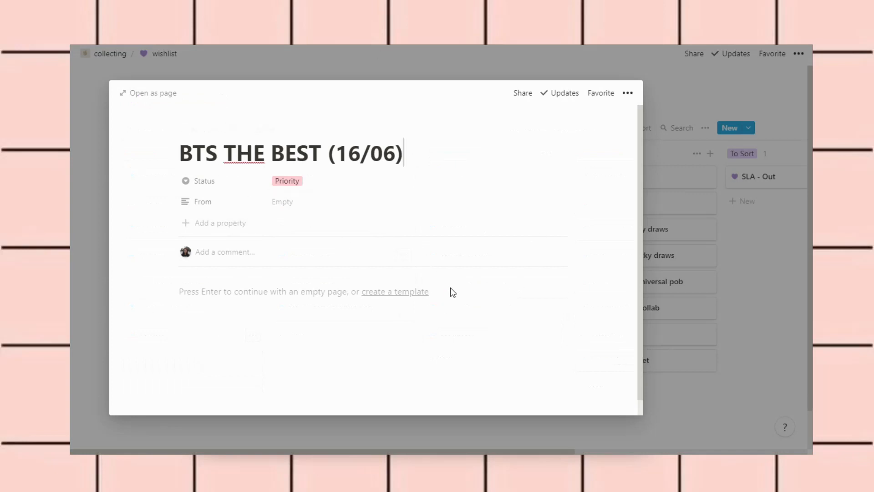
click(209, 223)
text(date sent)
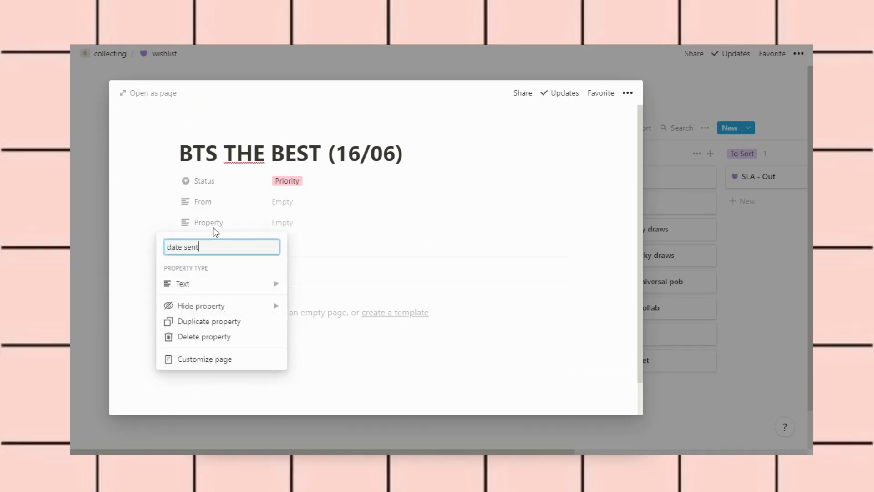
key(Return)
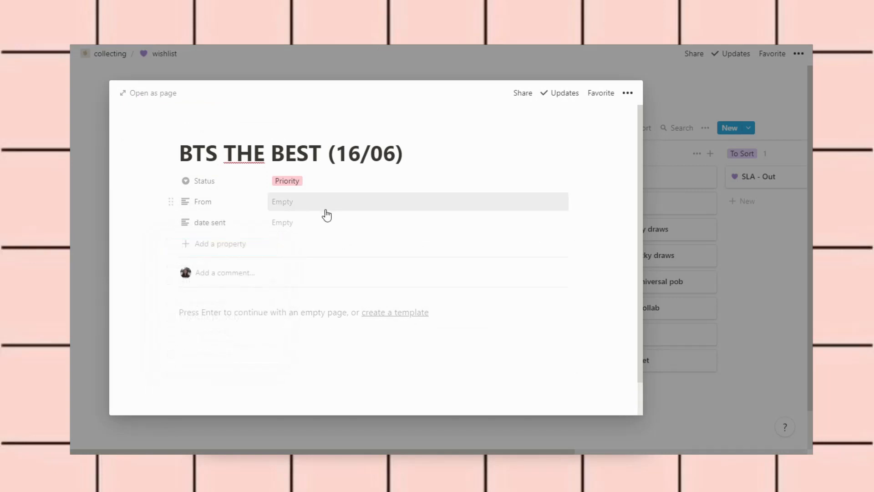
click(323, 221)
text(16/06)
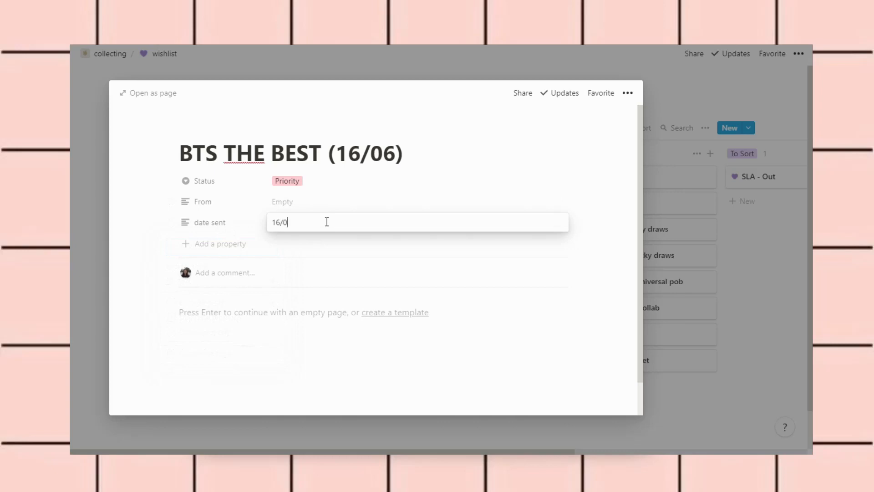
click(341, 335)
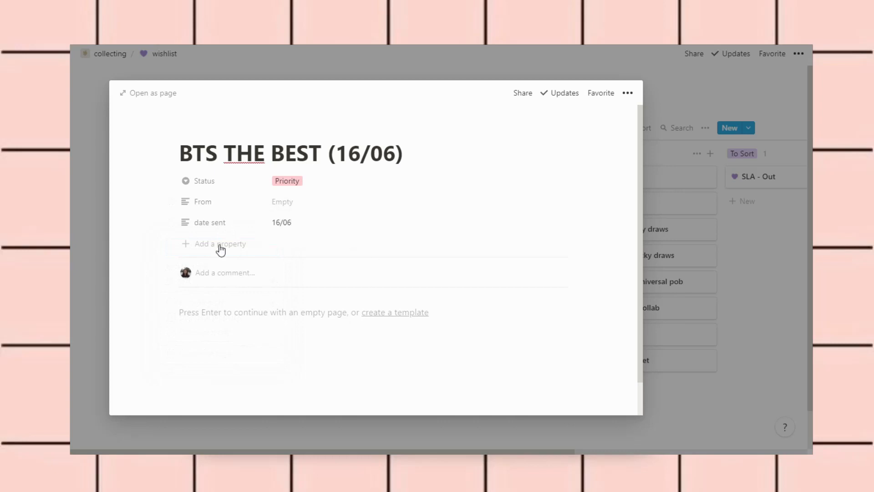
Delete the date sent property from the page
click(177, 229)
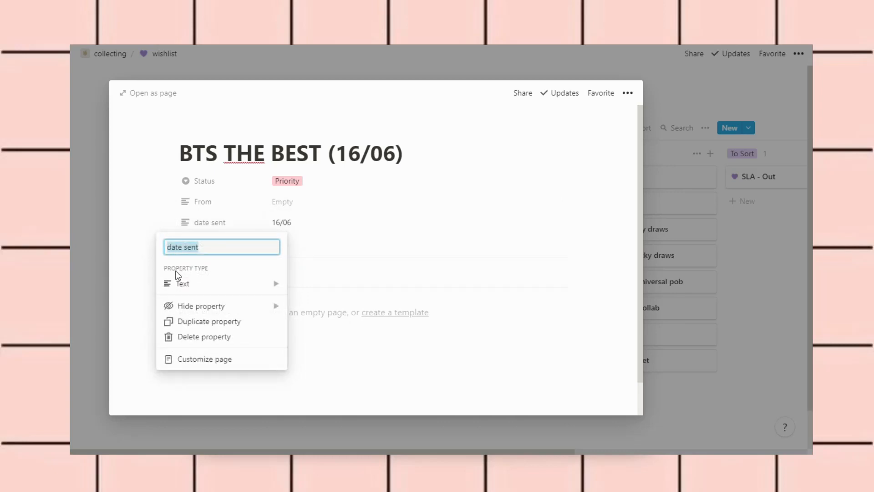
click(196, 339)
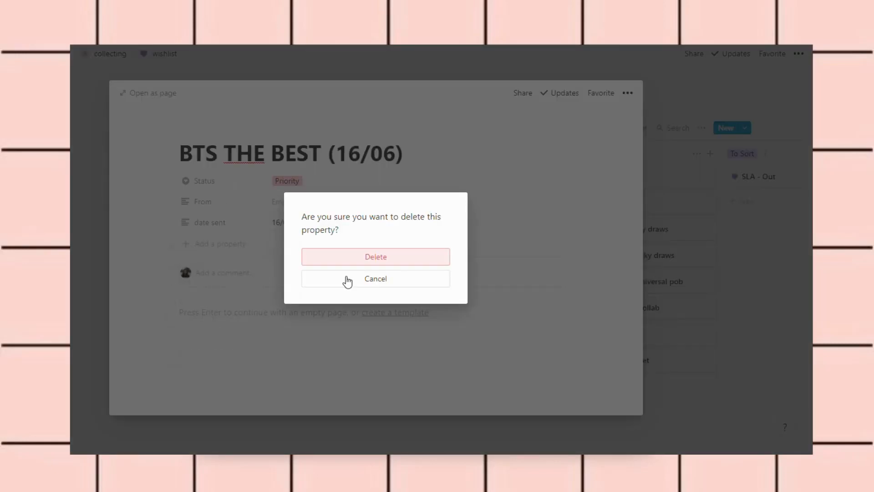
click(381, 257)
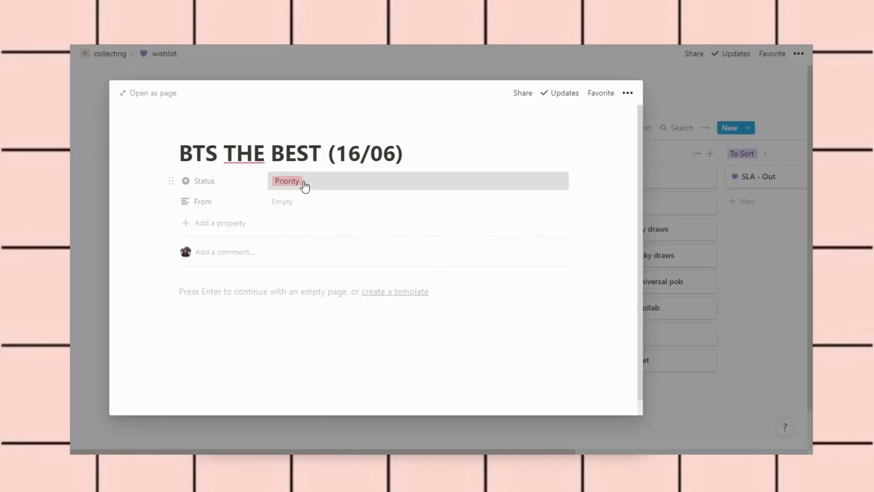
Set the card's Status to Eventually and return to the board
click(302, 186)
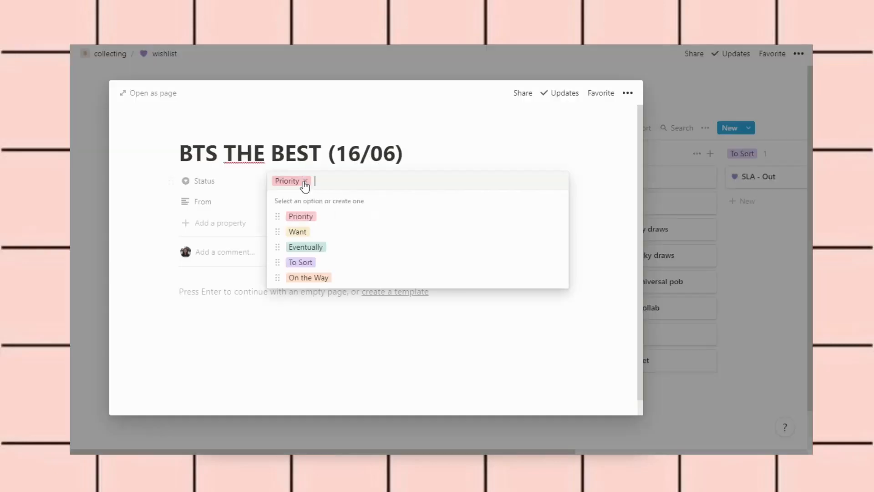
click(342, 249)
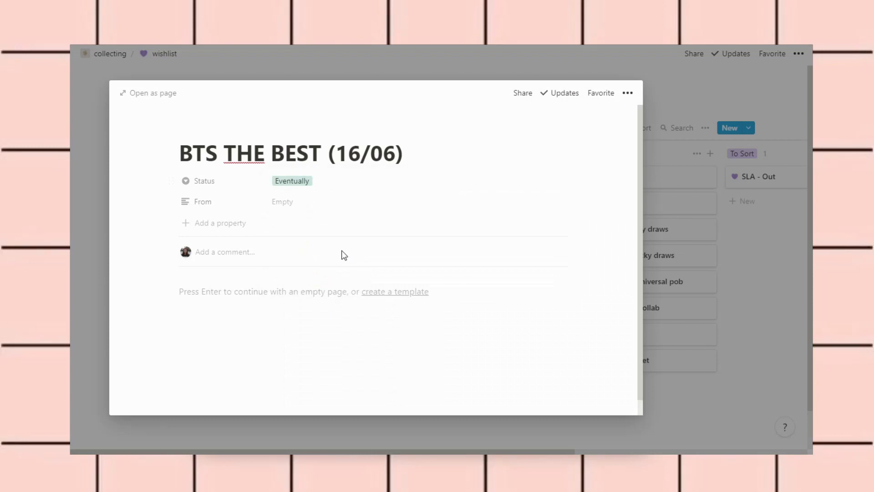
click(756, 362)
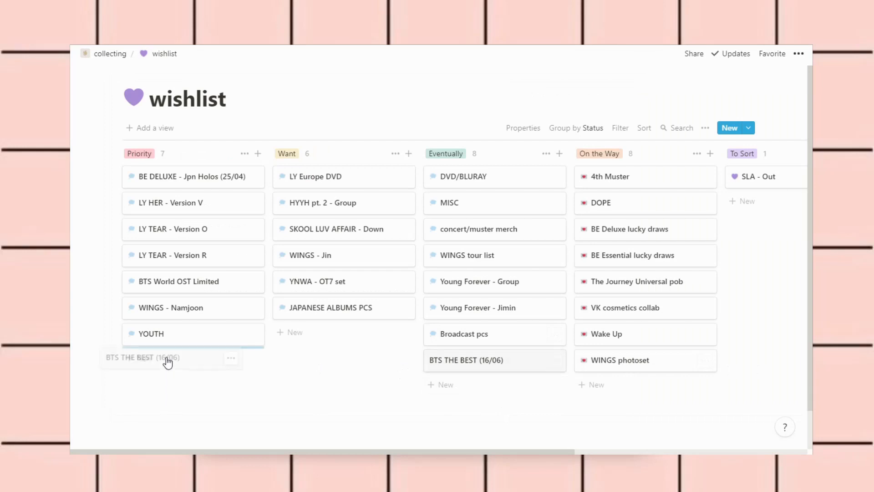
Give the BTS THE BEST (16/06) page a cloud emoji icon
click(168, 362)
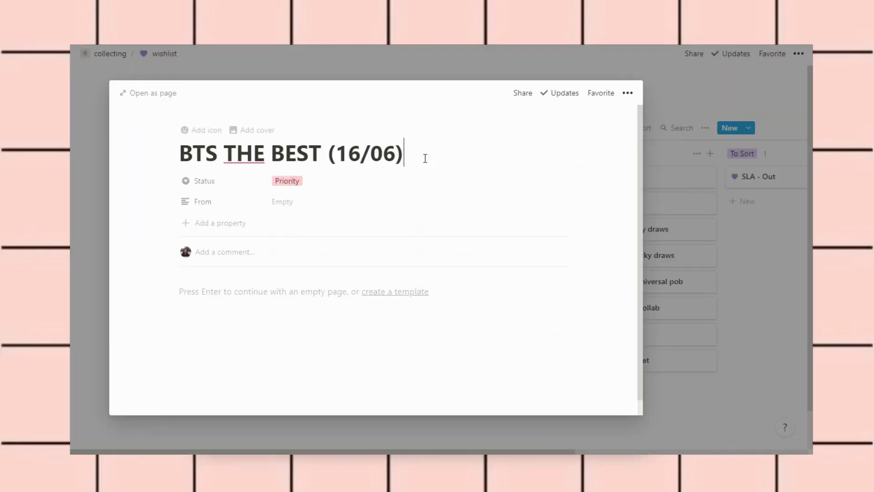
click(197, 130)
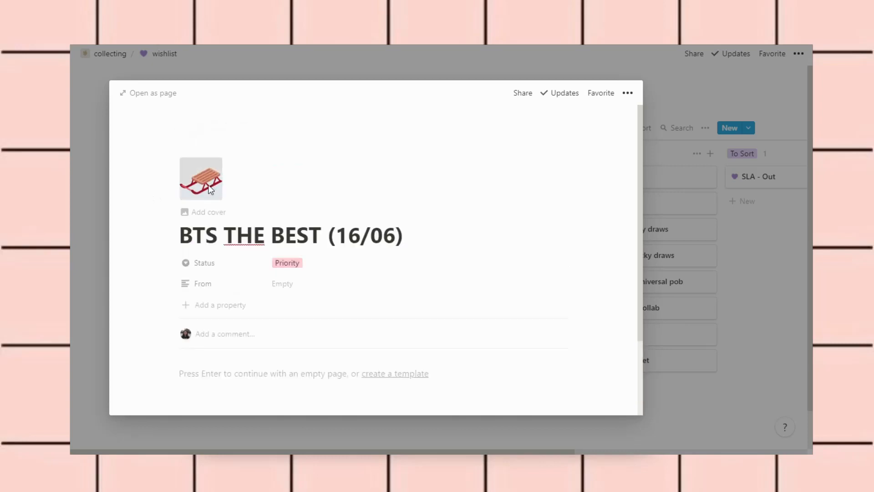
click(205, 180)
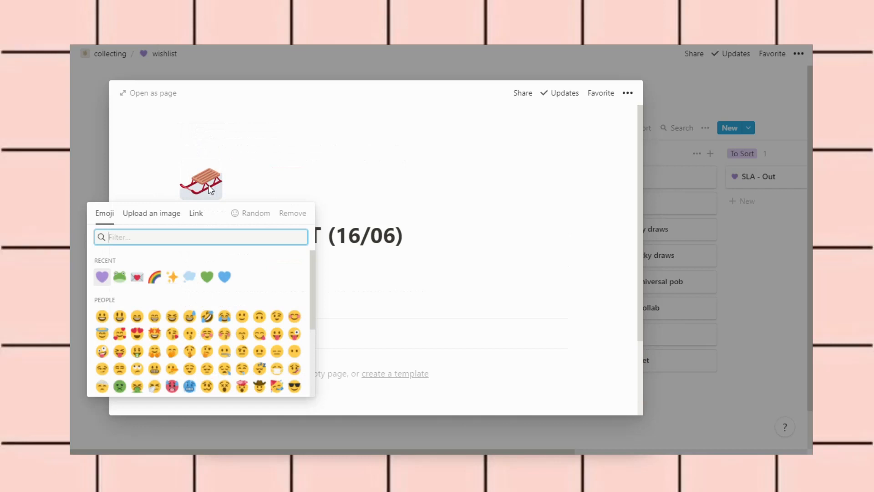
click(190, 276)
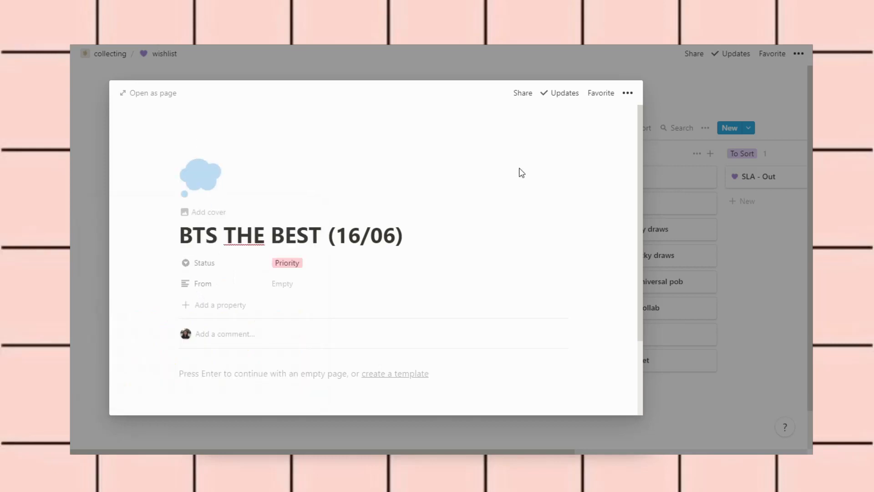
Browse the icon picker's Upload and Link options, then dismiss it without changes
click(205, 185)
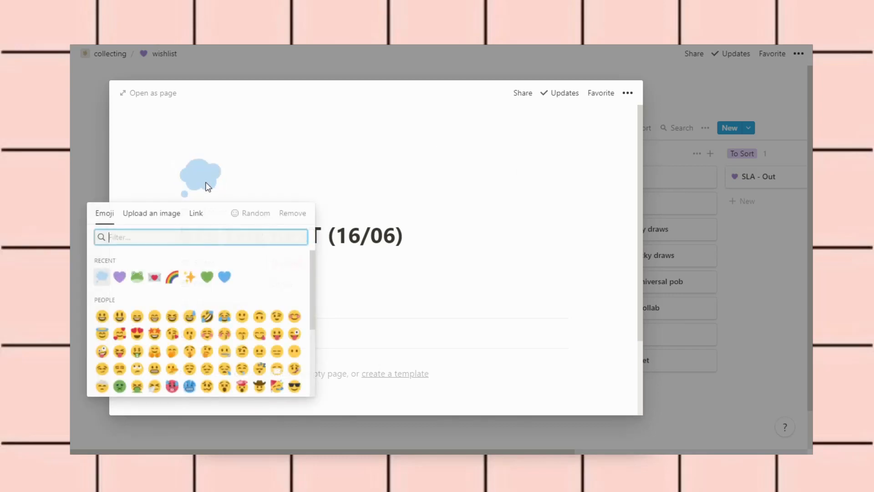
click(167, 219)
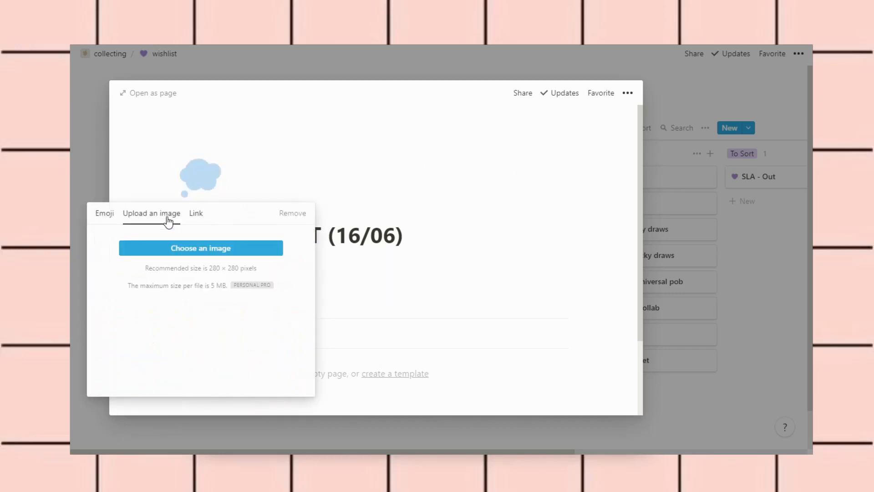
click(196, 214)
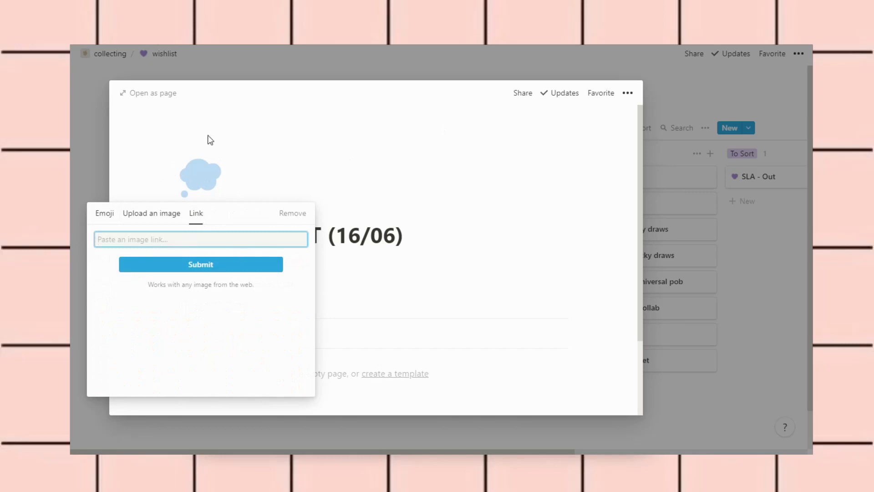
click(326, 174)
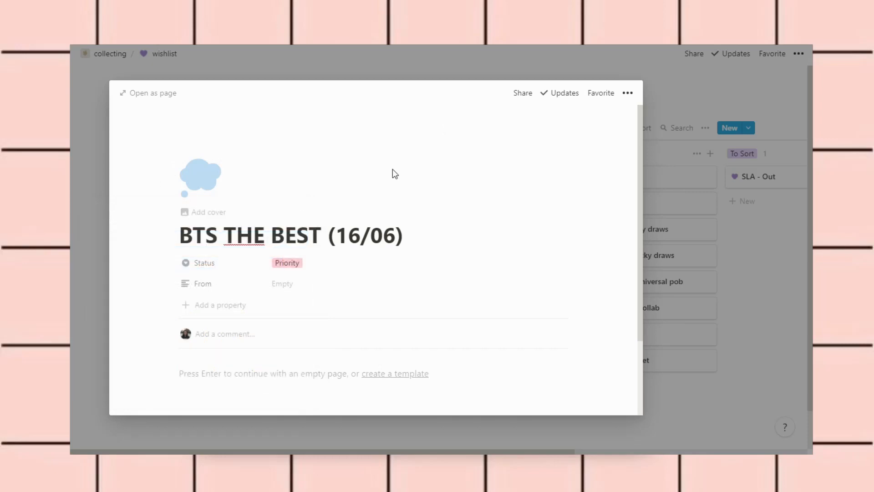
scroll(389, 195, down, 2)
scroll(390, 194, down, 3)
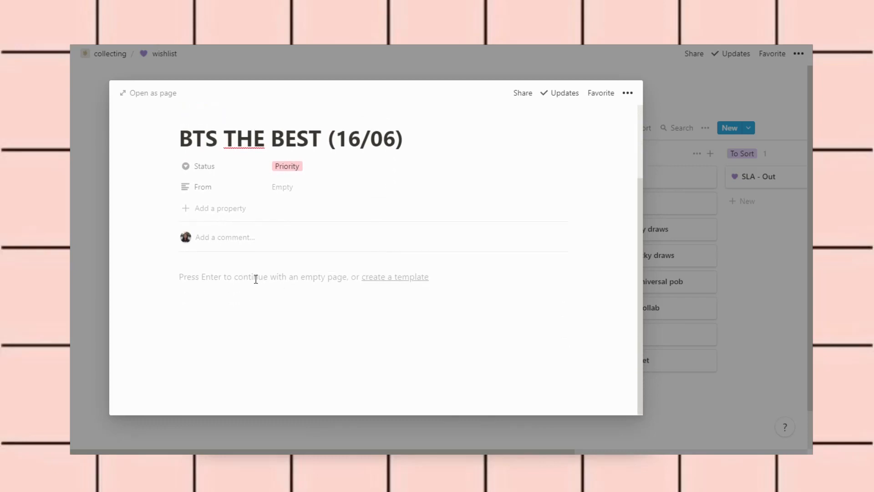
Insert a to-do checkbox block at the top of the page body using /to
click(250, 276)
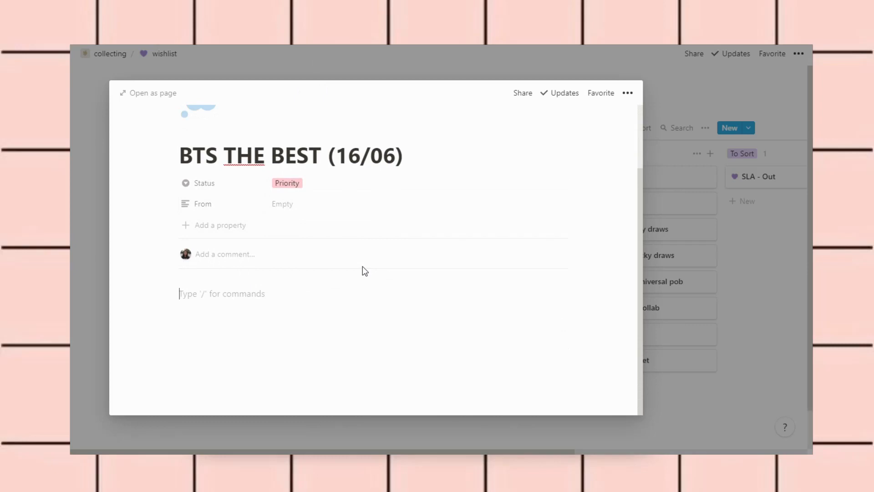
text(/to)
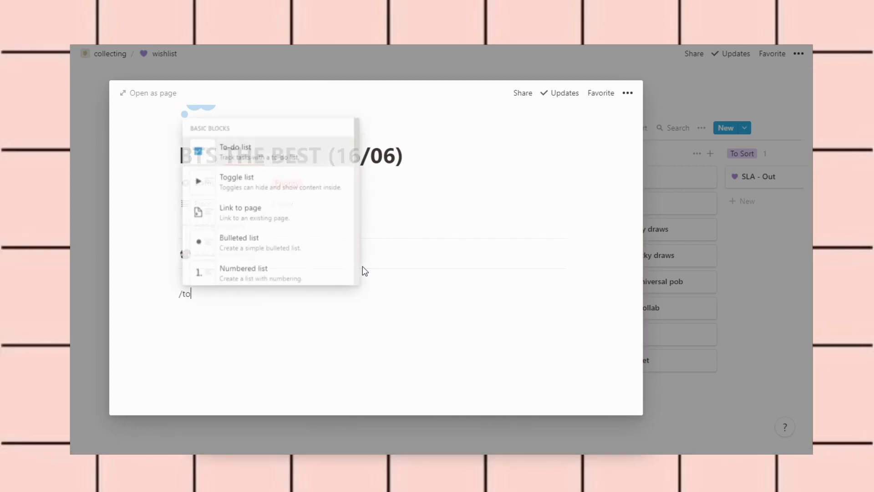
key(Return)
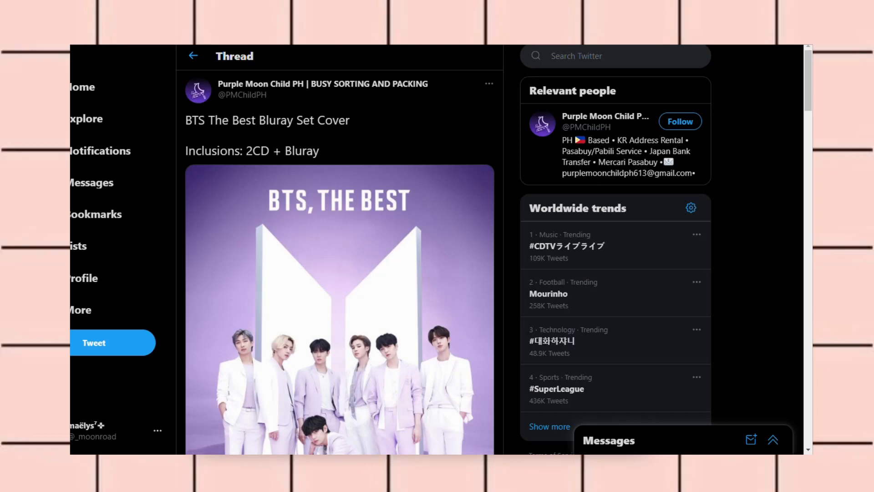
scroll(436, 201, down, 2)
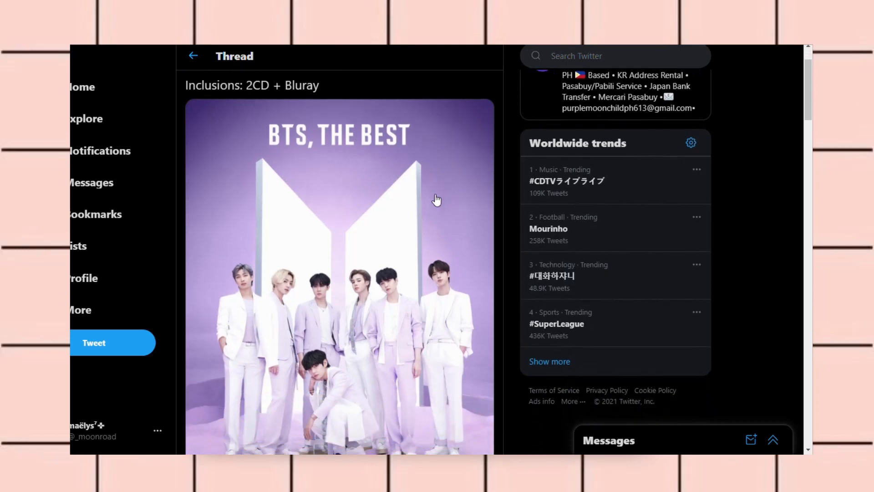
scroll(511, 209, down, 5)
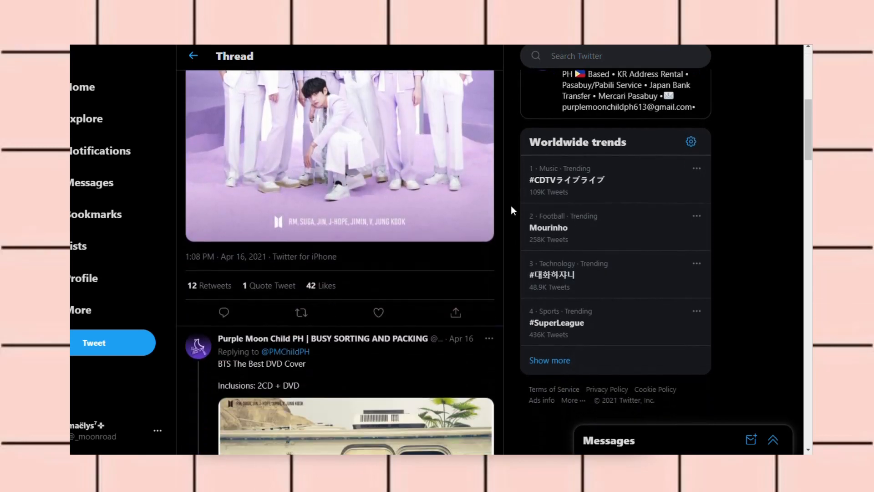
scroll(511, 210, down, 4)
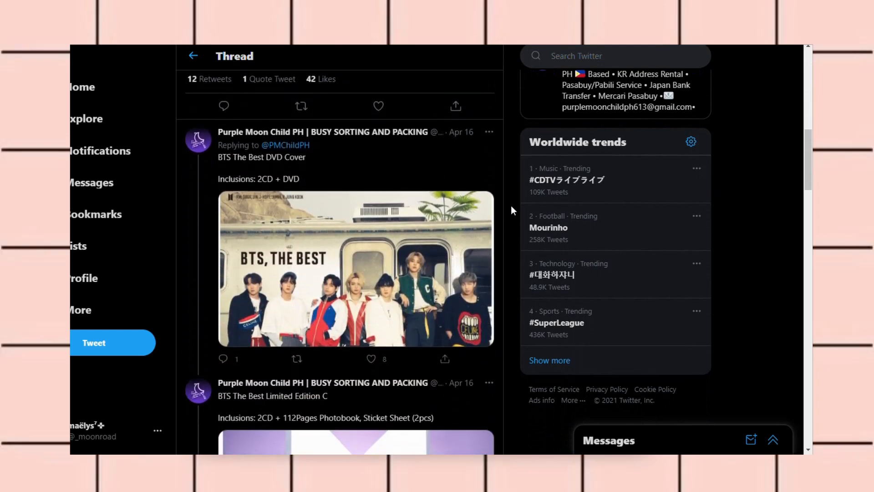
scroll(511, 210, down, 1)
scroll(511, 208, down, 8)
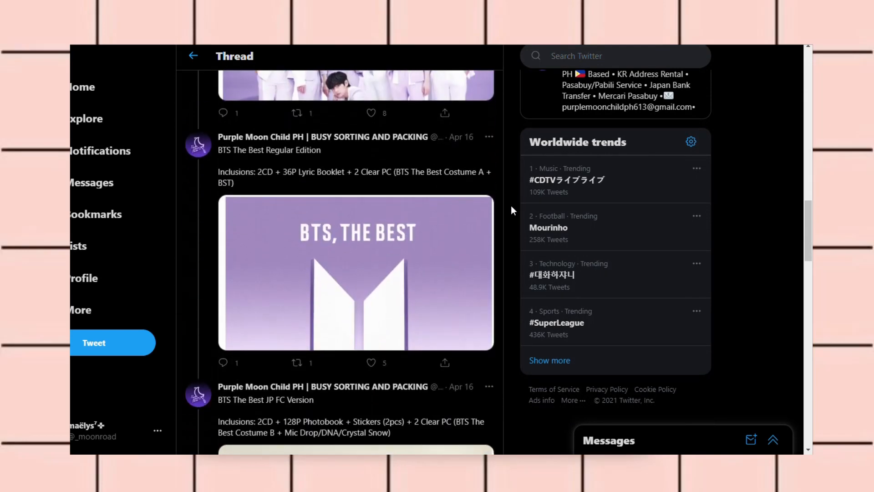
scroll(511, 209, down, 13)
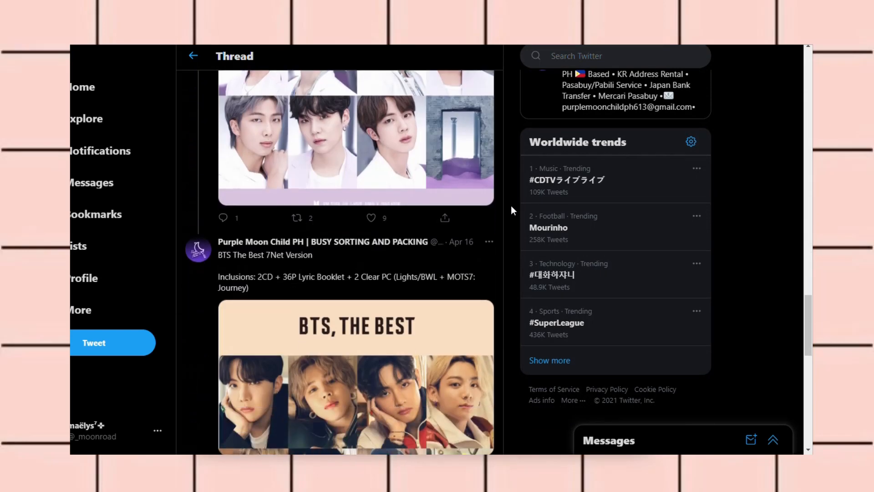
scroll(510, 206, up, 20)
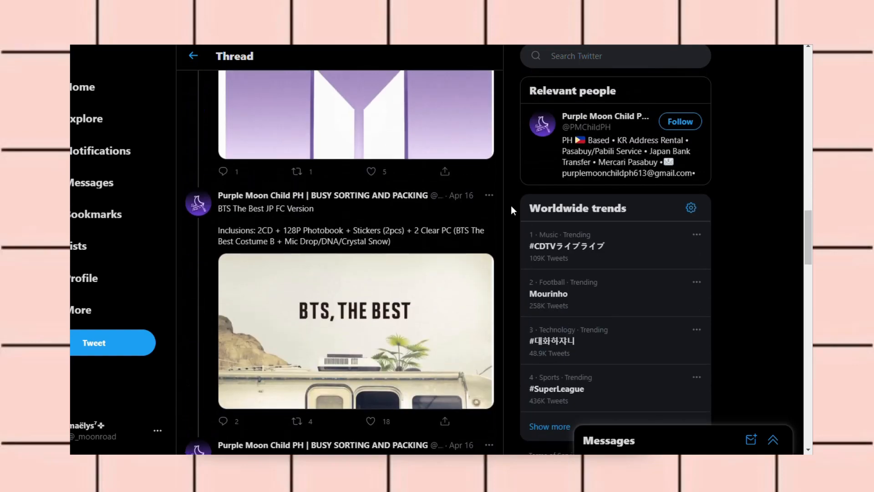
scroll(511, 205, up, 10)
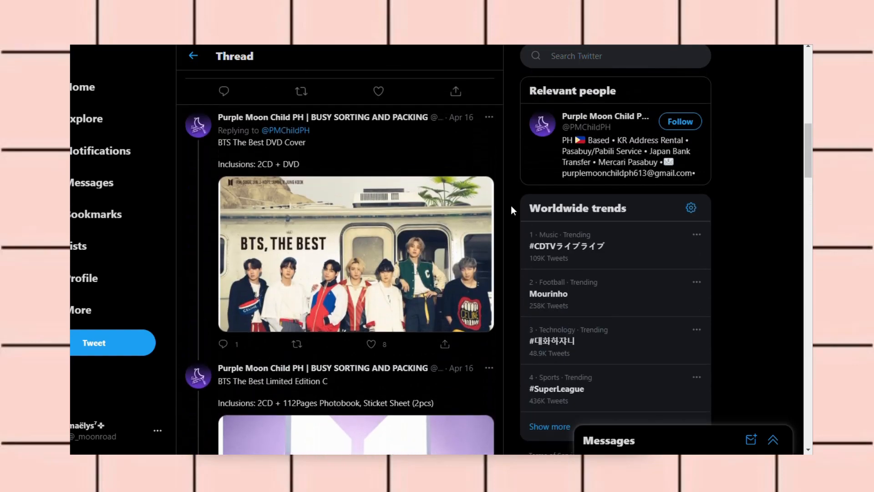
scroll(511, 206, up, 8)
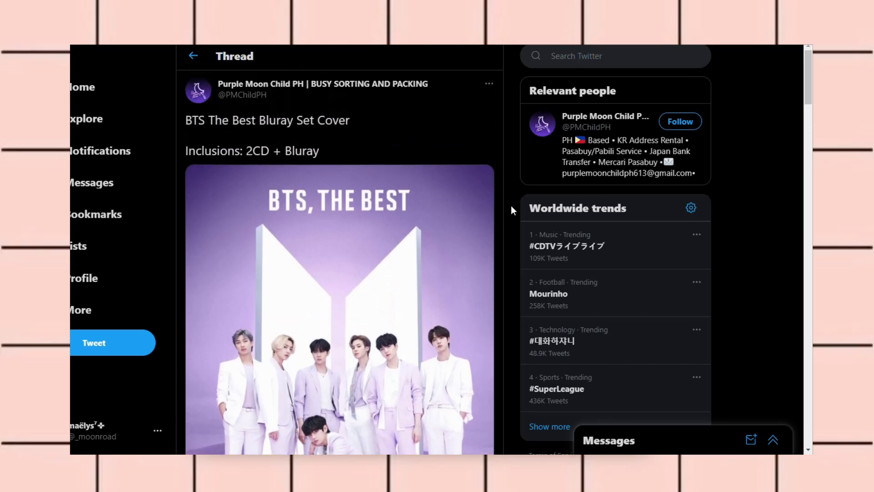
scroll(511, 205, down, 1)
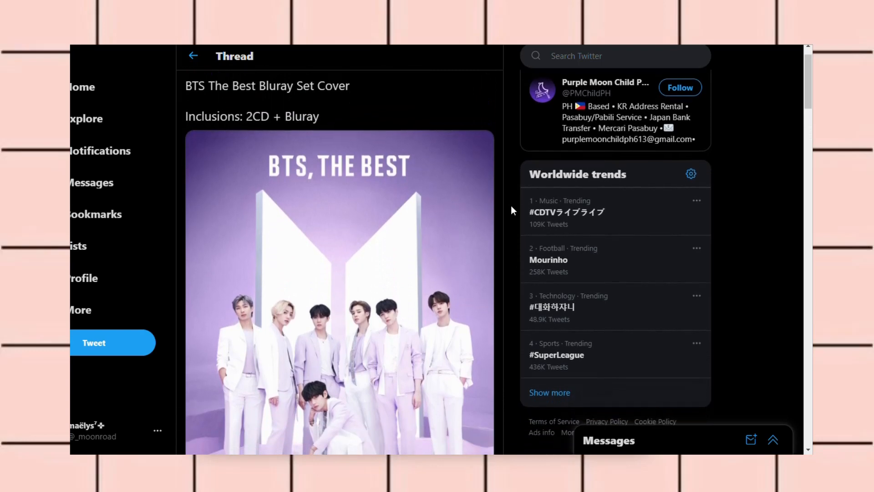
scroll(510, 206, down, 10)
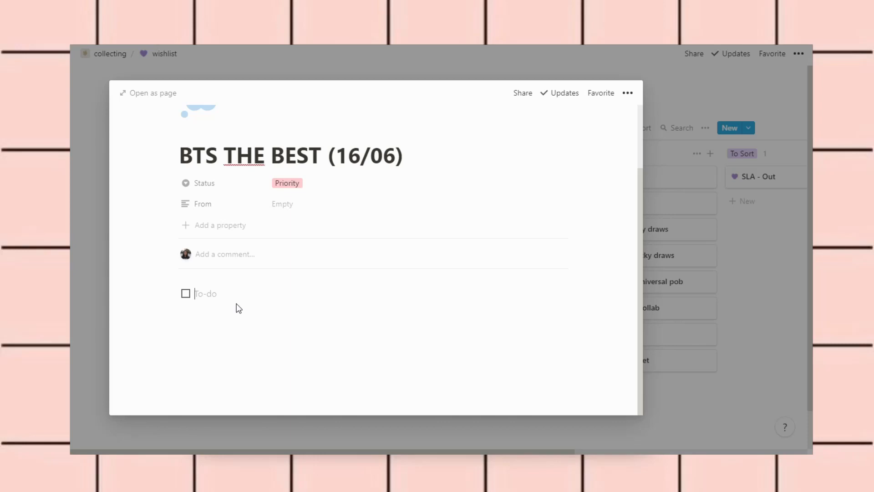
Add the first checklist item 'Regular - Costume A'
text(Regular)
text(The)
key(BackSpace)
key(BackSpace)
text(C)
key(BackSpace)
key(BackSpace)
text(Costume A)
key(Return)
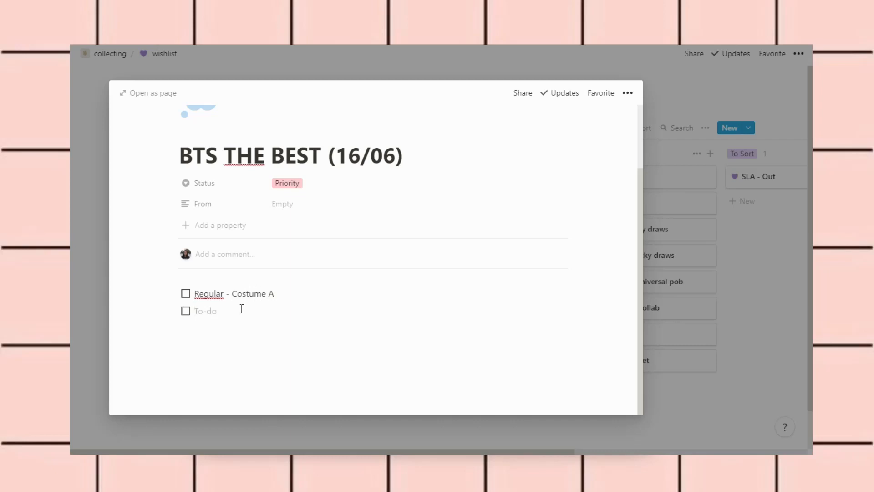
Add the second item 'Regular - BST', leaving a new empty to-do below
text(Regular - BST)
key(Return)
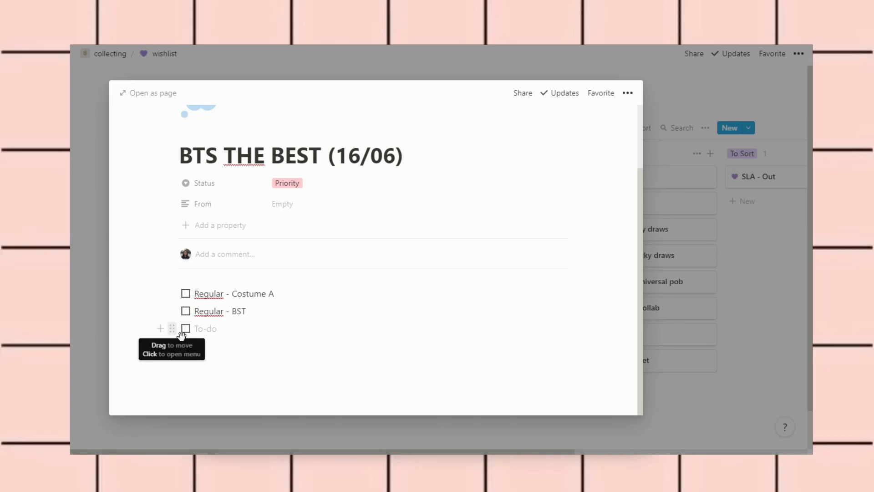
Place the empty to-do in a right column beside Regular - Costume A, keeping Regular - BST beneath it
drag(412, 310, 578, 301)
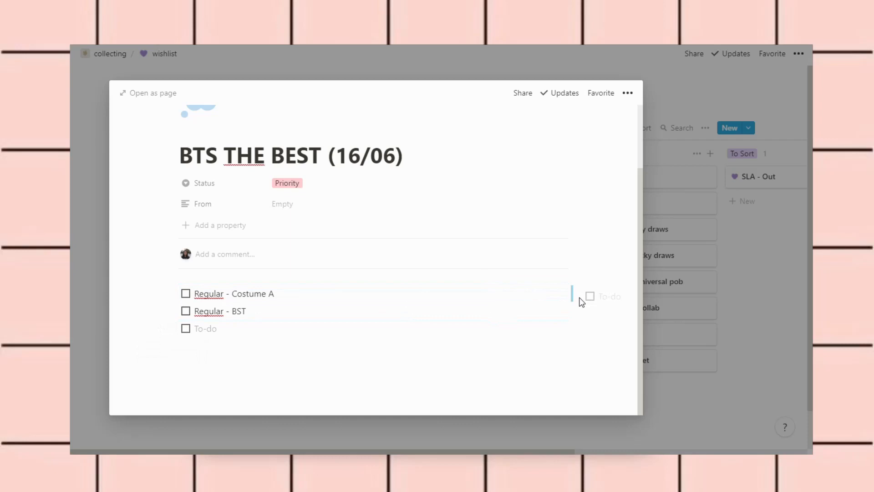
drag(579, 298, 581, 294)
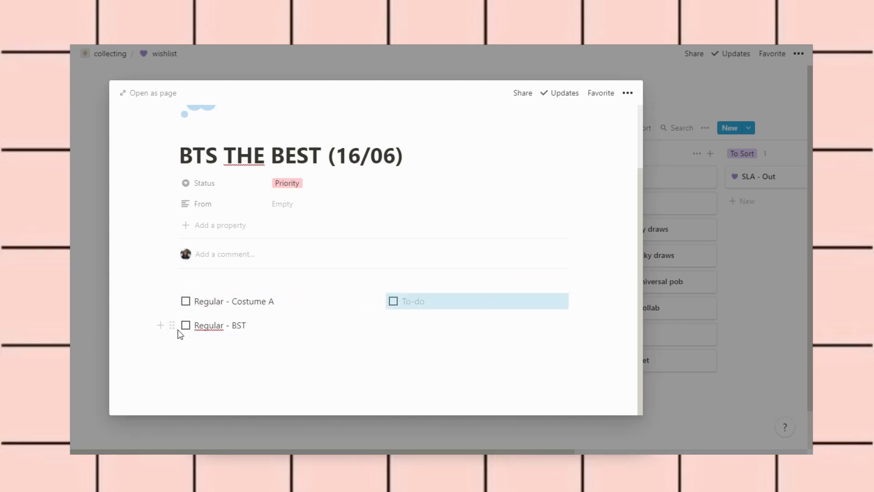
drag(178, 331, 174, 312)
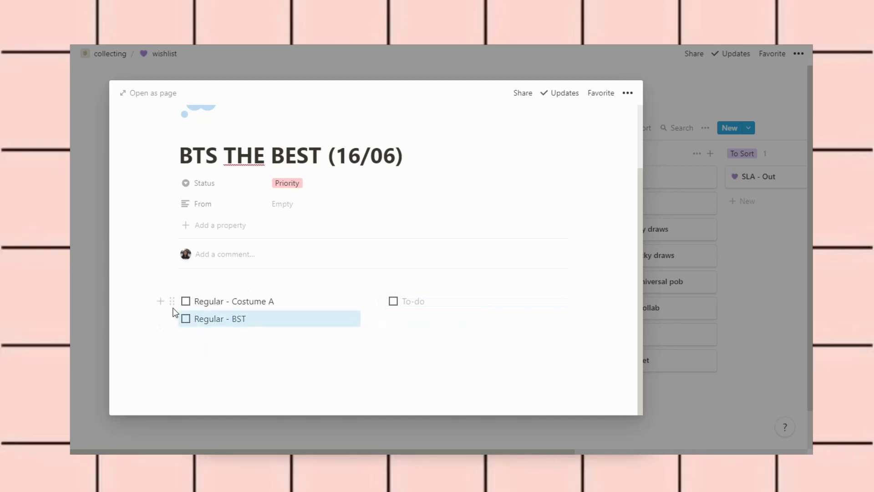
click(501, 303)
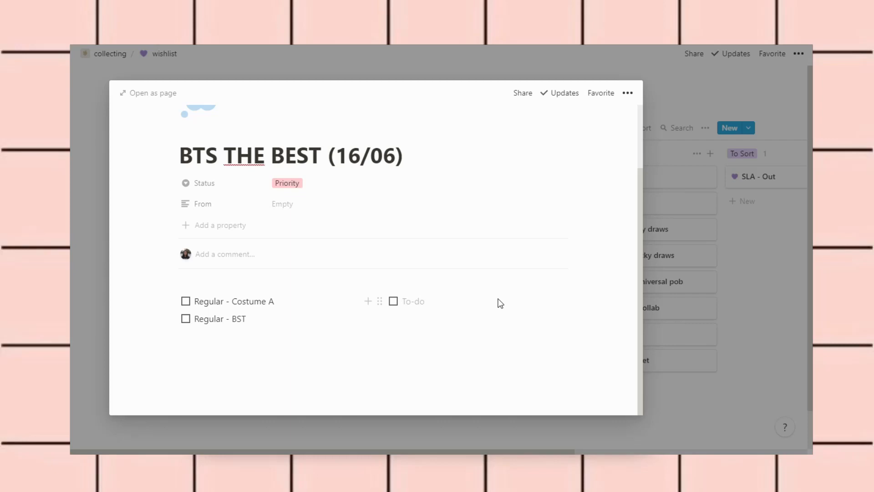
Add 'JP FC - Costume B' and 'JP FC - Mic Drop/DNA/Crystal Snow' to the right column
text(JP FC - Costume A)
key(BackSpace)
text(B)
key(Return)
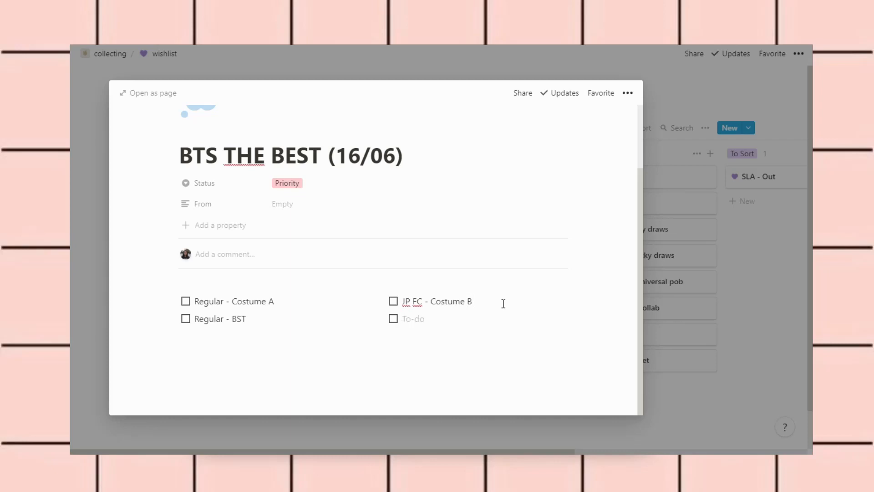
text(JP FC - Mic Drop/DNA)
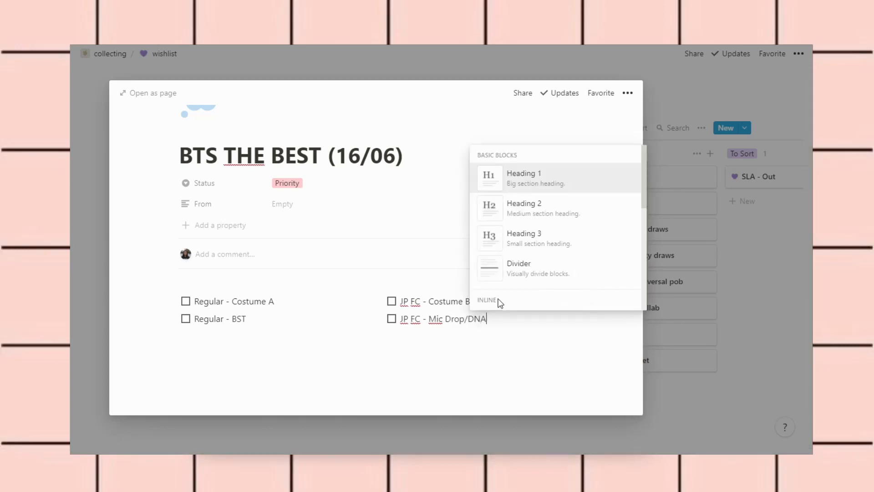
text(/Crystal Snow)
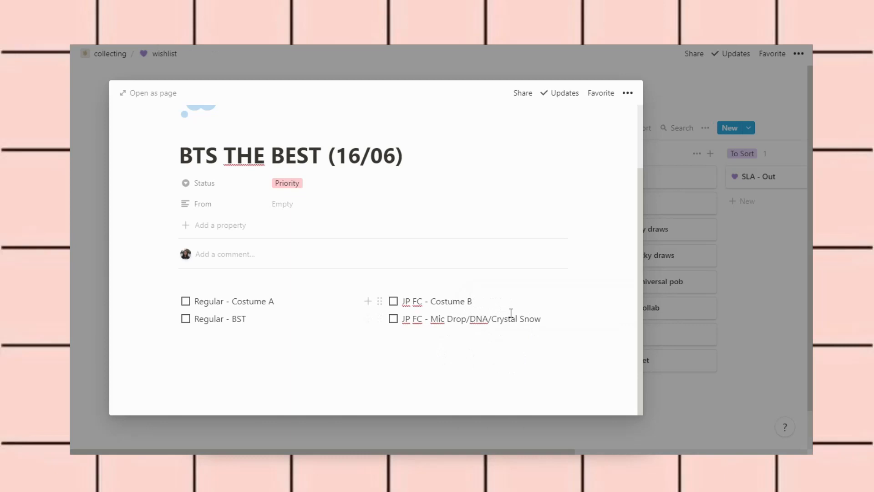
Add 'UMS - Face Yourself' and 'UMS - Fake Love/Airplane pt. 2' under Regular - BST, plus a blank spacer
click(279, 324)
key(Return)
text(UMS  - Face Yourself)
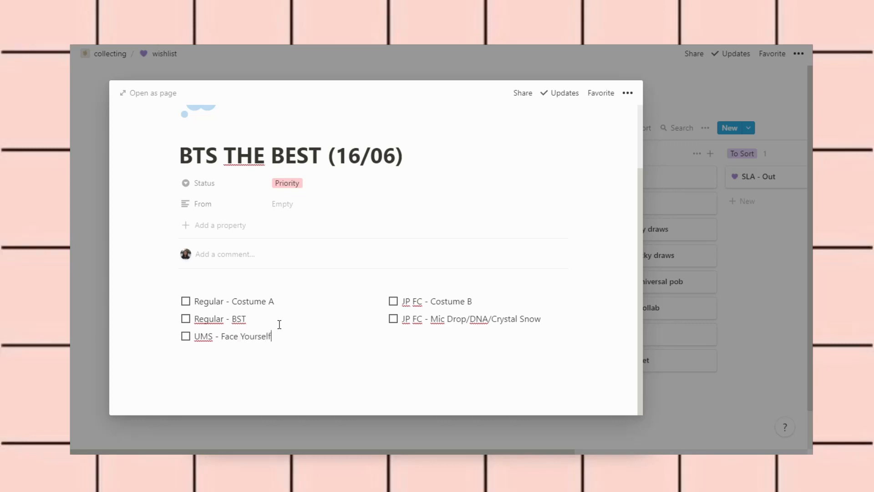
key(Return)
key(BackSpace)
text(MS - Fake Love)
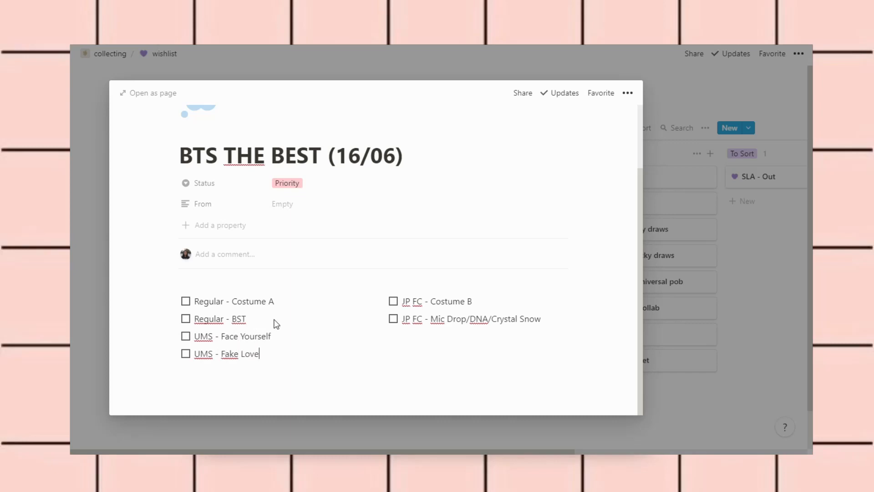
text(/Airplane pt. 2)
key(Return)
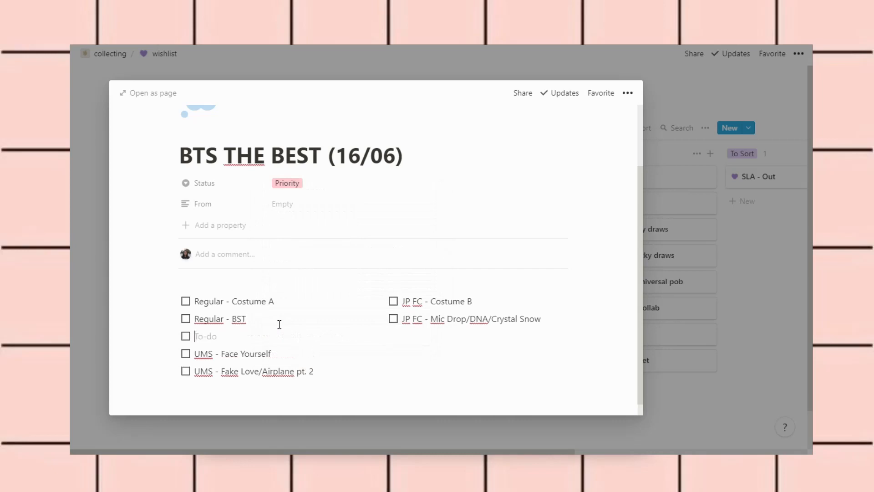
key(BackSpace)
Add a '7Net - Lights/BWL' to-do and delete the accidental empty web bookmark block
click(572, 323)
key(Return)
text(7Net - Lights/)
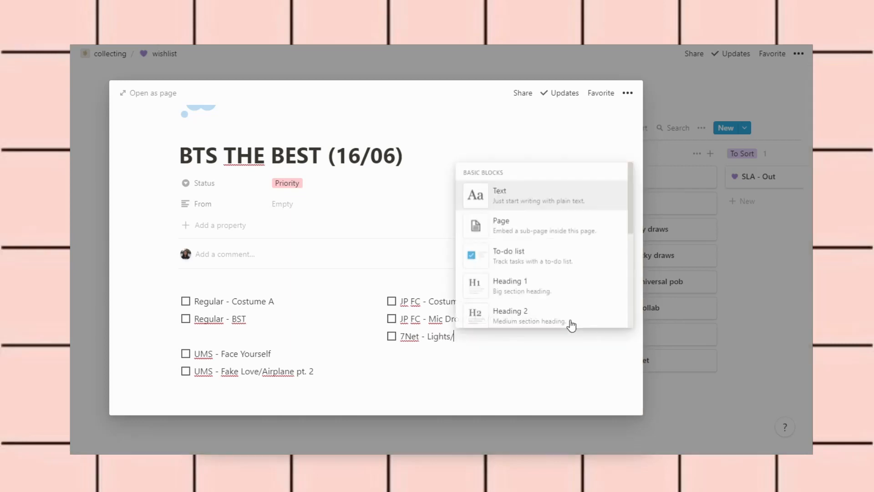
text(BWL)
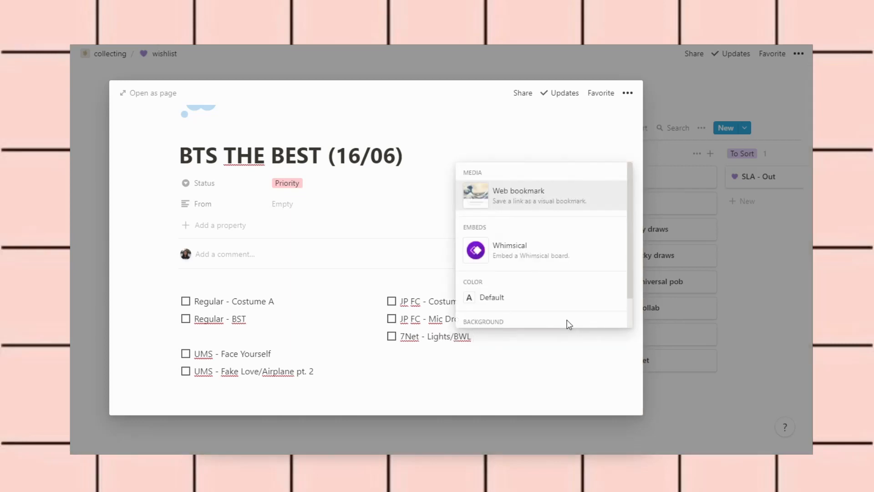
key(Return)
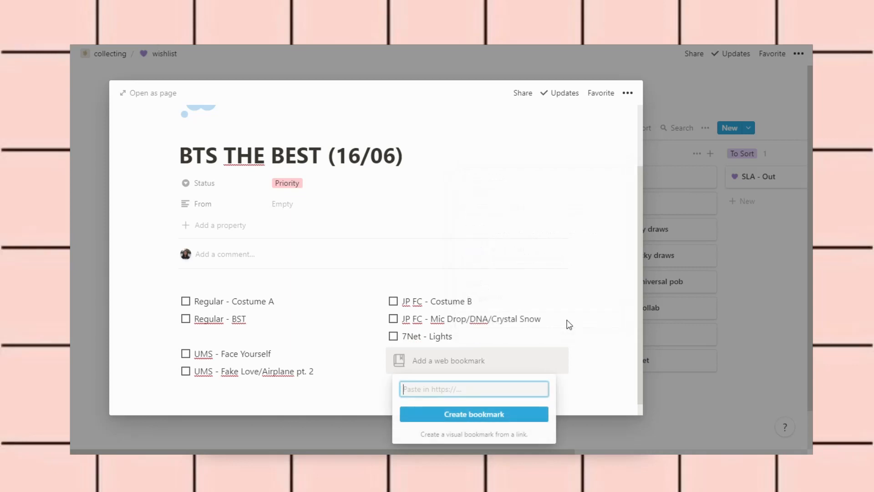
click(492, 346)
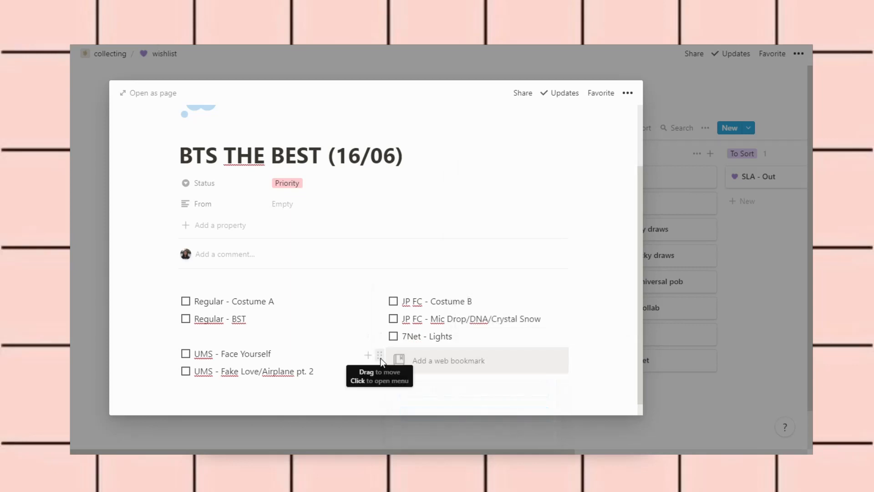
click(381, 358)
click(304, 305)
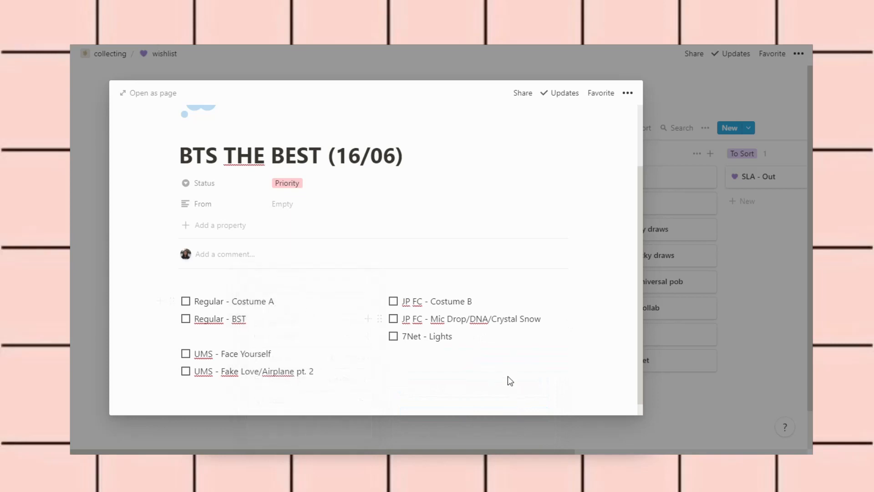
click(486, 341)
text(/)
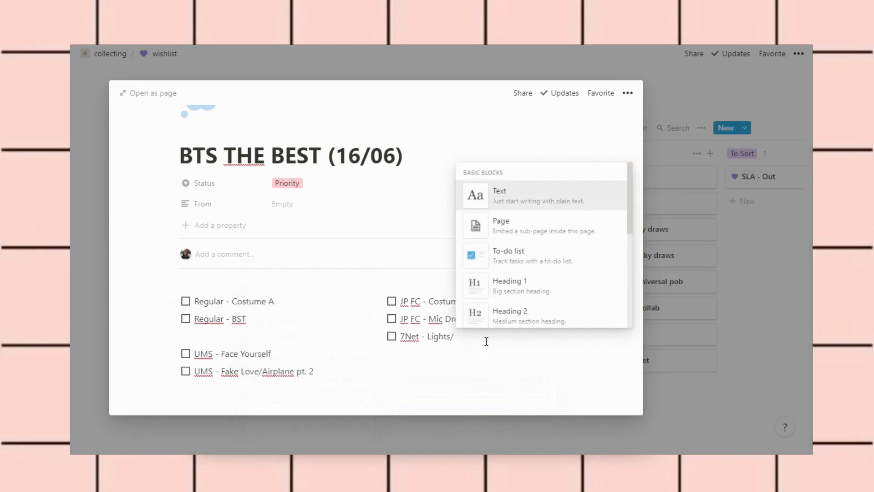
text(BWL)
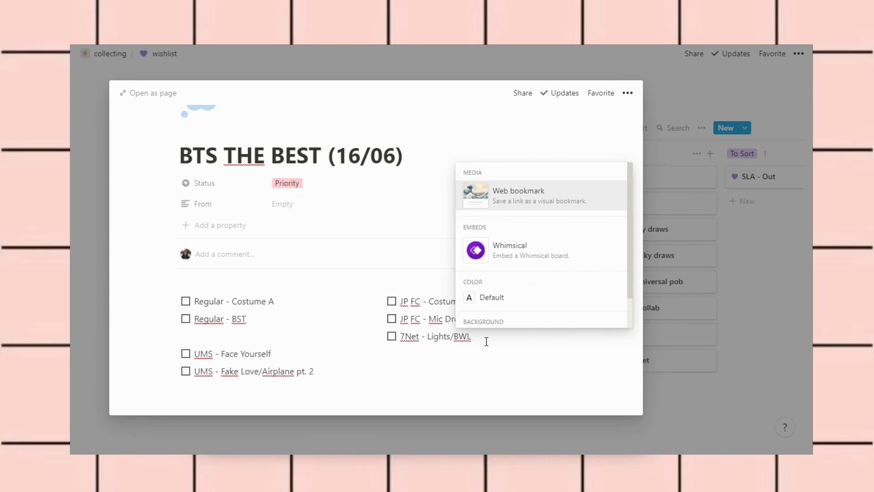
key(Escape)
Add a '7Net - The Journey' to-do and a blank spacer line above the 7Net items
key(Return)
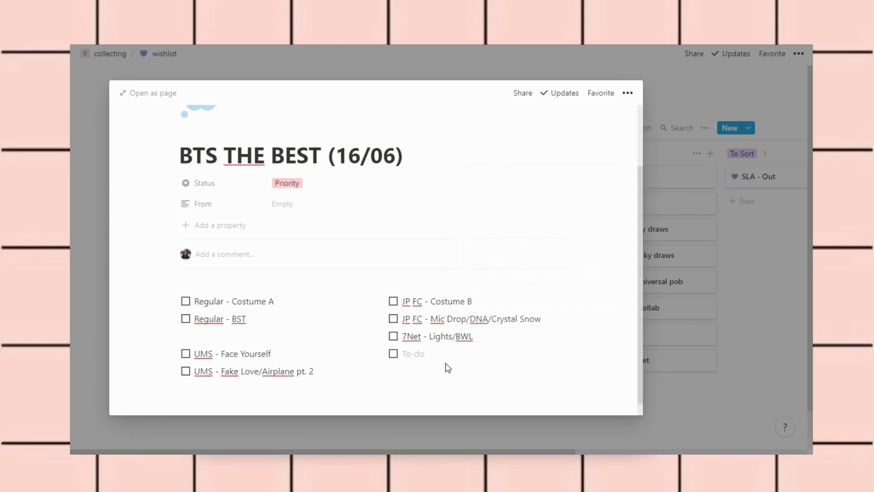
text(7Net - The Journey)
key(Return)
key(BackSpace)
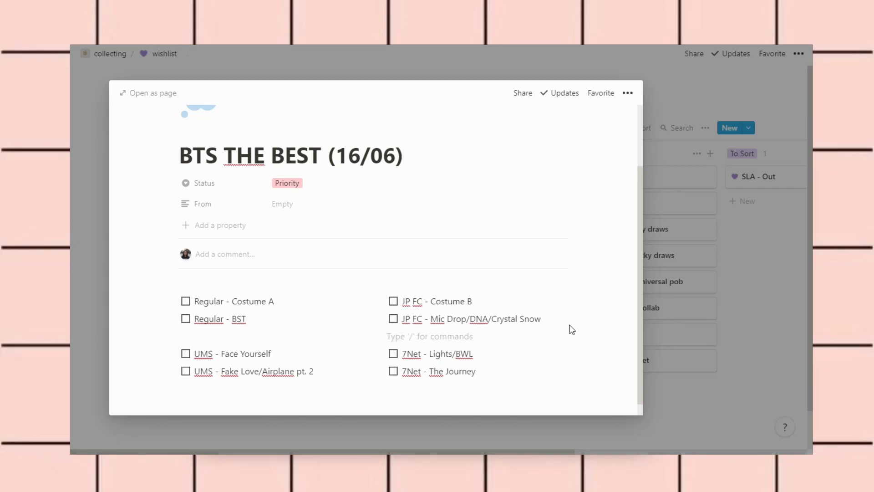
scroll(572, 329, down, 1)
Create a full-width 'UMS - pob?' to-do with the /todo command below both columns
click(338, 365)
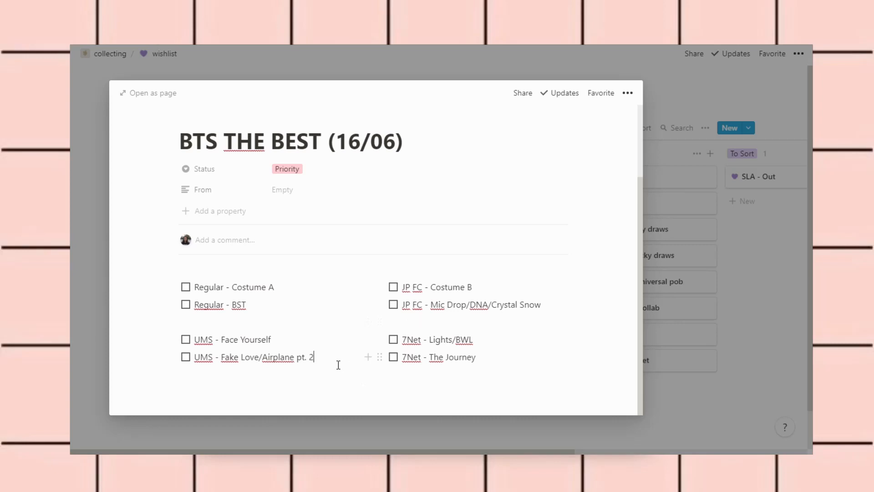
key(Return)
key(BackSpace)
scroll(338, 363, down, 1)
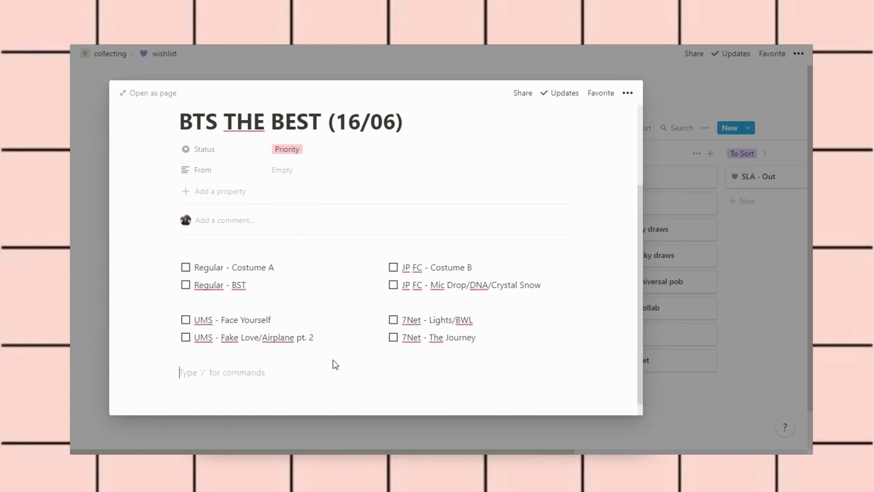
text(/to)
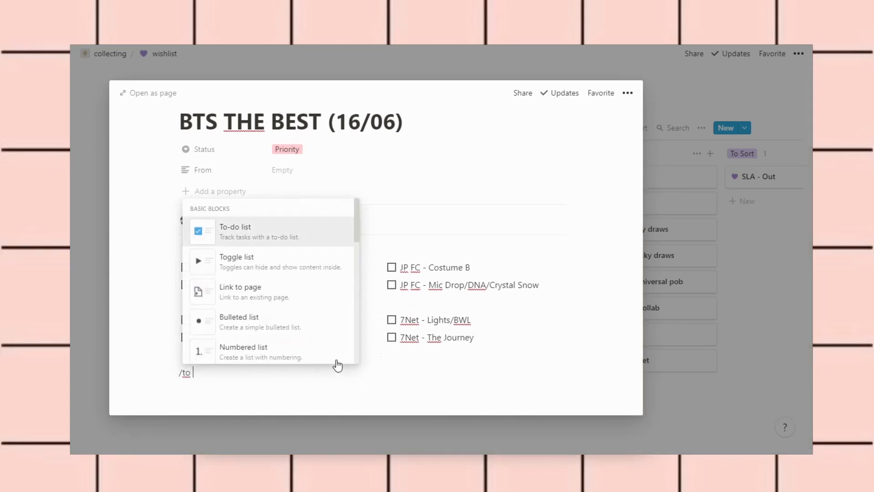
key(Return)
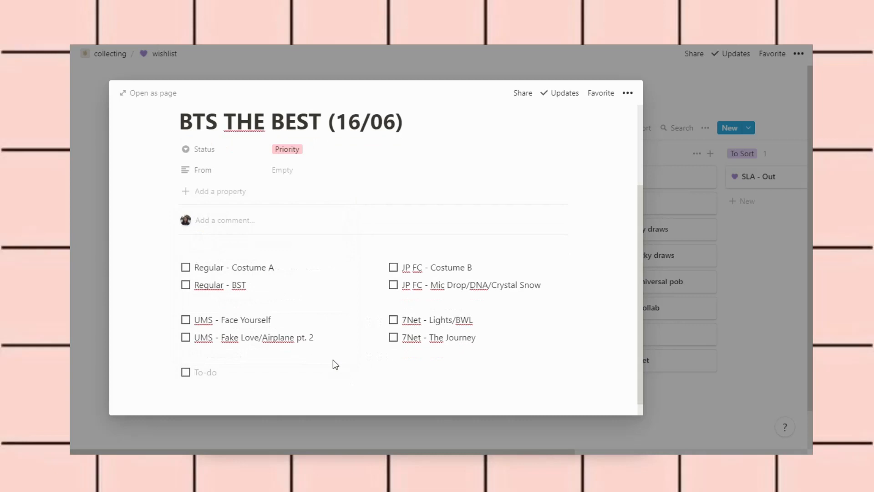
text(UMS - pob?)
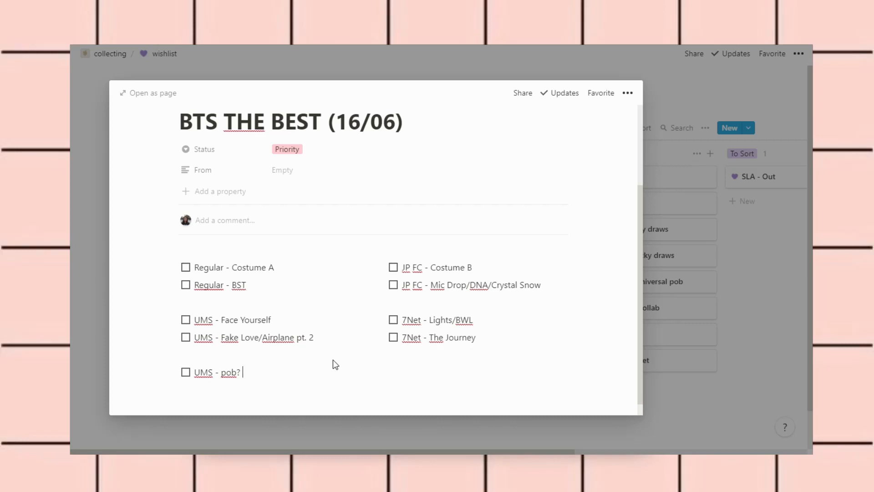
Below 'UMS - pob?', add a to-do reading 'Weverse - pob?', fixing the initial misspelling
scroll(335, 364, down, 1)
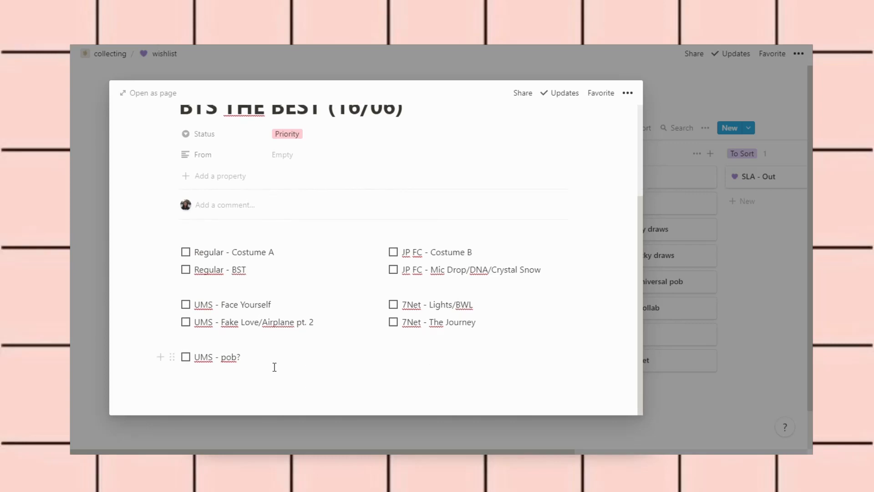
key(Return)
text(Werverse)
key(BackSpace)
key(BackSpace)
key(BackSpace)
key(BackSpace)
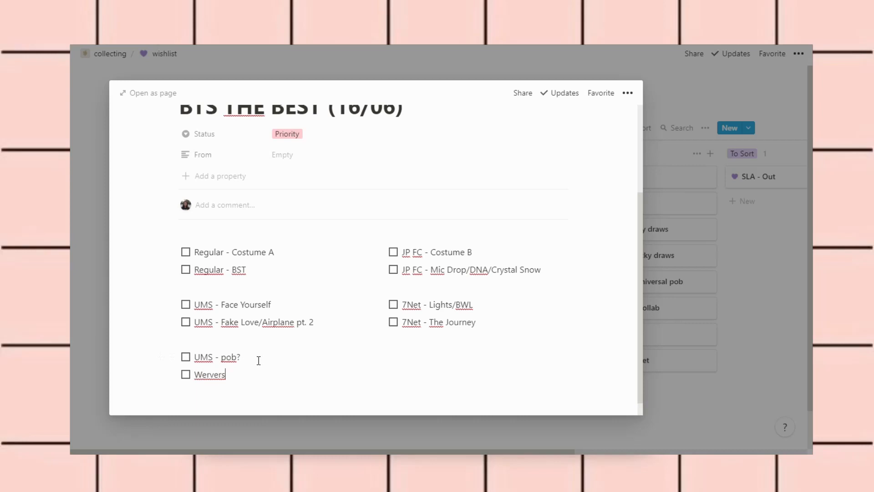
key(BackSpace)
key(BackSpace)
text(verse)
key(BackSpace)
key(BackSpace)
key(BackSpace)
key(BackSpace)
key(BackSpace)
key(BackSpace)
key(BackSpace)
key(BackSpace)
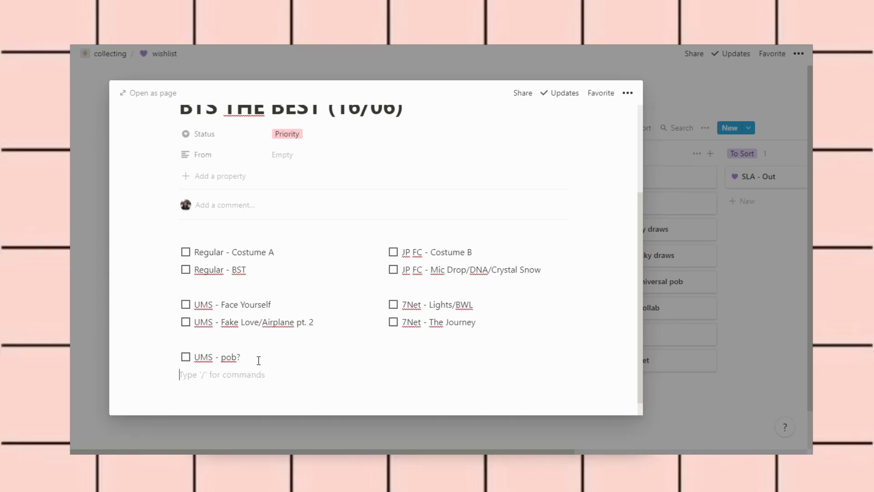
key(BackSpace)
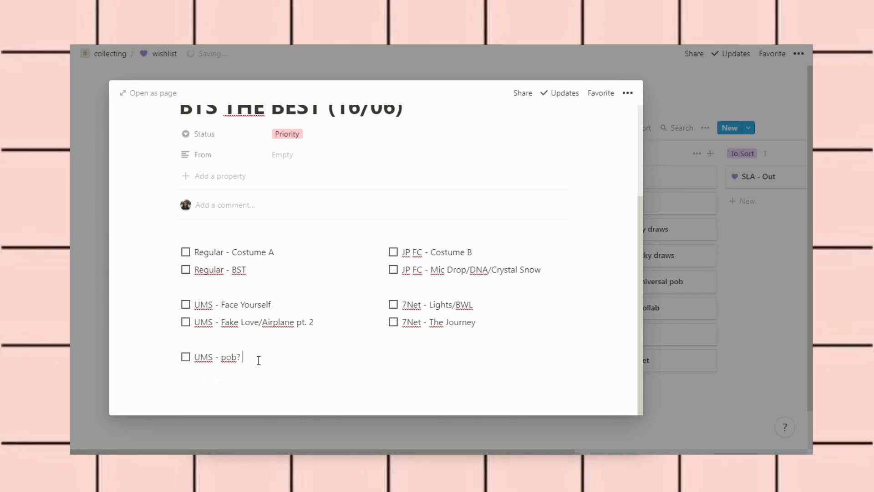
key(Return)
text(Weverse - pob?)
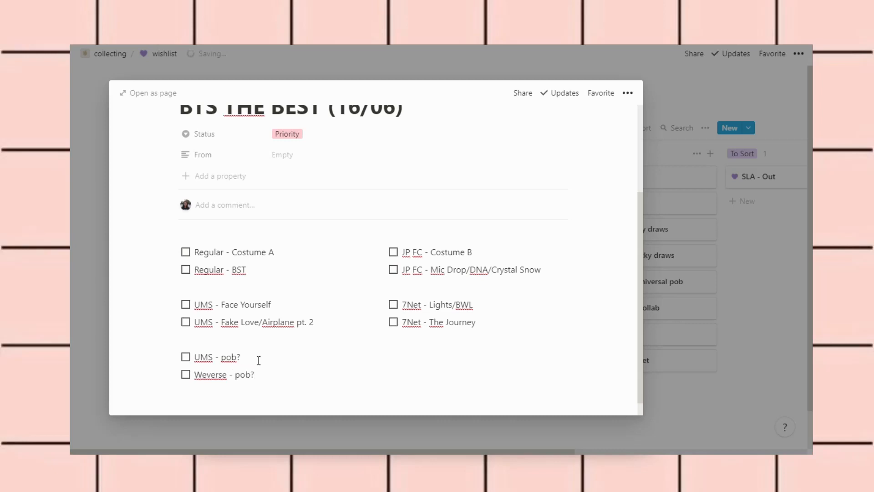
scroll(258, 360, up, 2)
scroll(259, 360, down, 1)
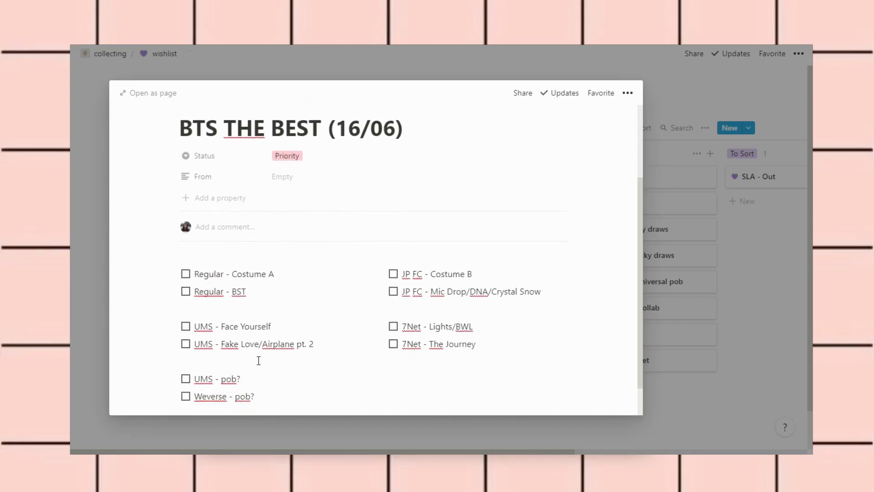
Move 'Weverse - pob?' into the right column under '7Net - The Journey', aligned with the 7Net items
drag(176, 398, 435, 376)
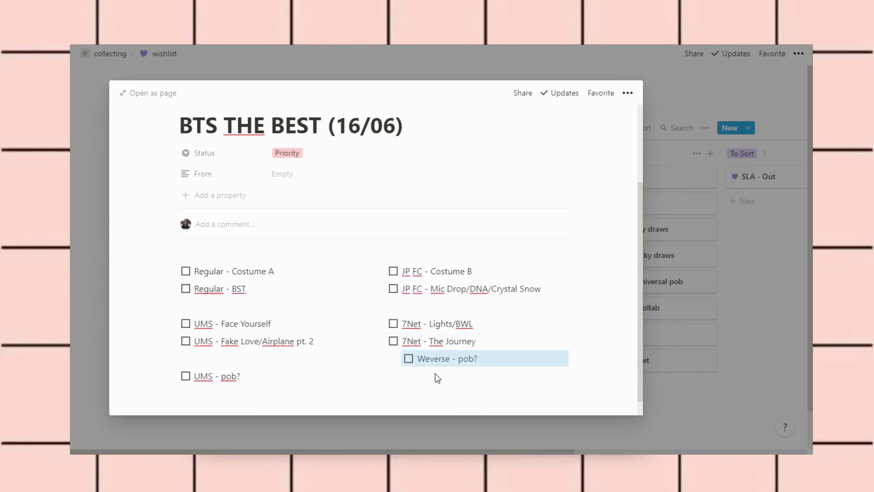
click(506, 345)
key(Return)
key(BackSpace)
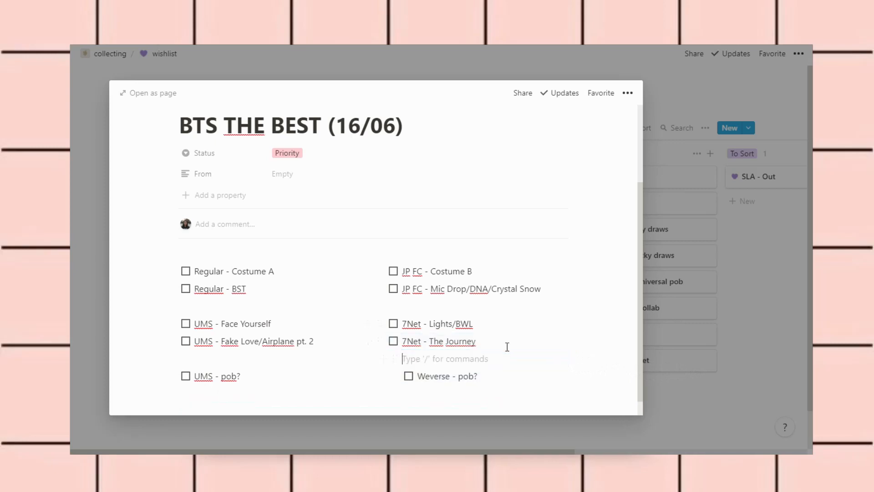
drag(395, 381, 385, 383)
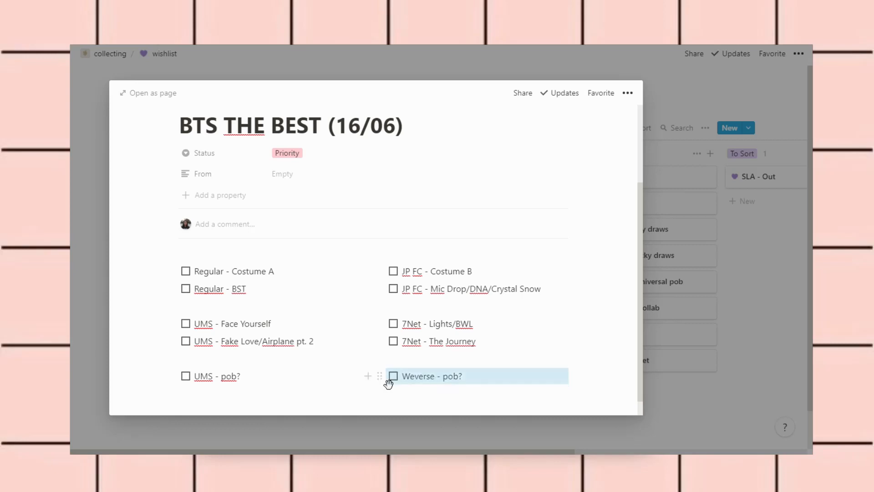
click(323, 400)
Check that 'Weverse - pob?' now sits level with 'UMS - pob?'
scroll(323, 400, up, 1)
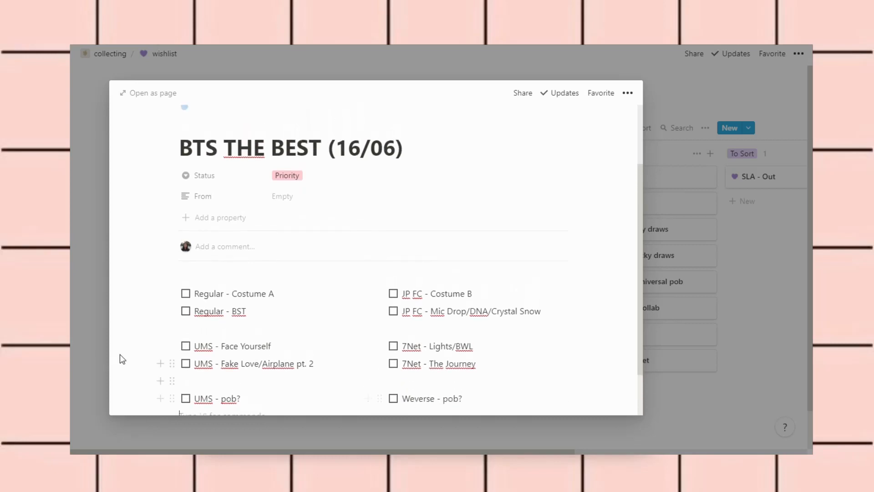
scroll(124, 353, down, 1)
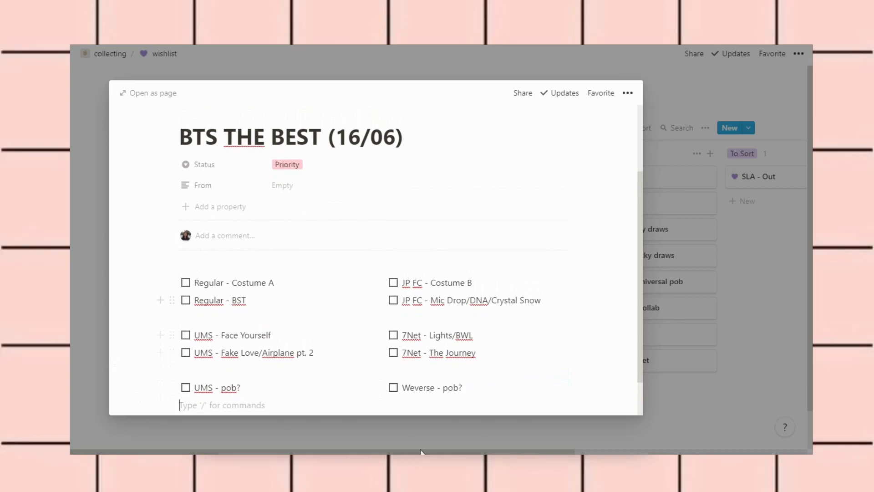
double_click(439, 394)
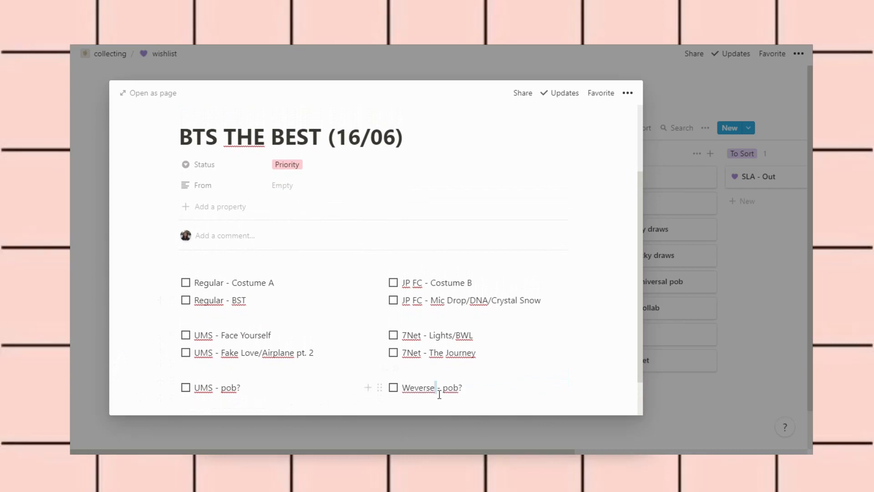
click(472, 399)
scroll(481, 372, down, 1)
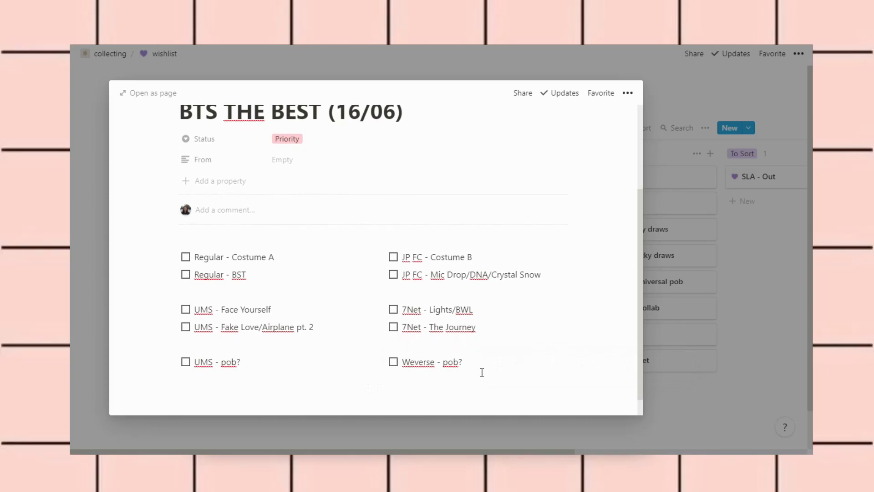
scroll(482, 373, up, 1)
scroll(482, 373, down, 2)
scroll(482, 373, up, 1)
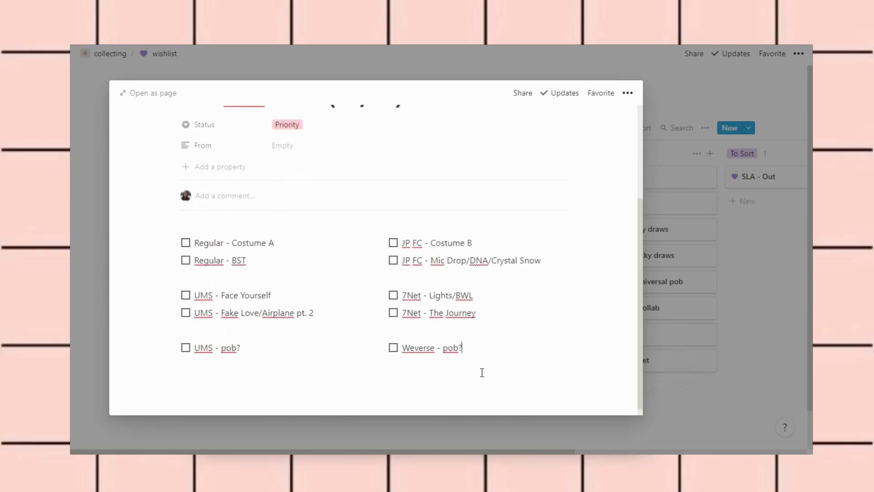
scroll(482, 373, up, 1)
scroll(482, 371, down, 1)
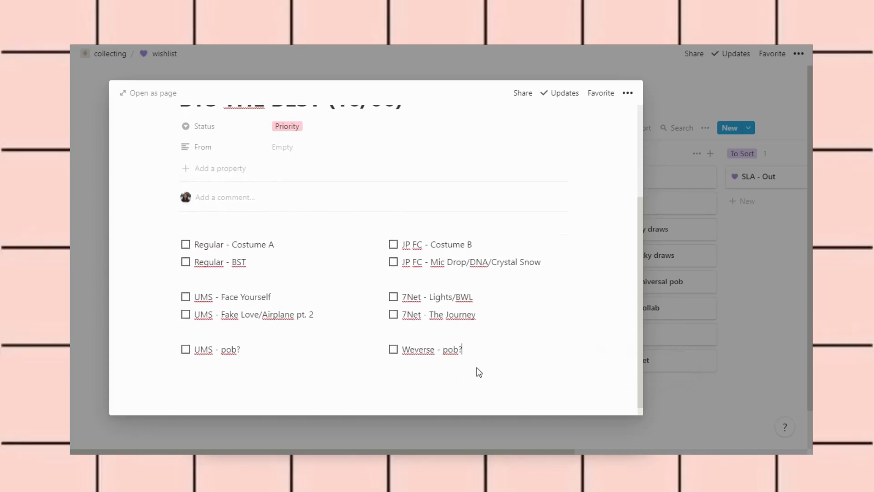
scroll(479, 372, up, 1)
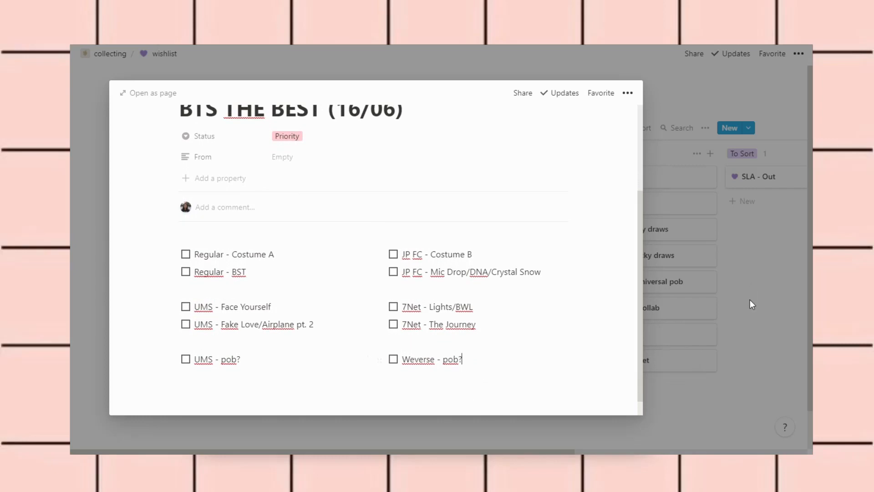
Close the BTS THE BEST page and open the second group's blue-heart wishlist from collecting
click(782, 265)
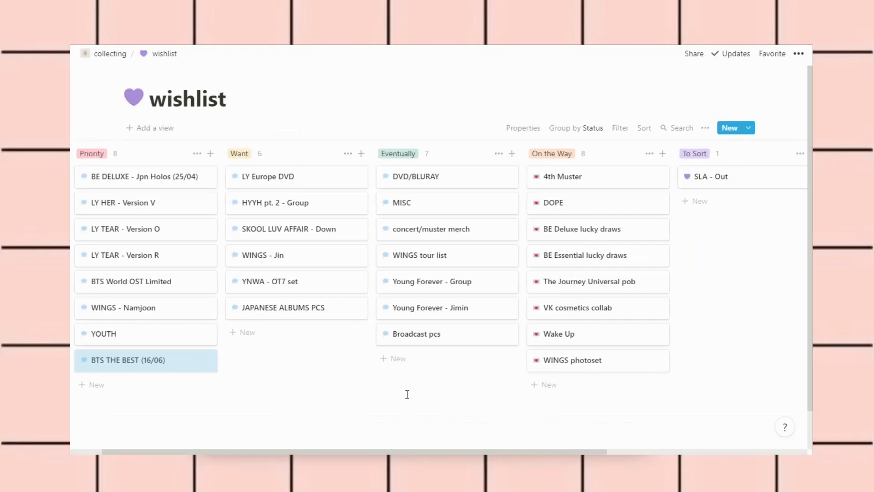
scroll(407, 394, left, 2)
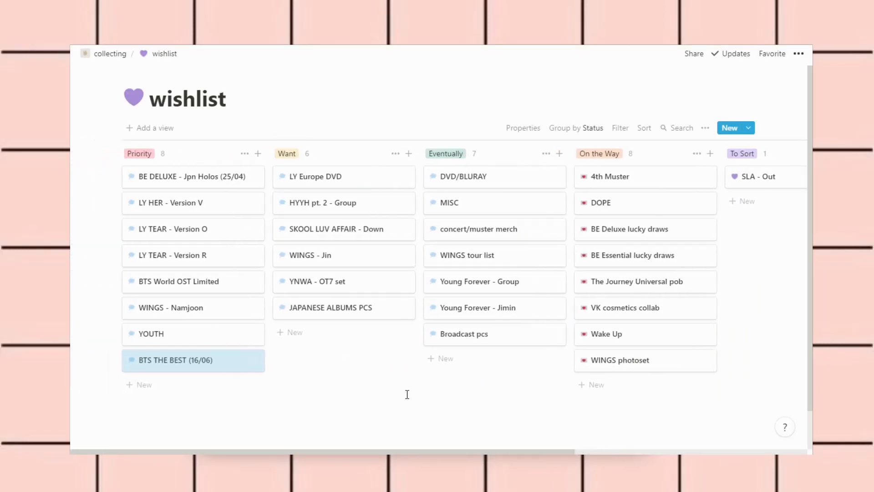
scroll(407, 394, right, 3)
scroll(407, 395, left, 3)
scroll(407, 394, right, 5)
scroll(407, 394, left, 5)
click(112, 56)
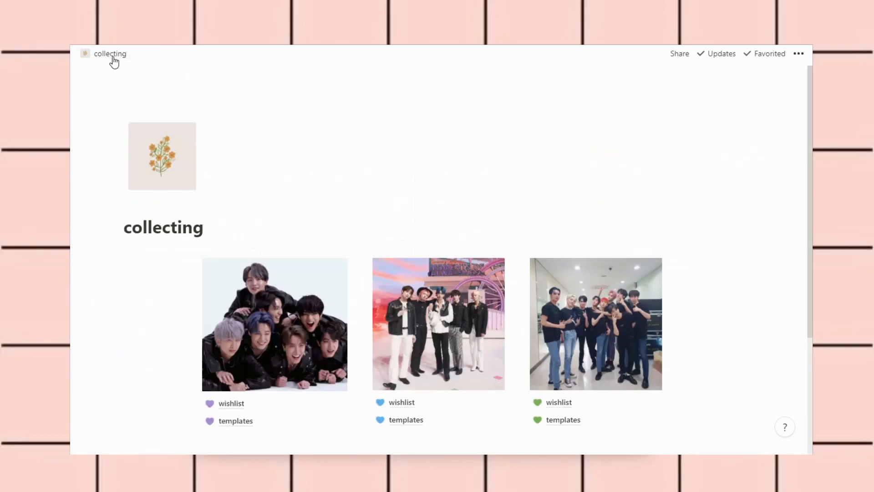
scroll(279, 233, down, 2)
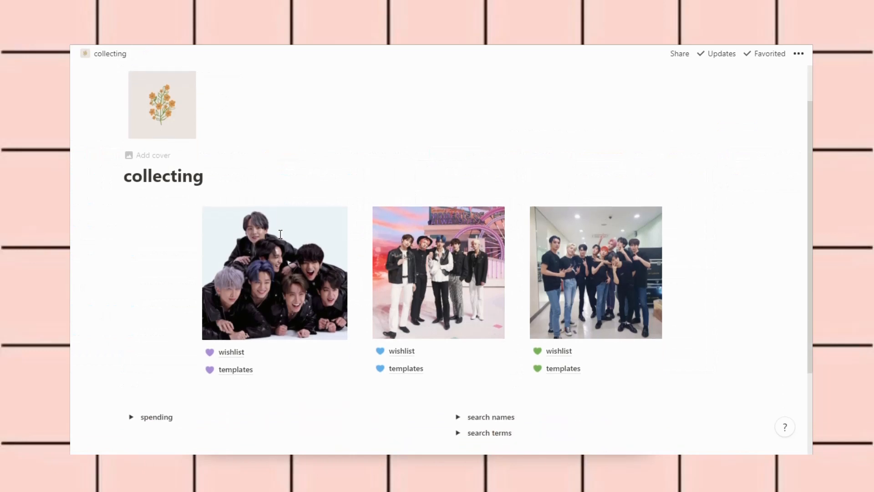
click(425, 357)
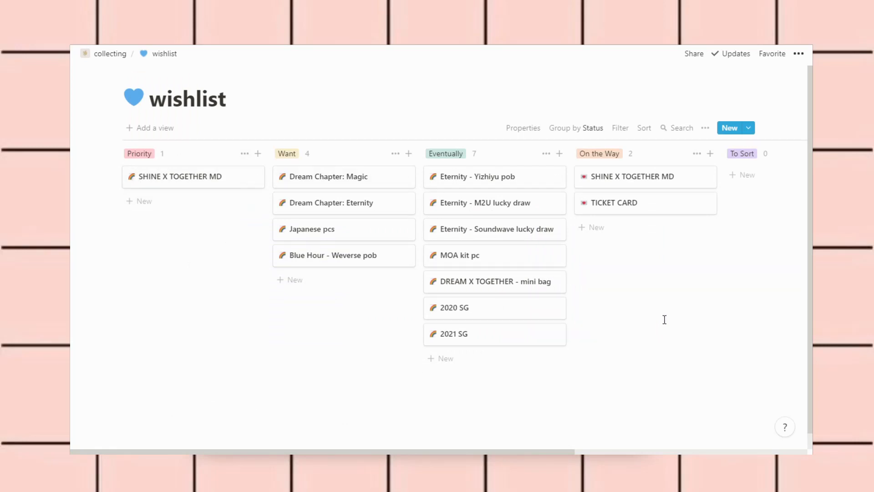
Preview the TICKET CARD and On the Way SHINE X TOGETHER MD cards, then close them
click(667, 202)
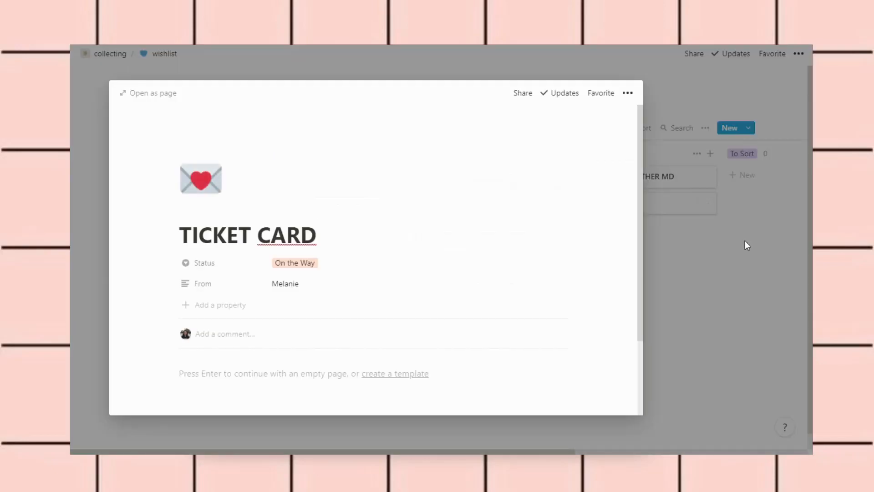
click(745, 241)
click(619, 179)
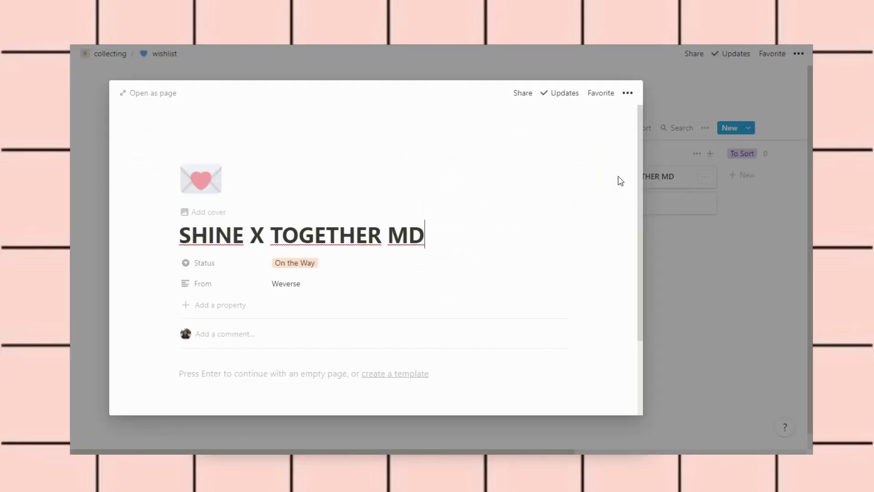
click(651, 281)
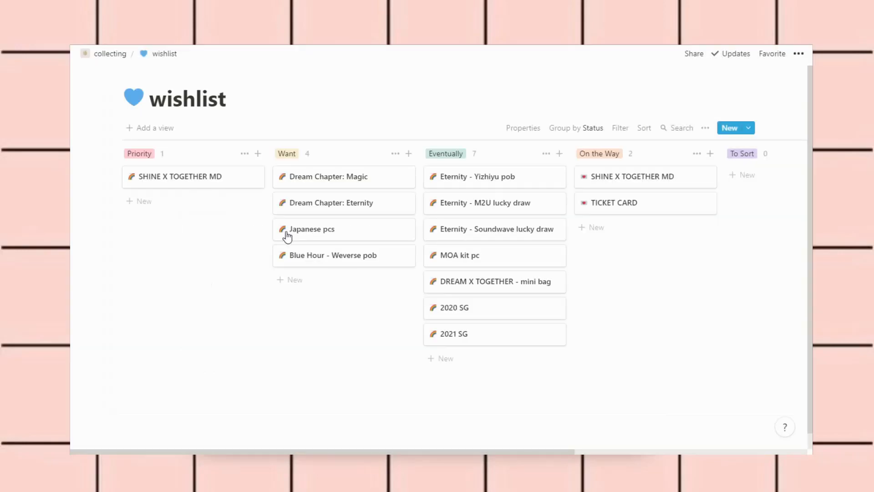
On the Priority SHINE X TOGETHER MD page, change 'Yeonjun WOW pc' to 'Yeonjun WOWOW pc'
click(195, 182)
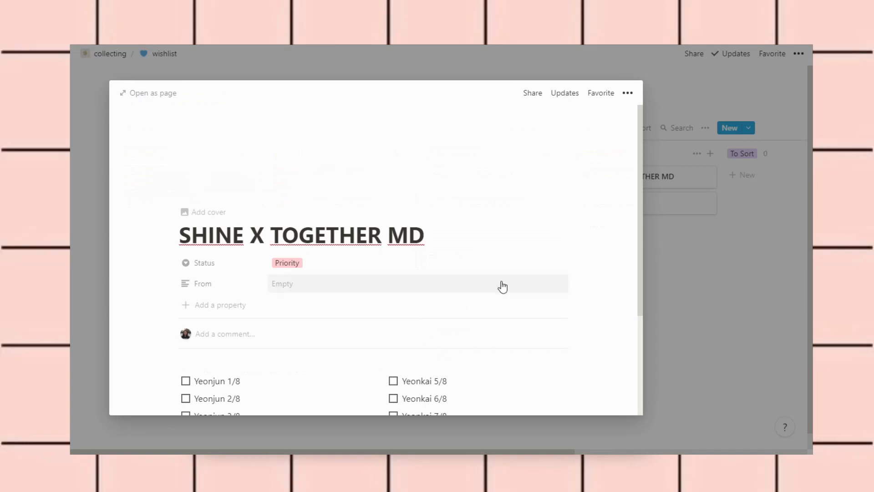
scroll(501, 283, down, 1)
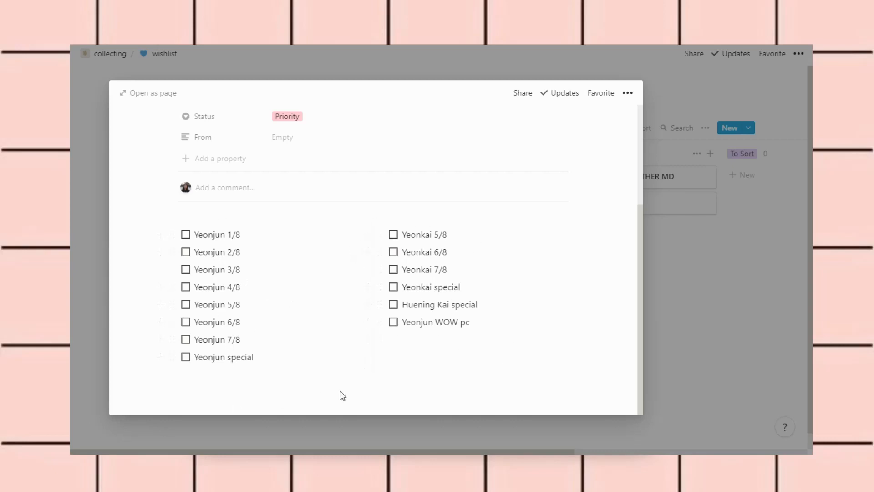
double_click(436, 332)
click(478, 332)
click(462, 328)
text(OW)
double_click(453, 325)
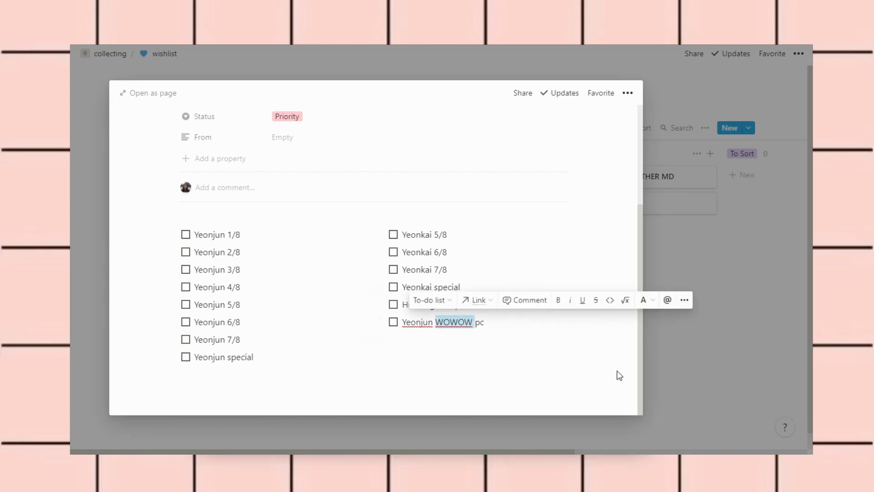
click(567, 379)
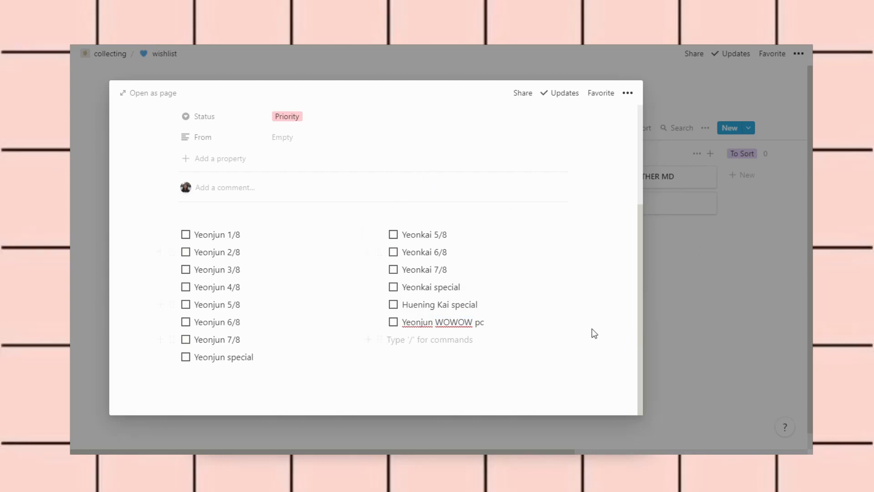
Close SHINE X TOGETHER MD and delete the note pad item from the Dream Chapter: Magic page
click(718, 310)
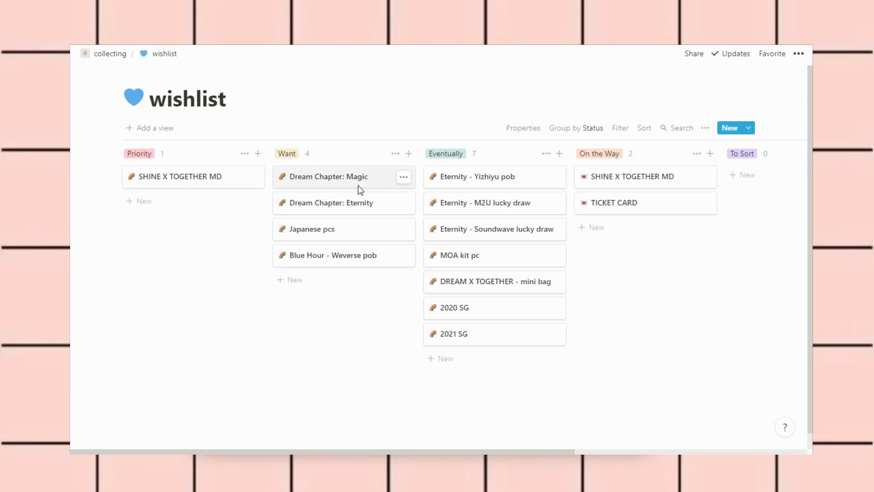
click(357, 185)
scroll(542, 292, down, 2)
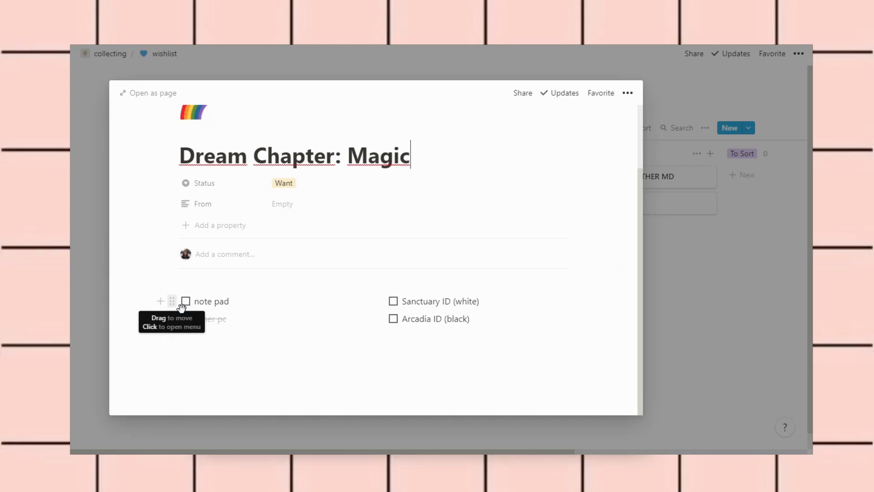
click(182, 307)
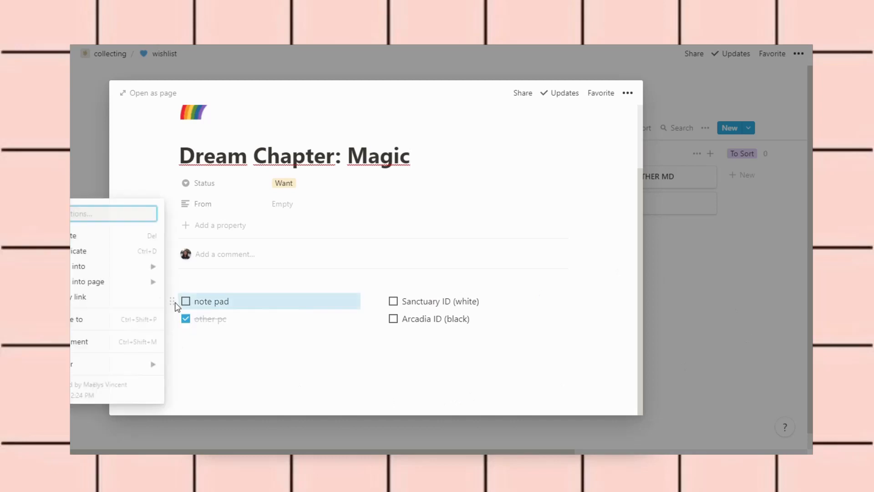
click(103, 234)
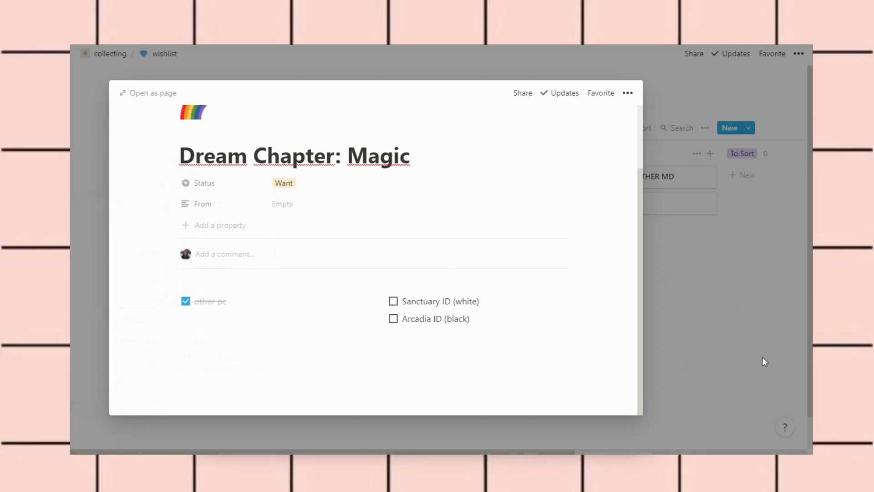
click(764, 368)
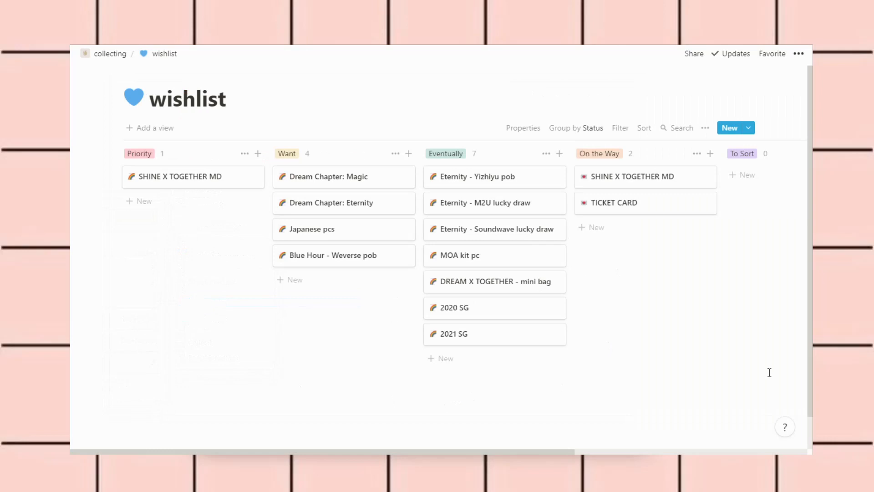
Preview the Dream Chapter: Eternity and Japanese pcs cards, then return to the board
click(359, 216)
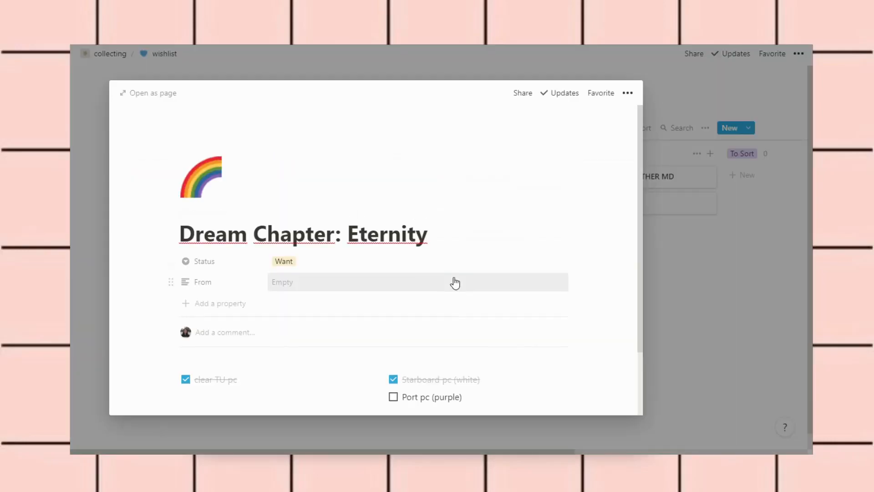
click(761, 328)
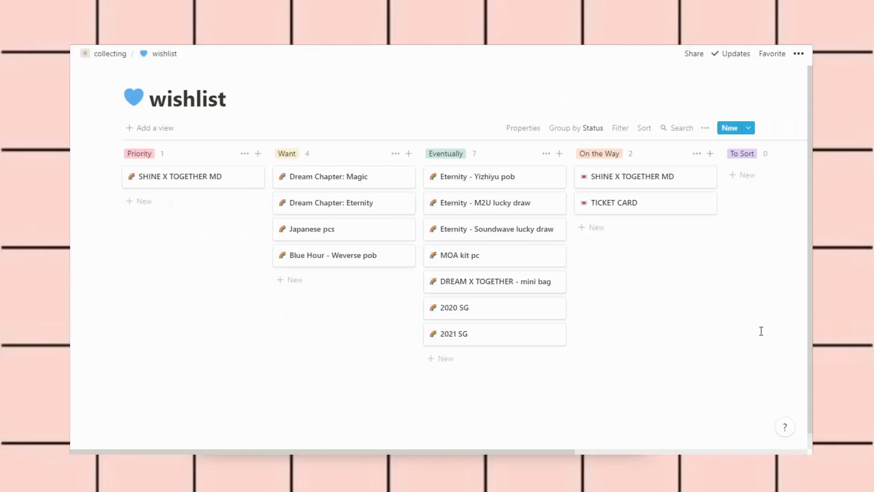
click(333, 227)
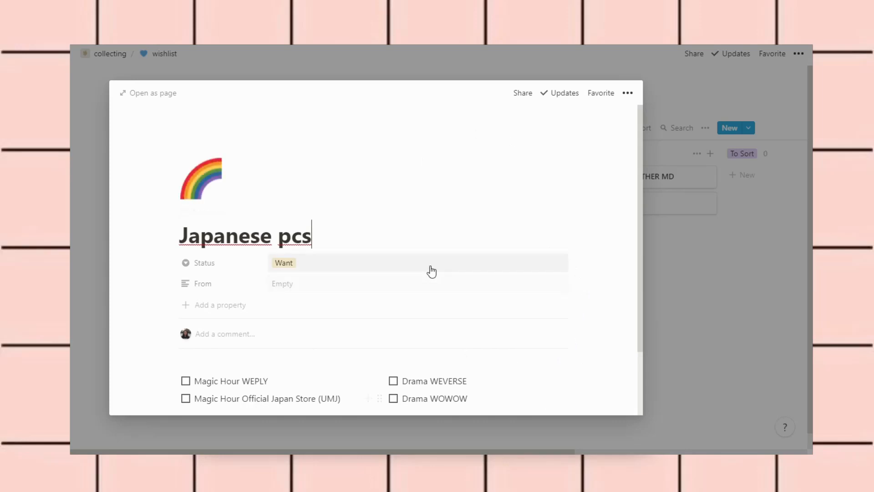
scroll(546, 344, down, 2)
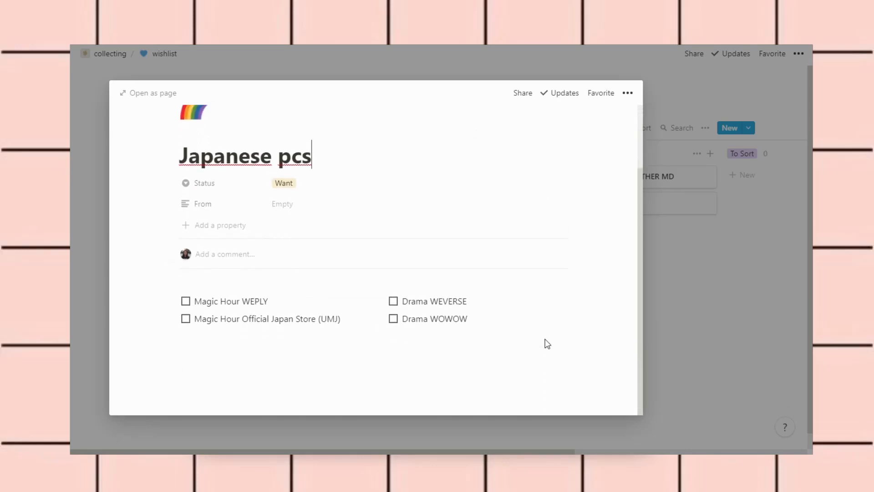
scroll(546, 344, up, 2)
click(712, 273)
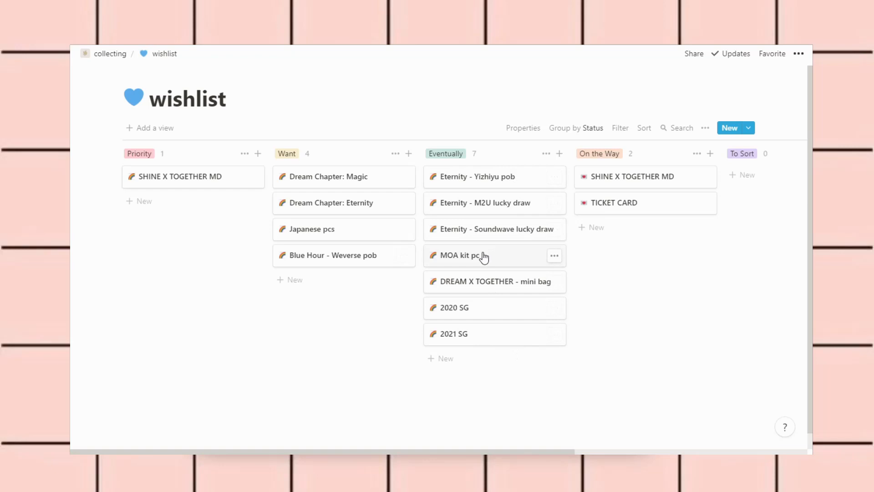
Rename the MOA kit pc card to 'MOA membership kit pc' and move it to On the Way
click(484, 257)
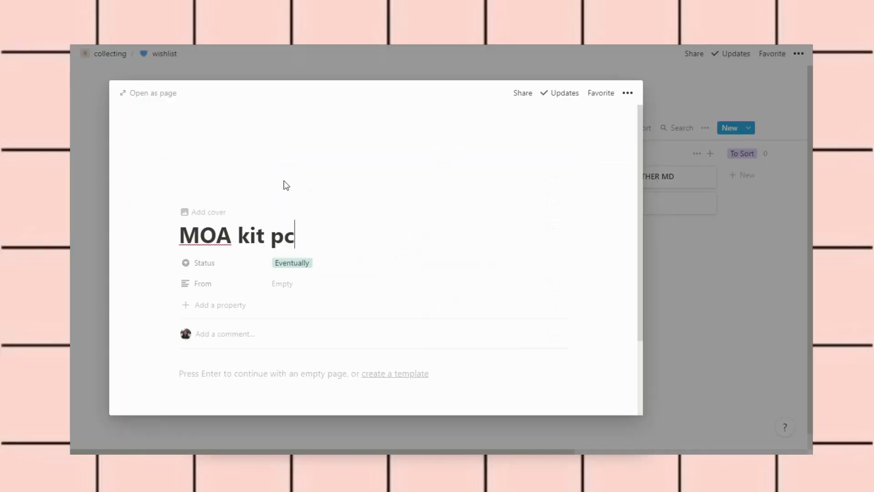
text(membership)
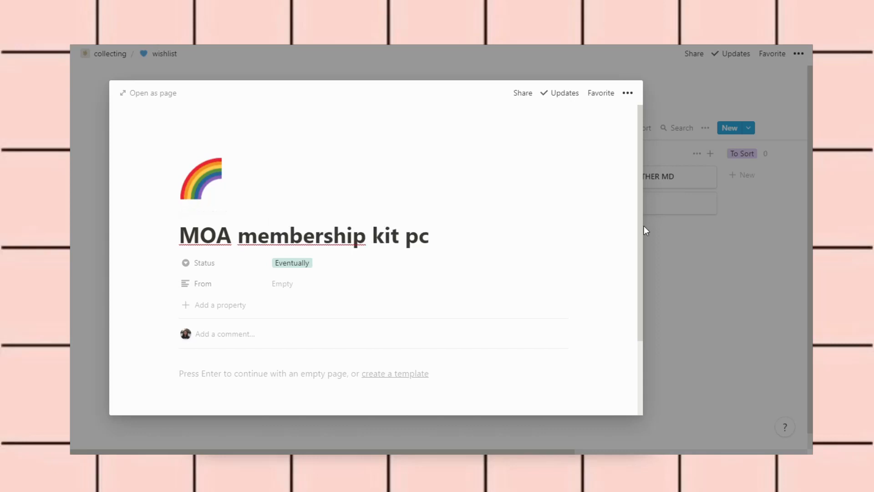
click(699, 241)
drag(480, 260, 614, 233)
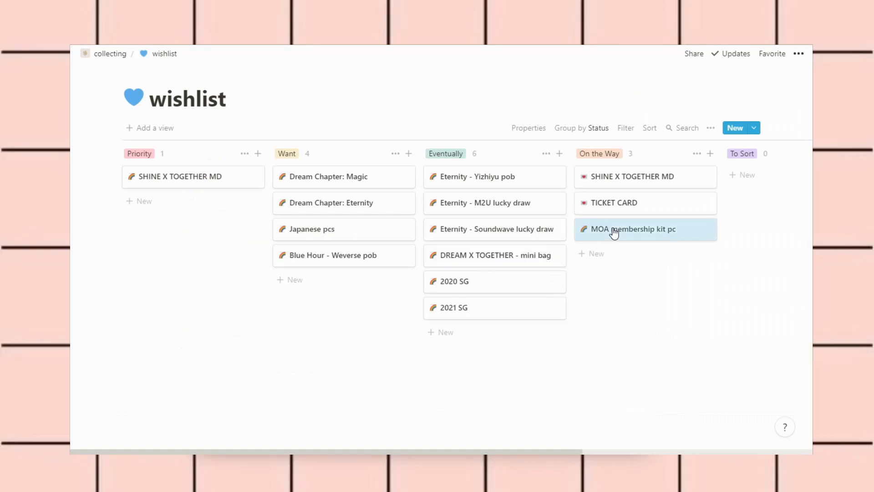
Change the MOA membership kit pc page icon from the rainbow to the 💌 love letter emoji
click(610, 229)
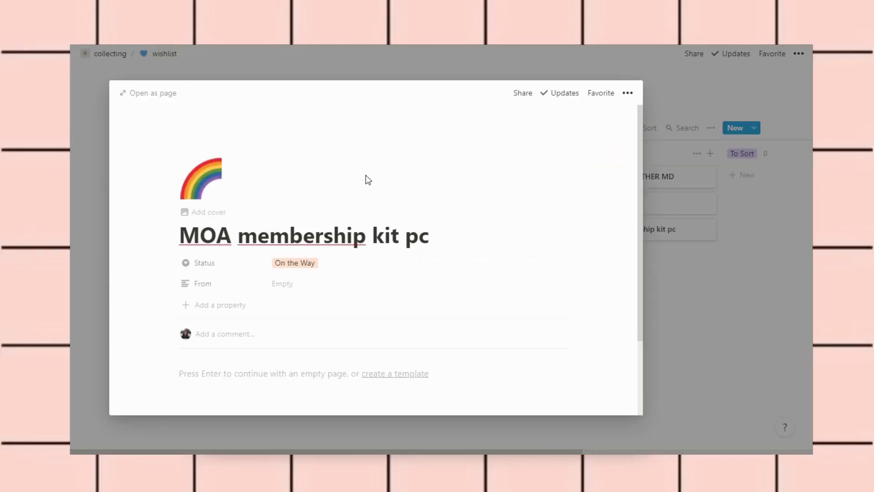
click(185, 199)
click(175, 275)
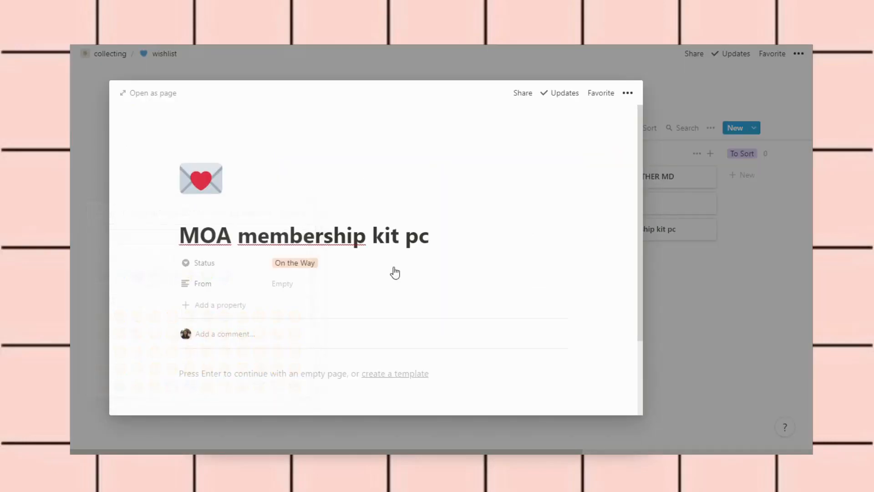
click(667, 280)
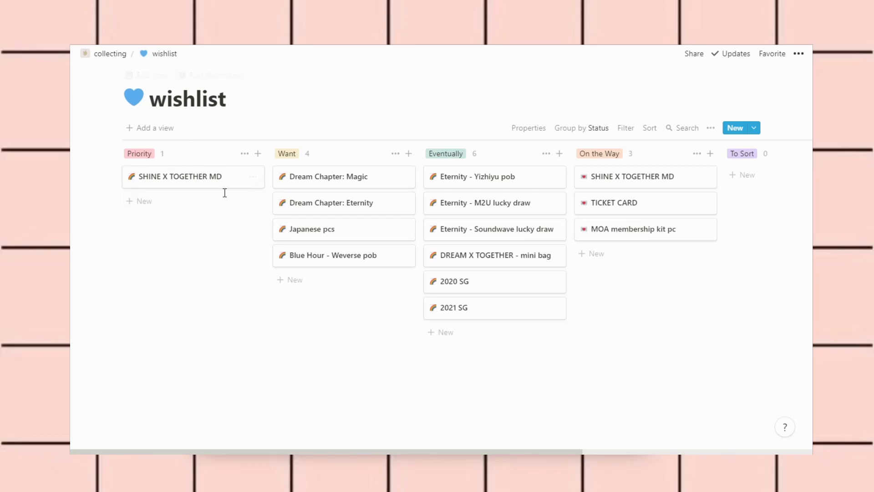
From collecting, open the third group's green-heart wishlist and preview the Positive Yuto/Yanan card
click(124, 55)
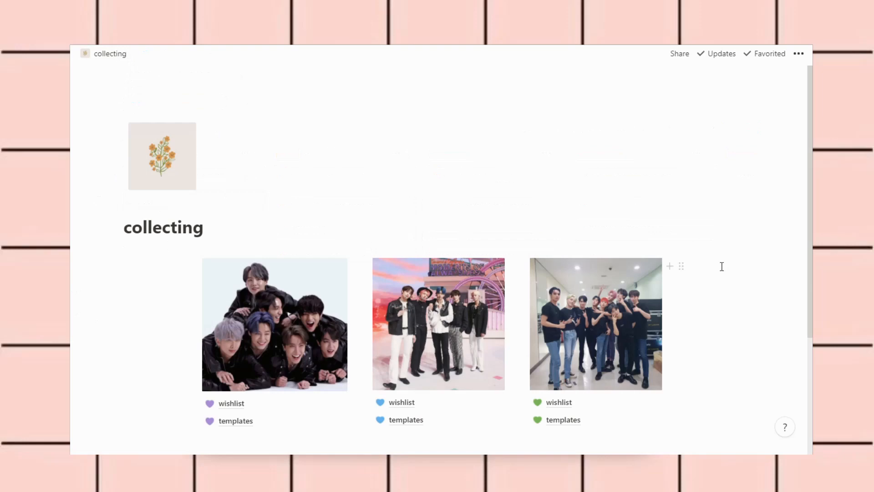
scroll(722, 266, down, 2)
click(578, 299)
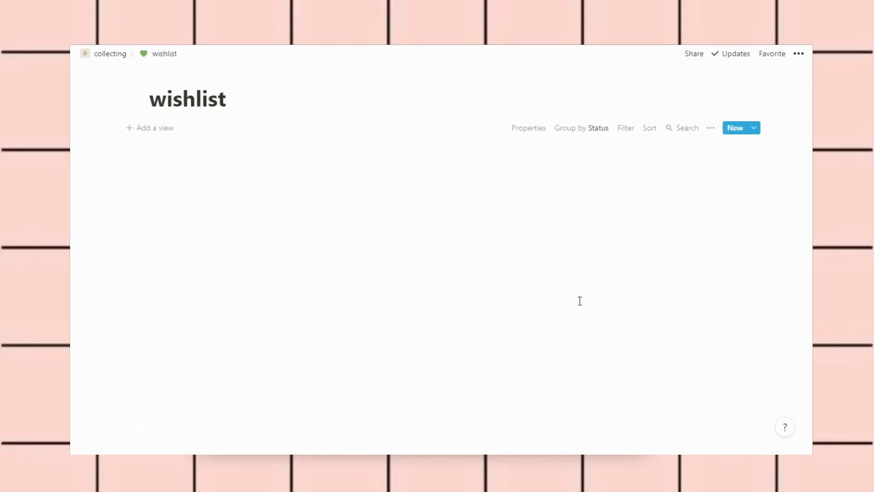
scroll(496, 313, down, 1)
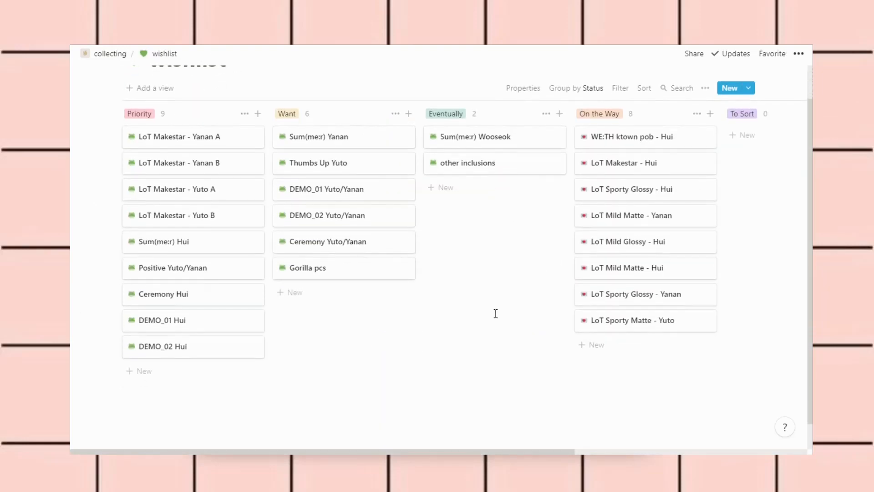
scroll(496, 314, up, 1)
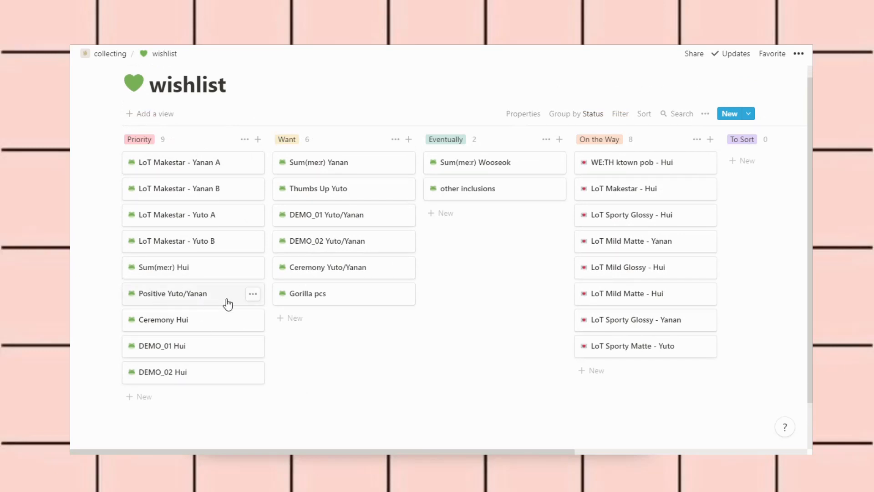
click(193, 297)
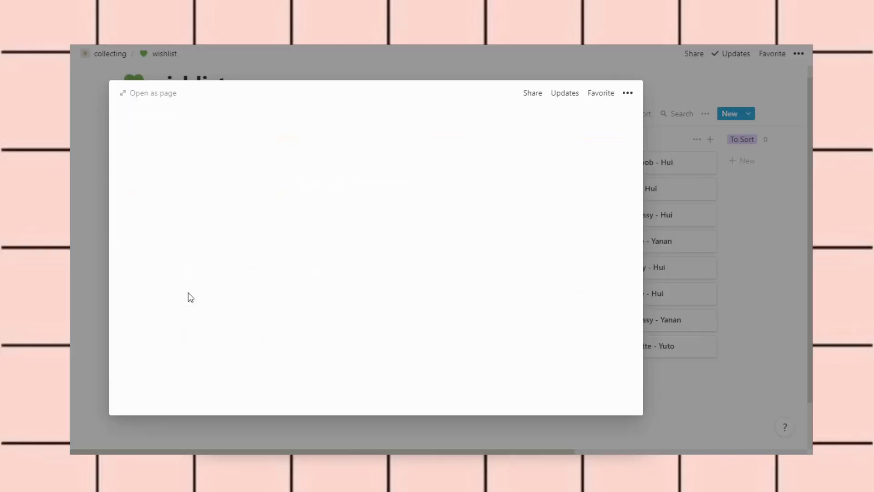
Look over the Positive Yuto/Yanan checklist, then close its preview
scroll(457, 322, down, 2)
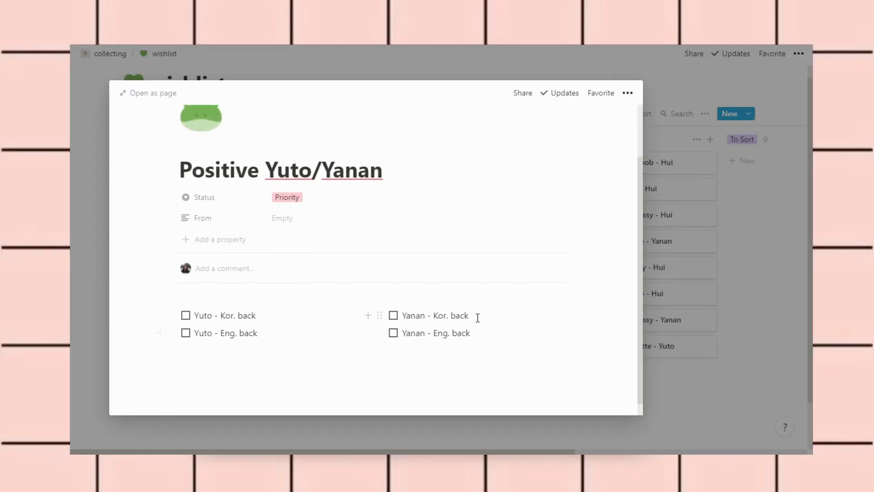
click(701, 254)
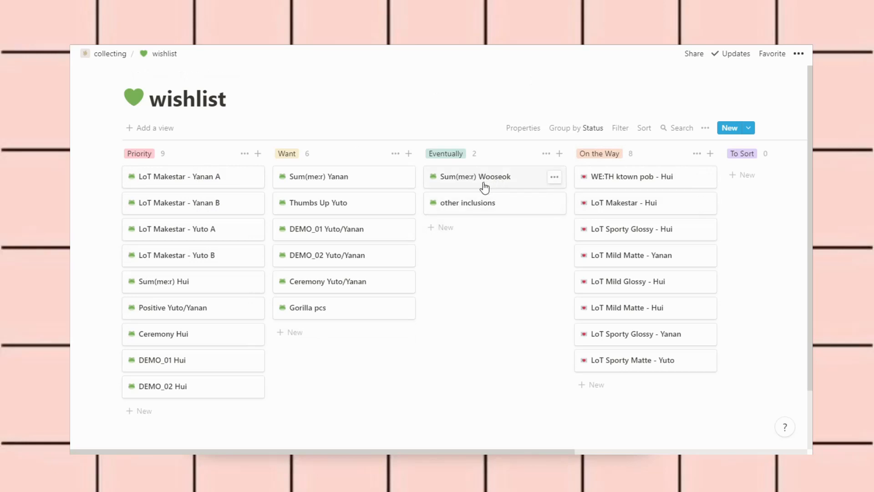
click(512, 213)
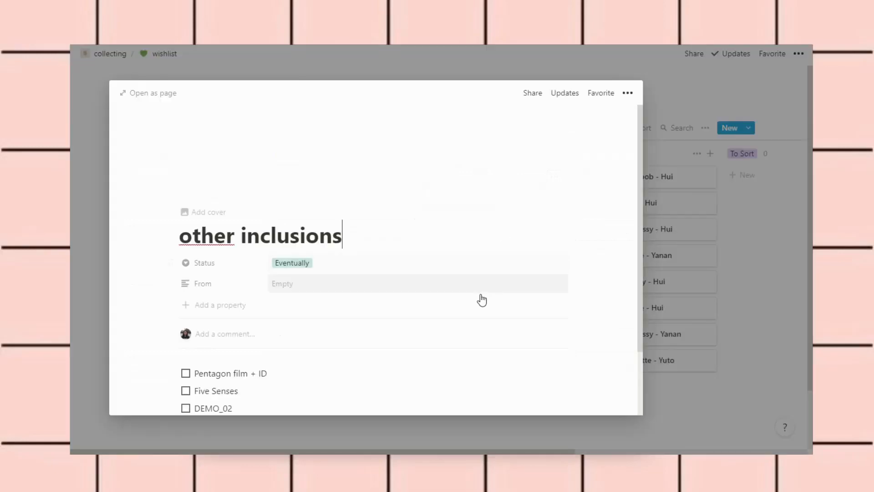
key(Escape)
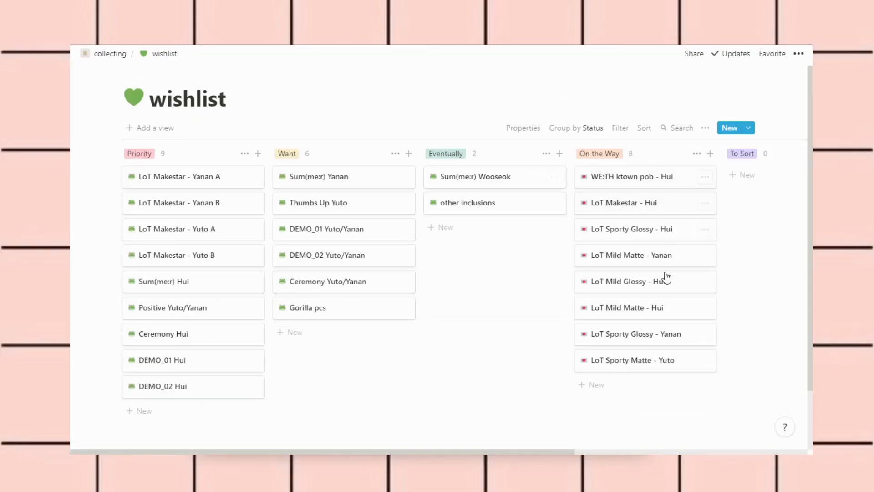
click(670, 202)
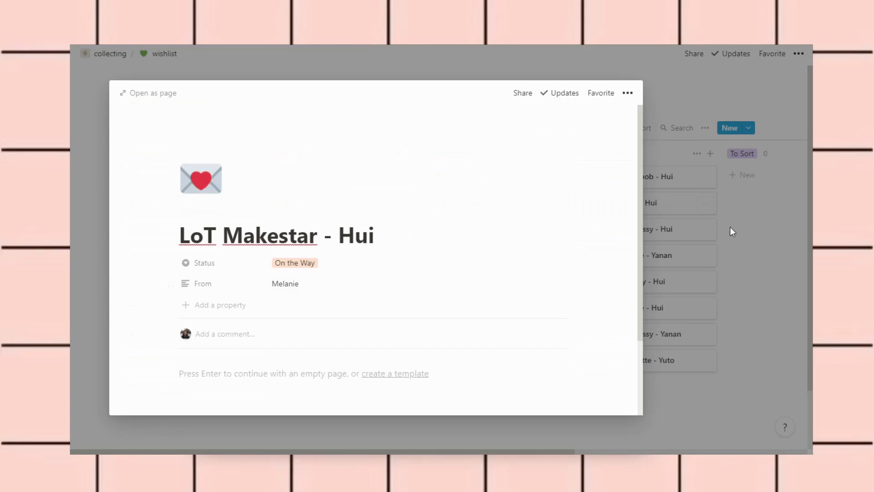
click(731, 226)
click(642, 231)
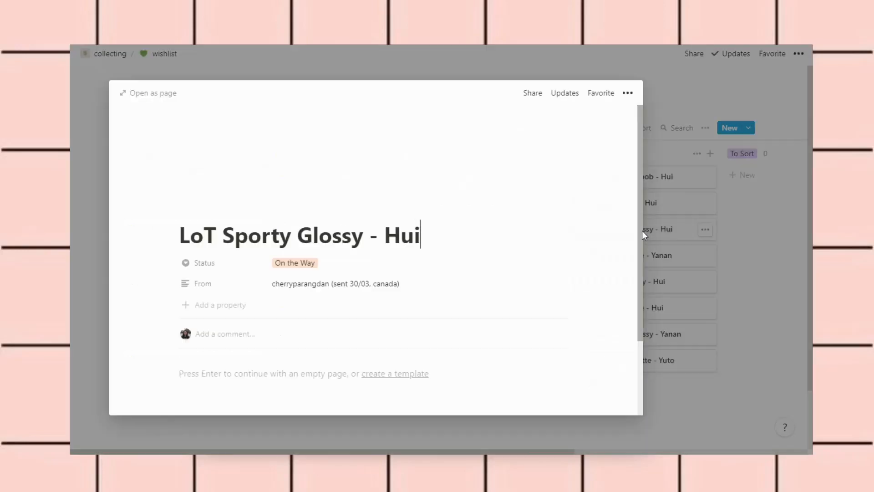
scroll(483, 252, down, 2)
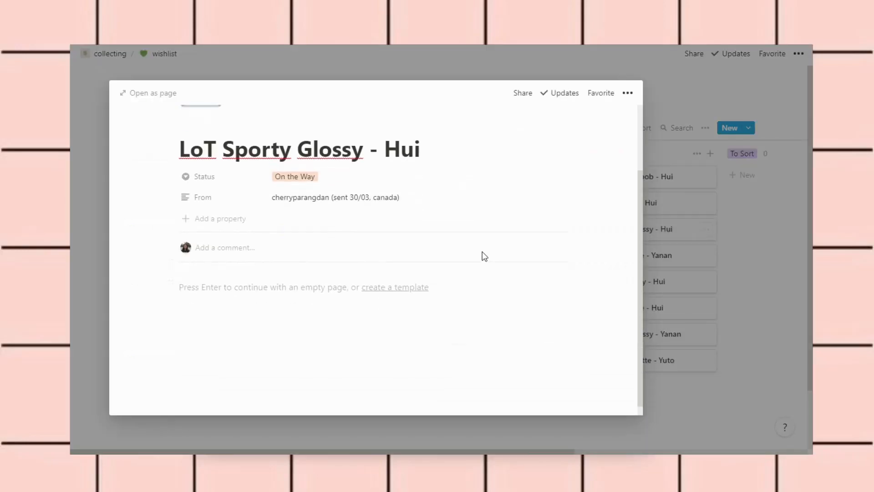
scroll(482, 251, up, 2)
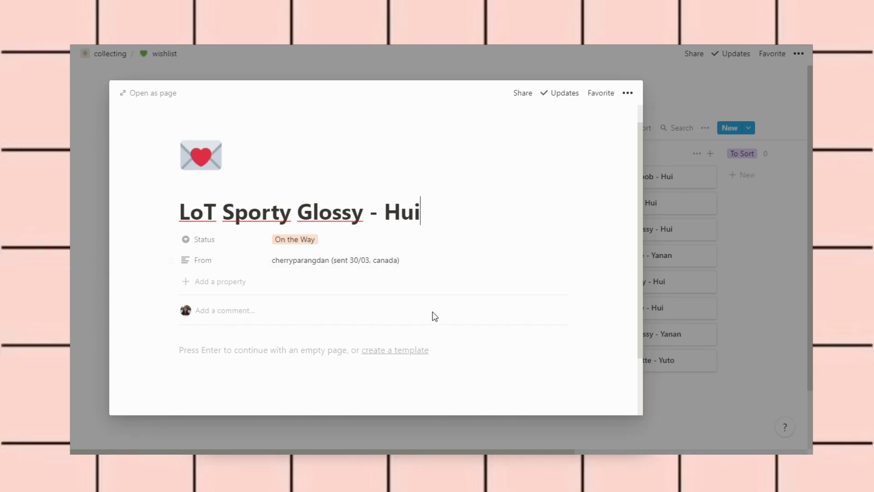
click(726, 255)
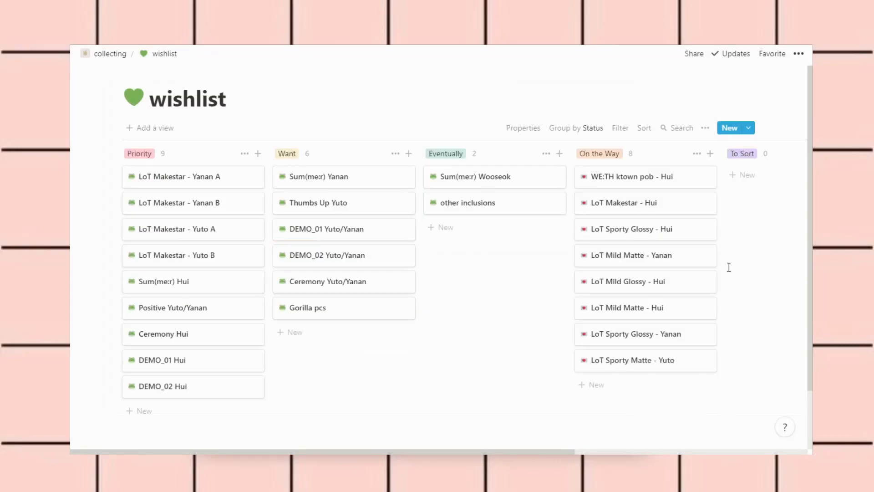
click(683, 257)
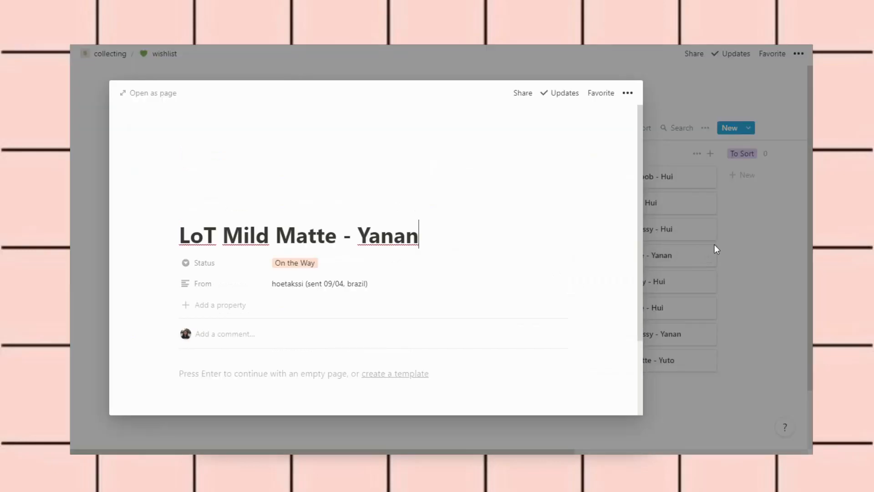
click(733, 245)
click(689, 283)
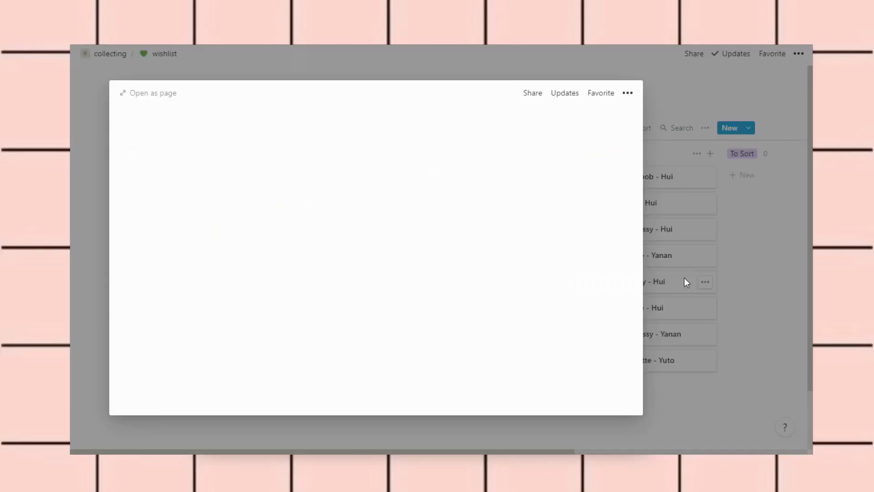
click(766, 311)
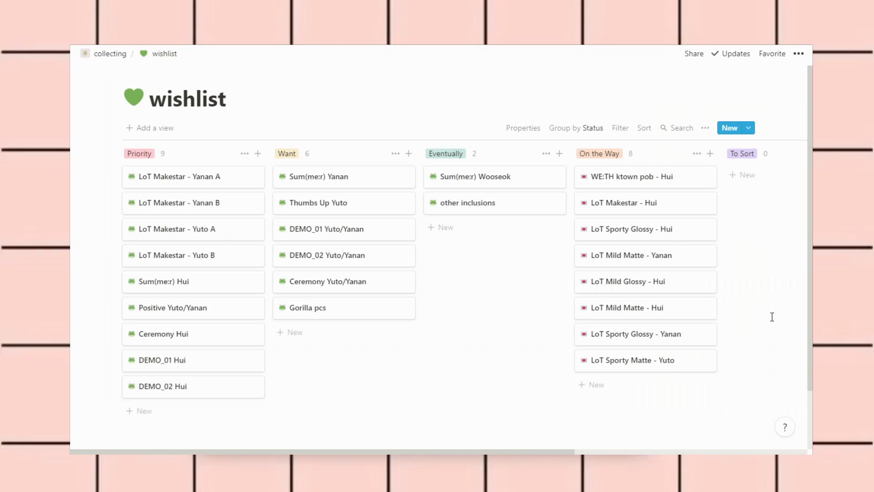
click(669, 313)
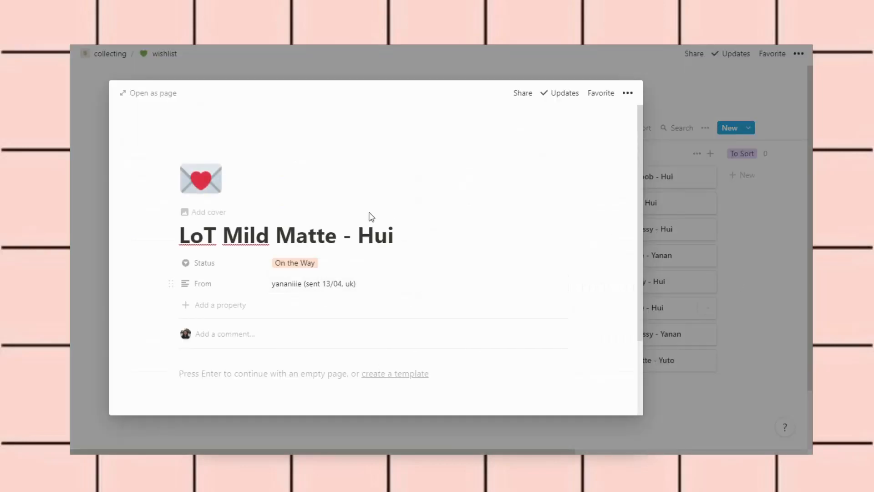
click(723, 296)
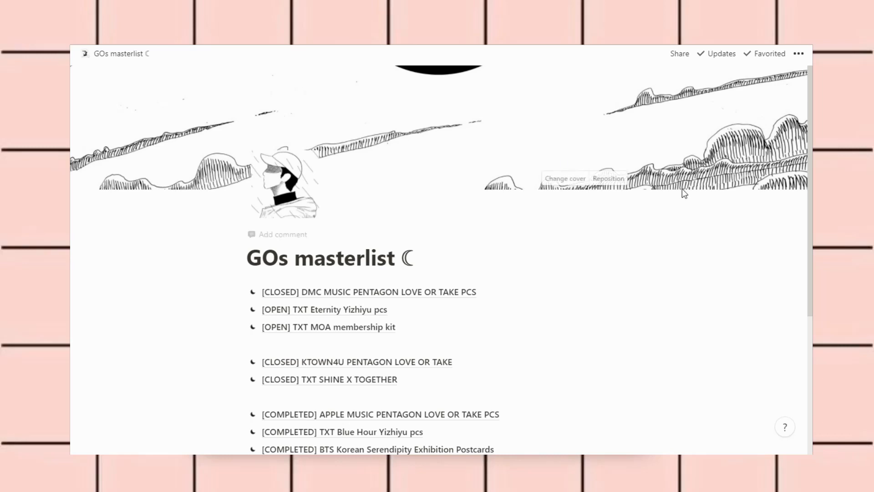
Scroll the GOs masterlist and open the [COMPLETED] APPLE MUSIC PENTAGON LOVE OR TAKE PCS page
scroll(749, 296, down, 2)
scroll(749, 295, down, 2)
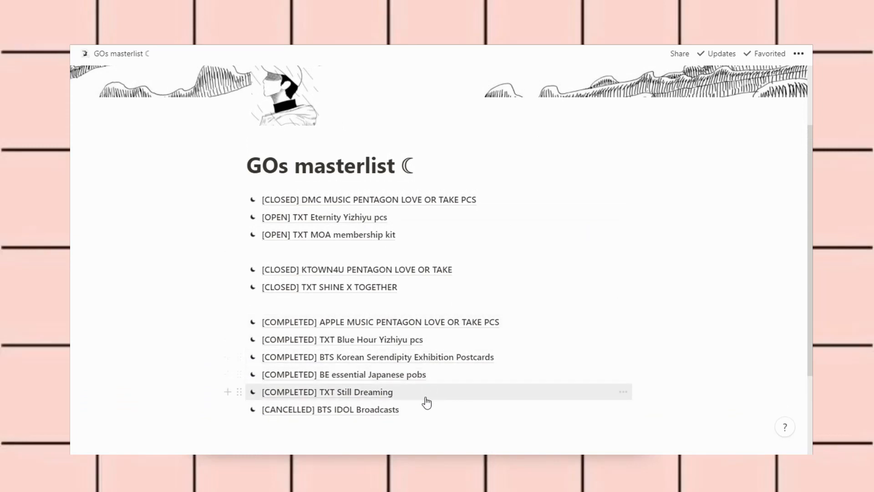
click(513, 323)
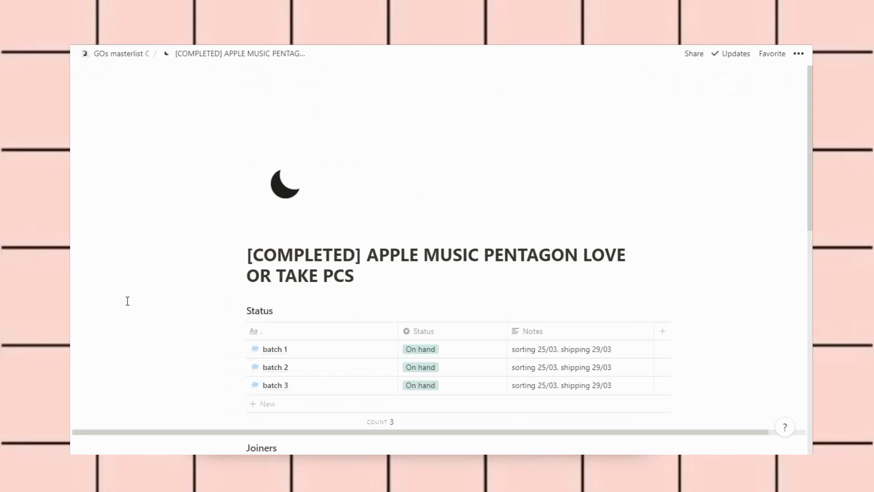
Tick the five remaining unchecked Shipping boxes across batches 1, 2 and 3 of the Joiners table
scroll(135, 337, down, 4)
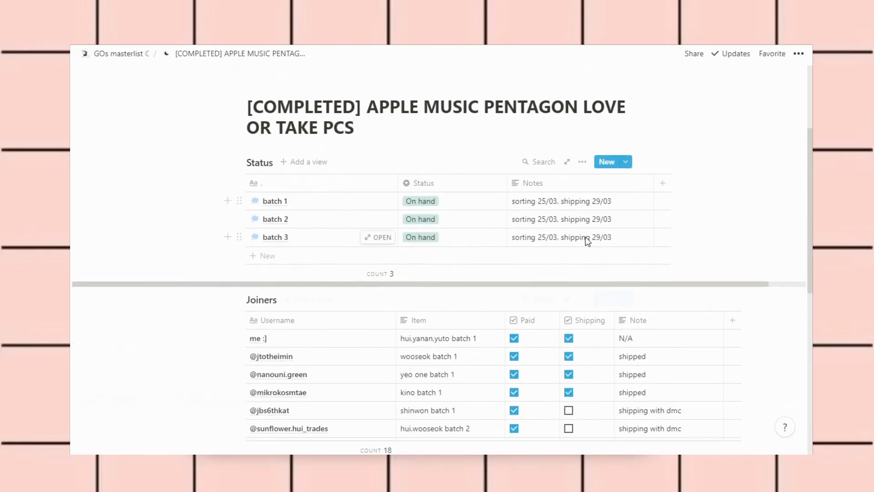
scroll(173, 355, down, 3)
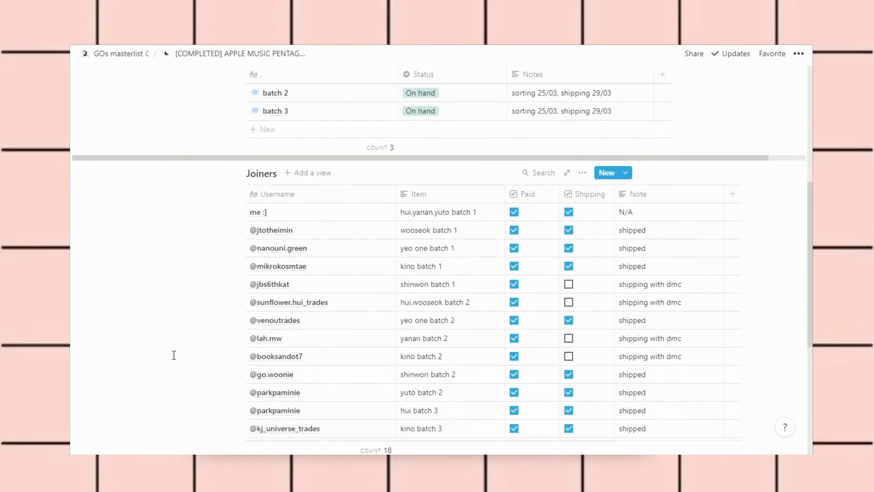
scroll(173, 355, down, 3)
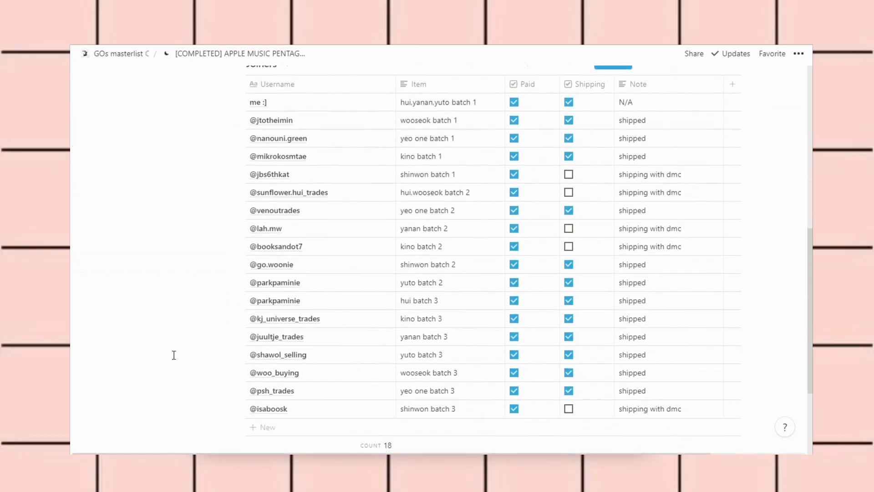
click(568, 173)
click(568, 191)
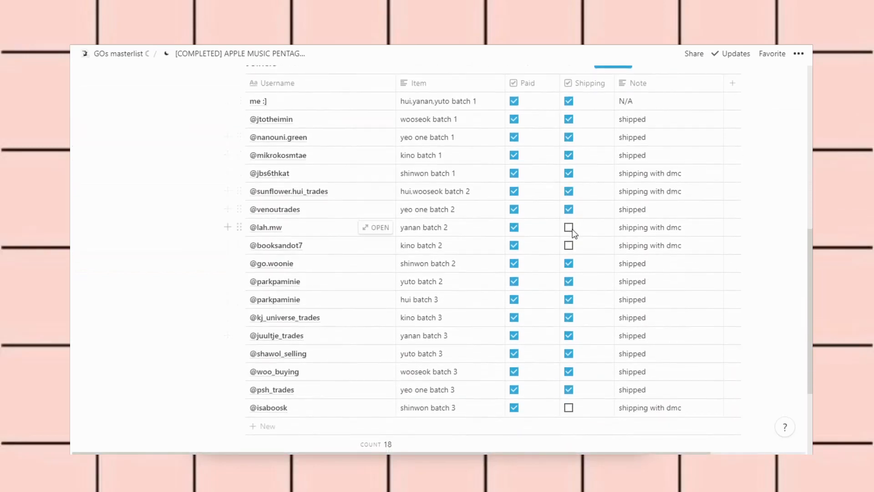
click(569, 227)
click(569, 246)
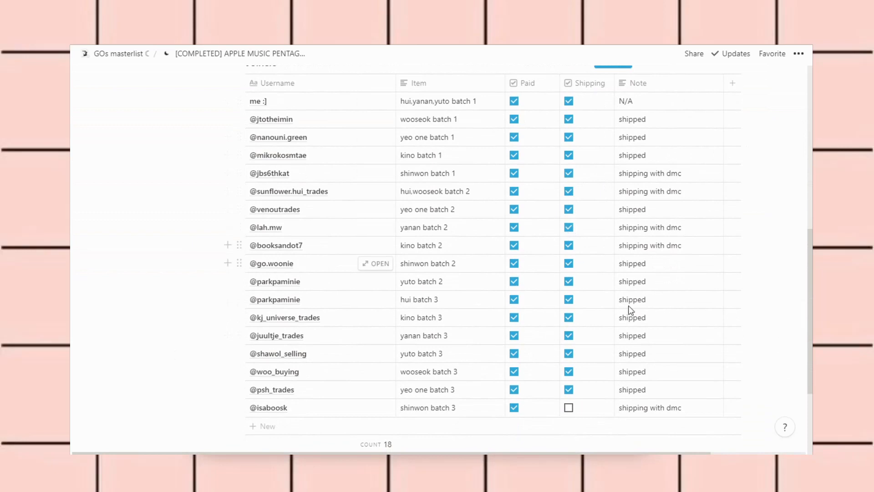
scroll(630, 310, down, 2)
click(569, 326)
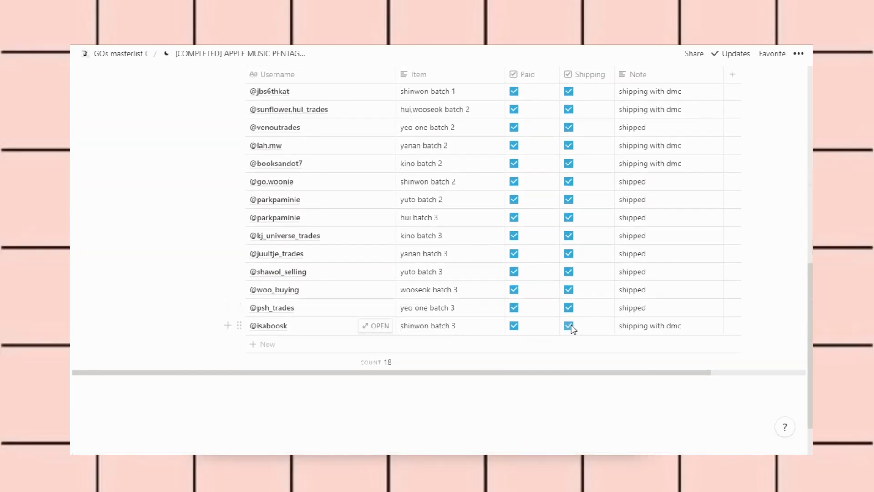
scroll(540, 420, up, 8)
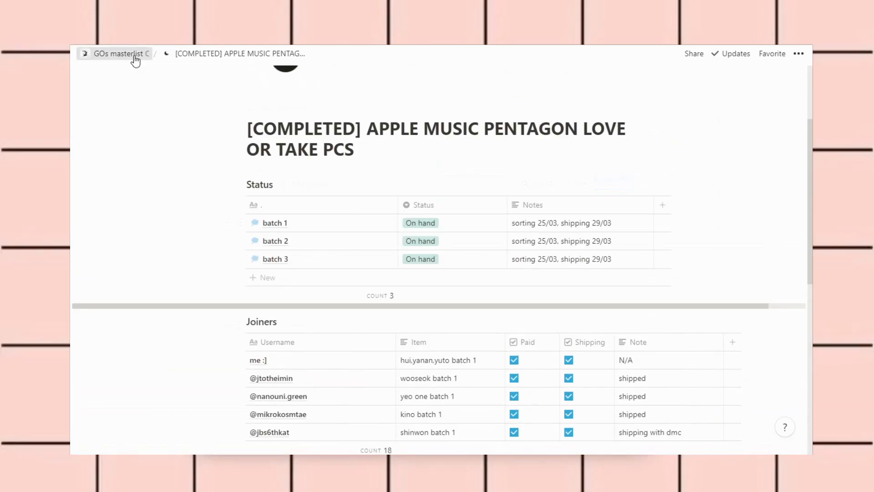
Return to the GOs masterlist and open the [CLOSED] KTOWN4U PENTAGON LOVE OR TAKE order page
click(136, 58)
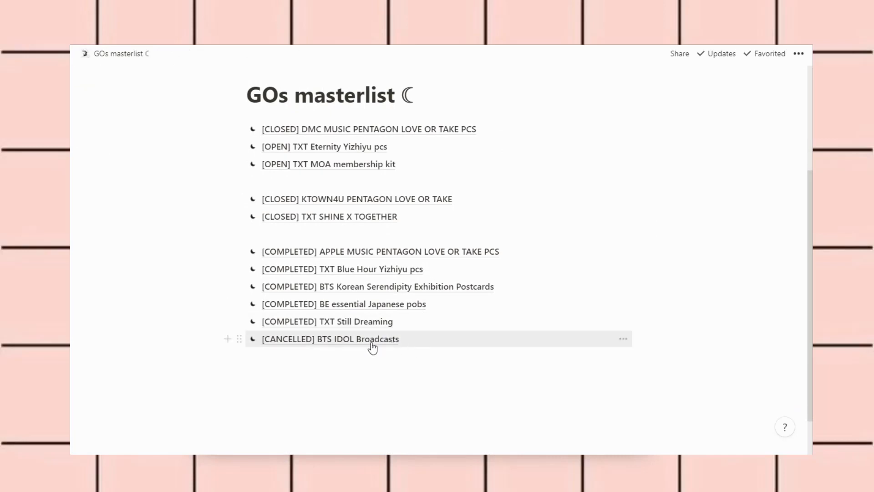
scroll(299, 370, up, 2)
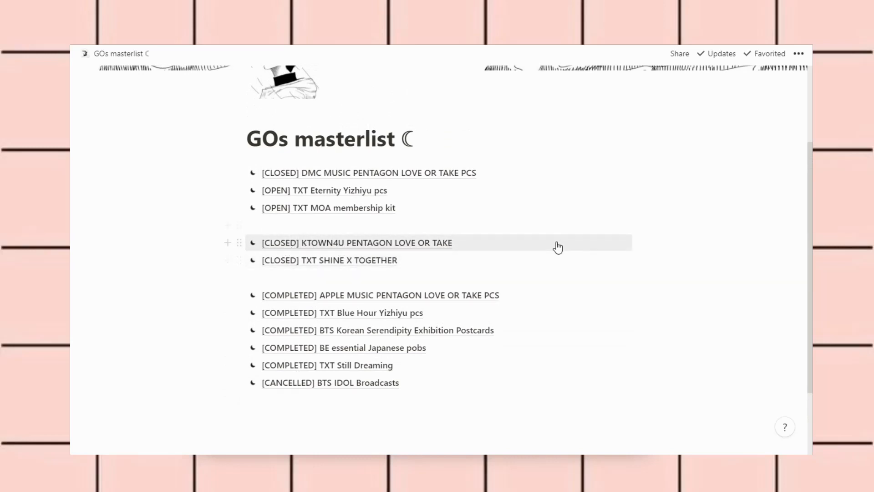
click(500, 251)
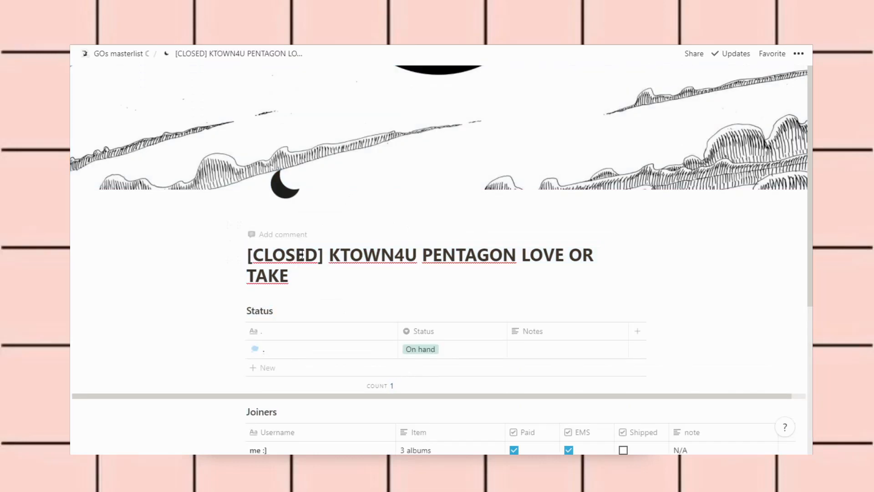
Change the KTOWN4U order title's tag from CLOSED to COMPLETED, then return to the GOs masterlist
double_click(301, 255)
text(COMPLETED)
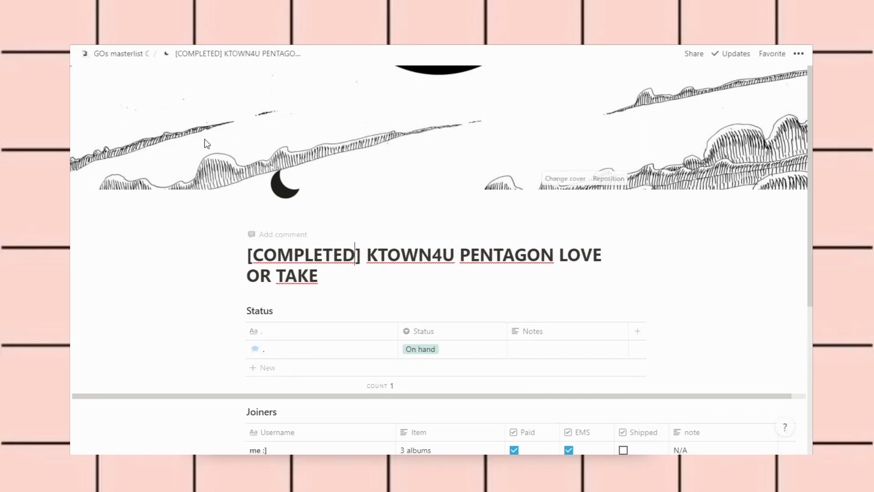
scroll(223, 242, down, 3)
scroll(220, 243, down, 1)
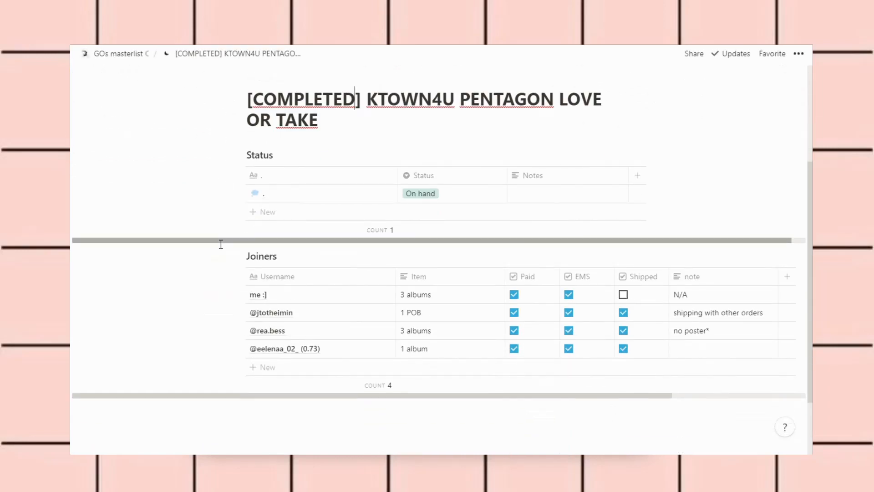
scroll(220, 244, up, 4)
click(138, 57)
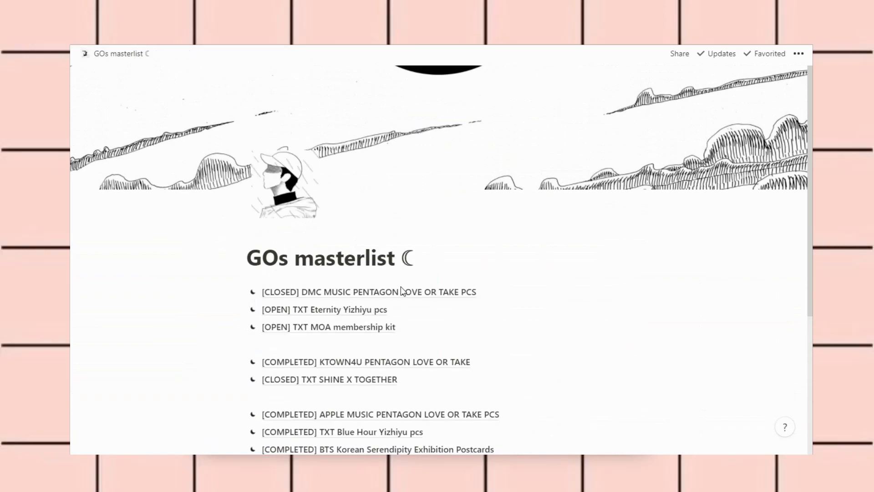
Drag the KTOWN4U and DMC MUSIC orders below SHINE X TOGETHER, then open the DMC MUSIC order
scroll(400, 286, down, 4)
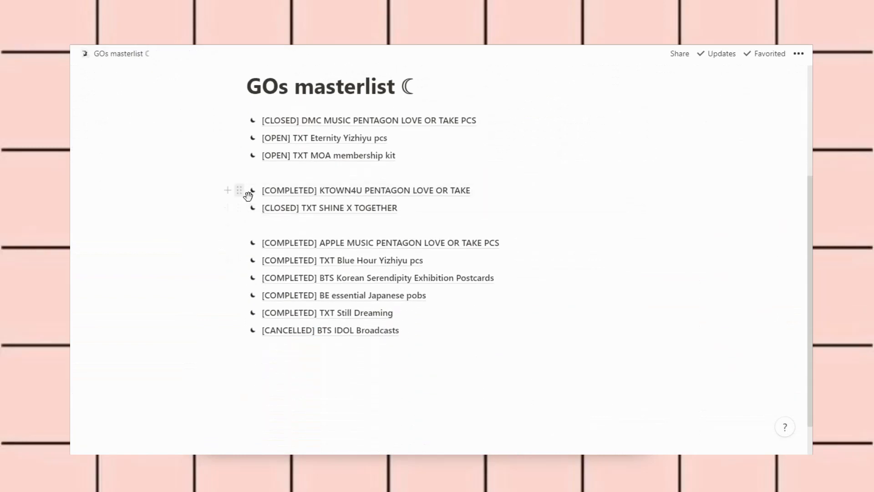
drag(246, 194, 253, 233)
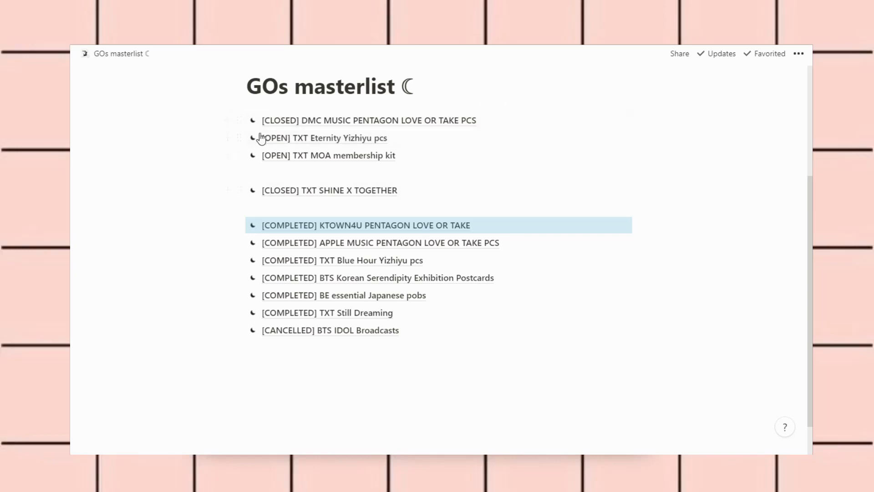
drag(246, 126, 336, 200)
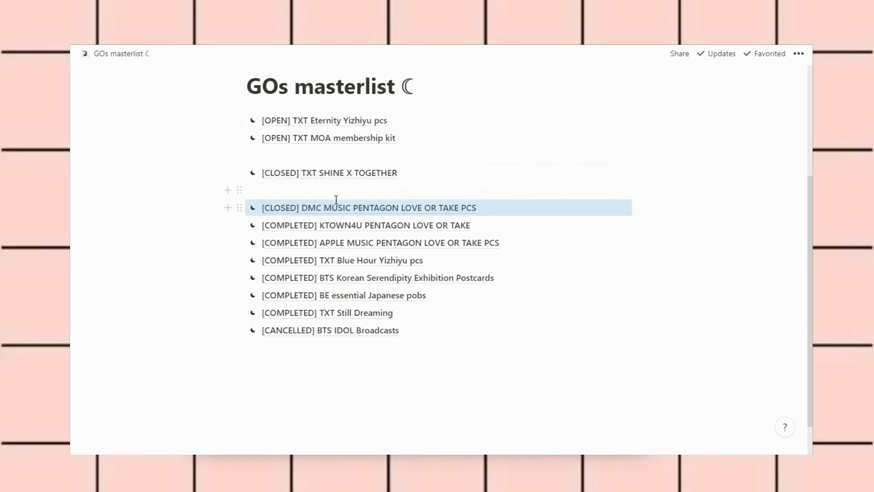
click(529, 209)
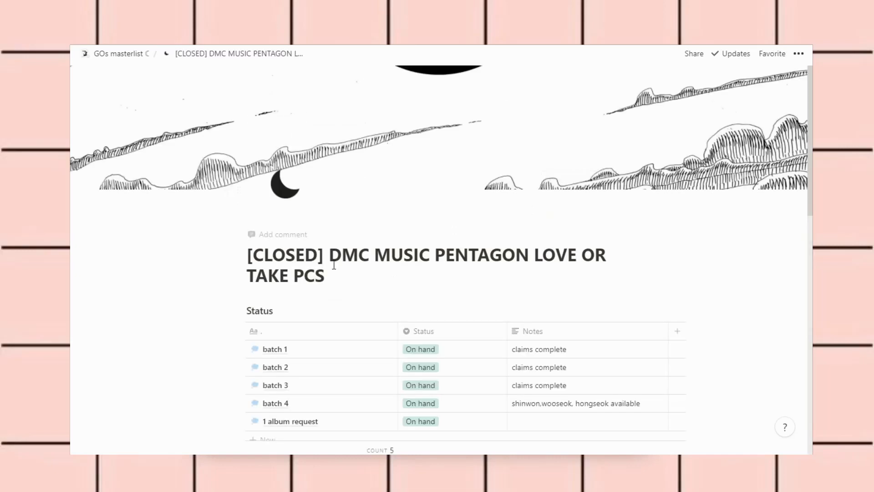
drag(319, 262, 265, 261)
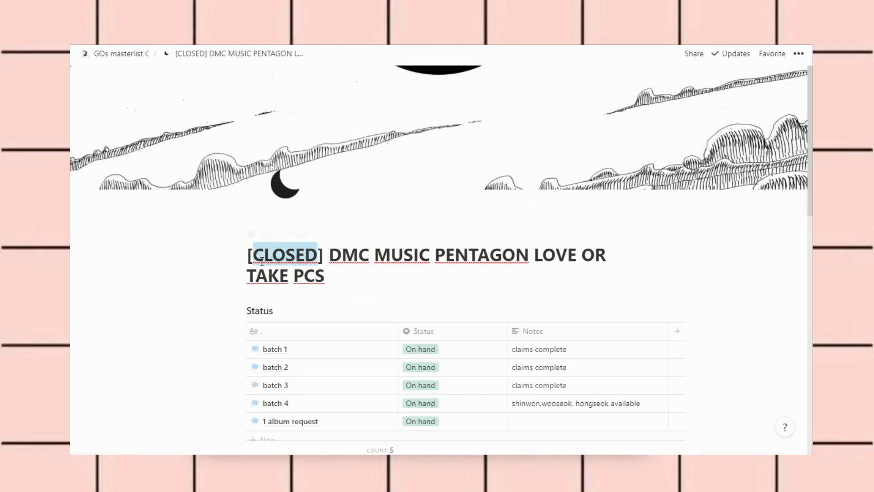
key(BackSpace)
text(OMPLETED)
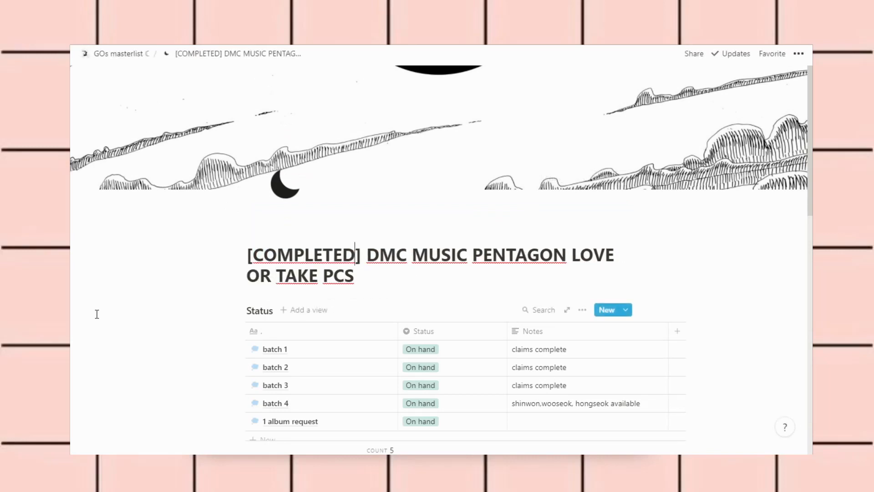
scroll(116, 295, down, 2)
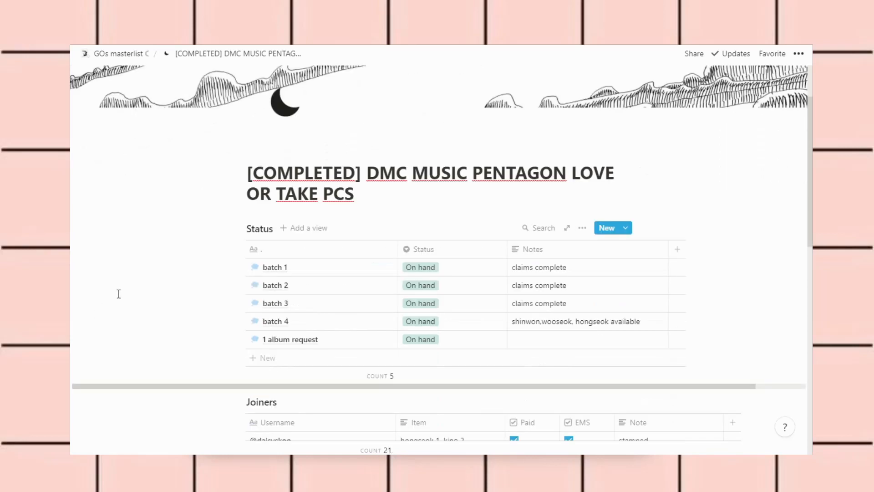
scroll(118, 293, down, 1)
scroll(119, 294, down, 1)
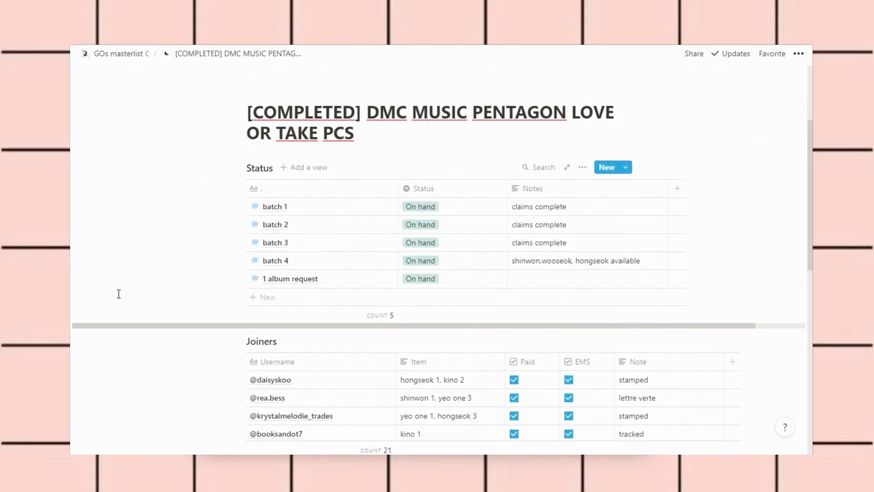
scroll(159, 227, right, 1)
scroll(160, 227, left, 1)
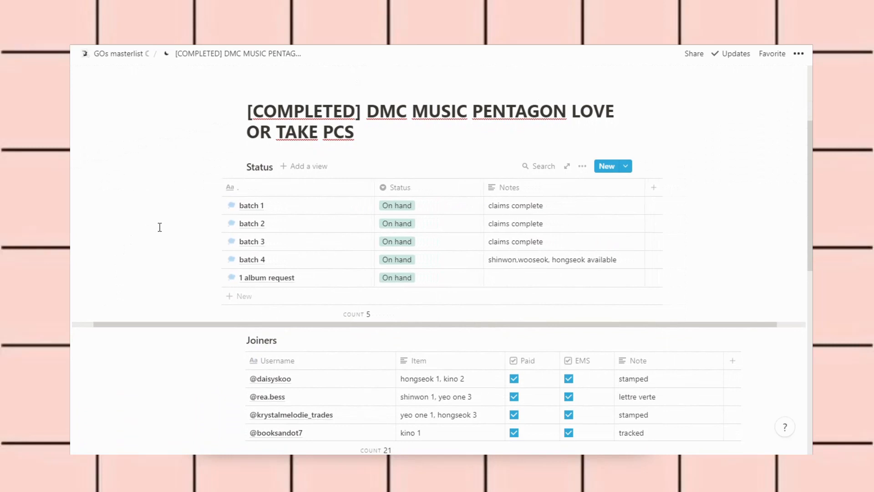
scroll(160, 227, up, 1)
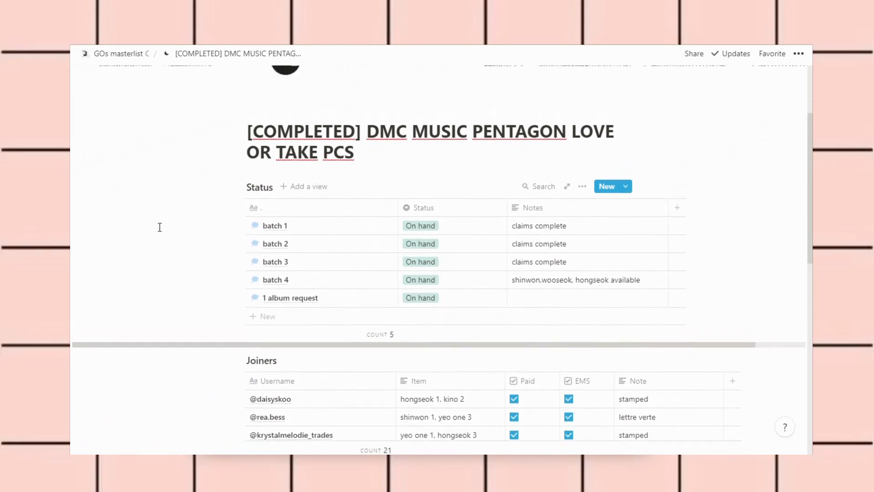
scroll(160, 227, down, 2)
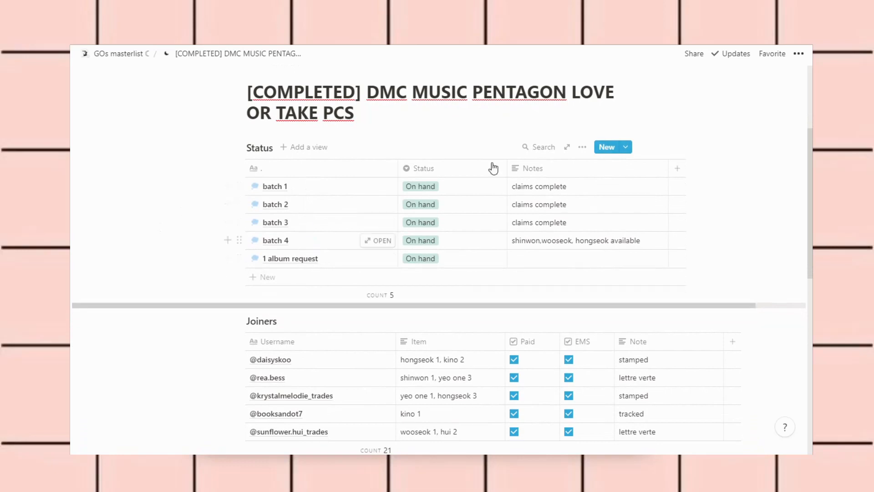
click(572, 190)
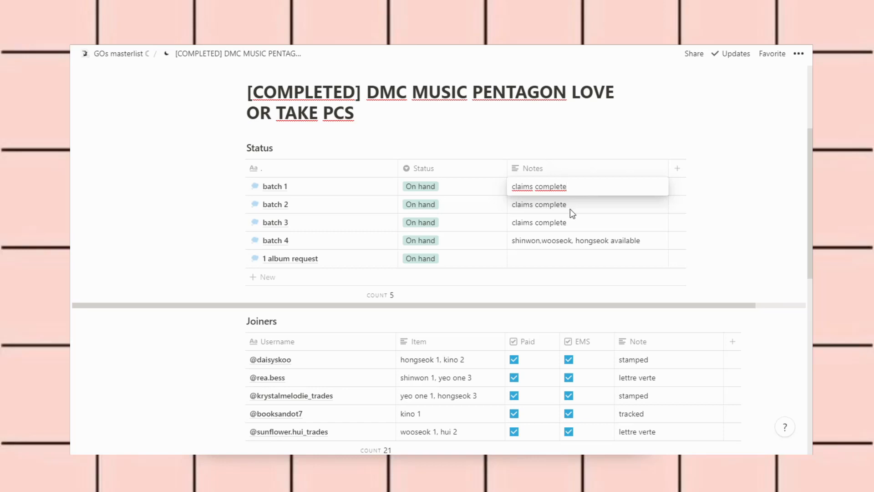
key(Escape)
click(578, 191)
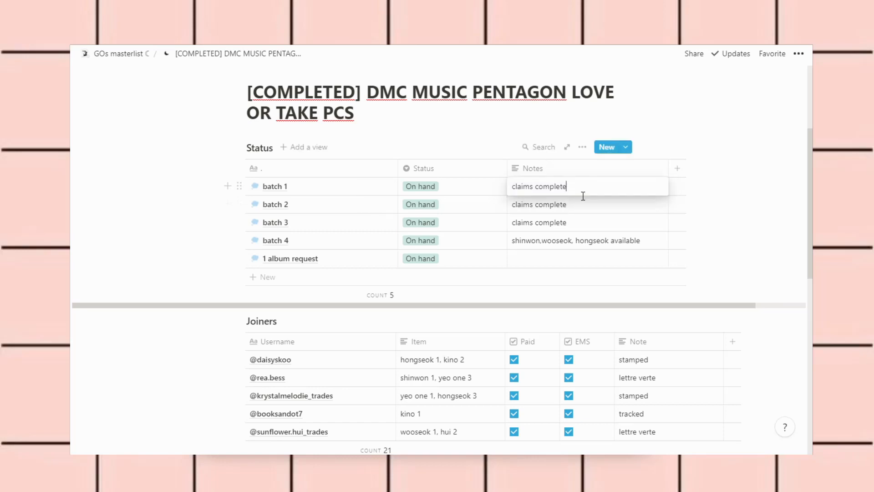
key(Escape)
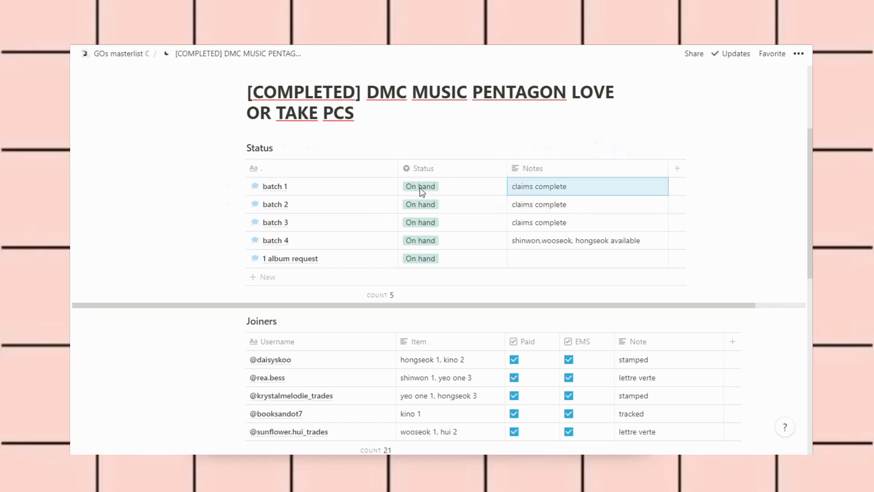
click(421, 188)
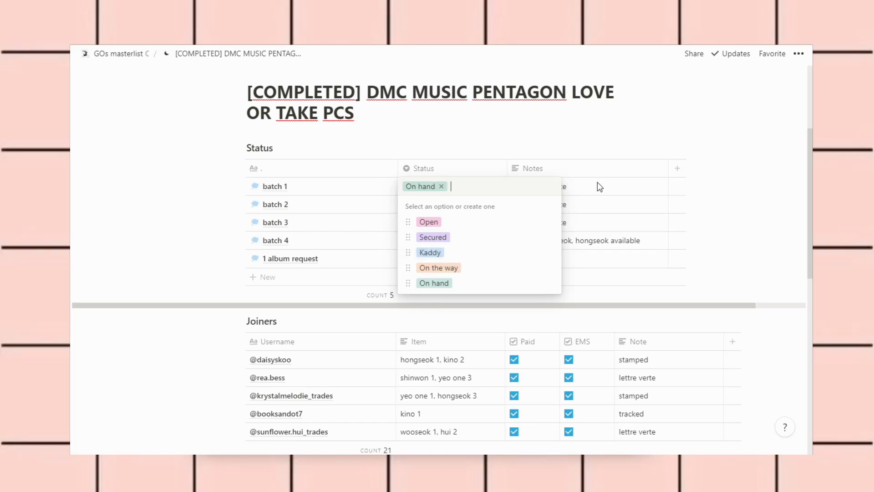
click(572, 189)
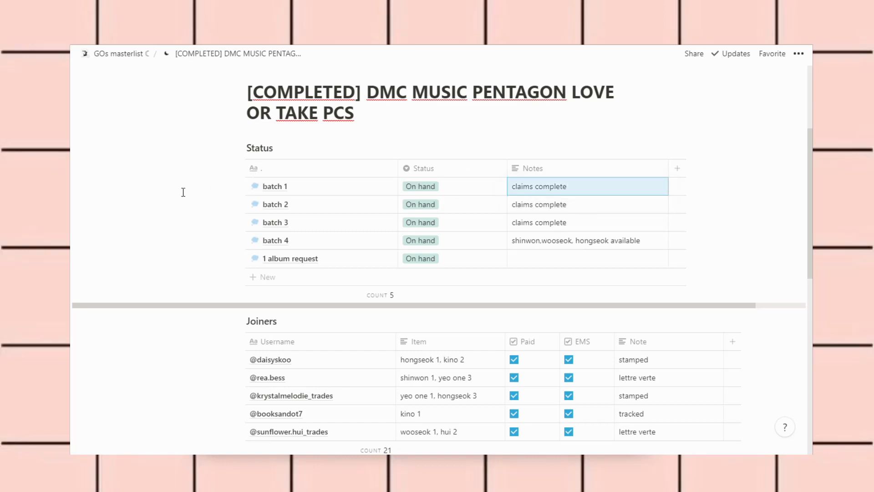
scroll(183, 192, down, 1)
scroll(183, 192, down, 1)
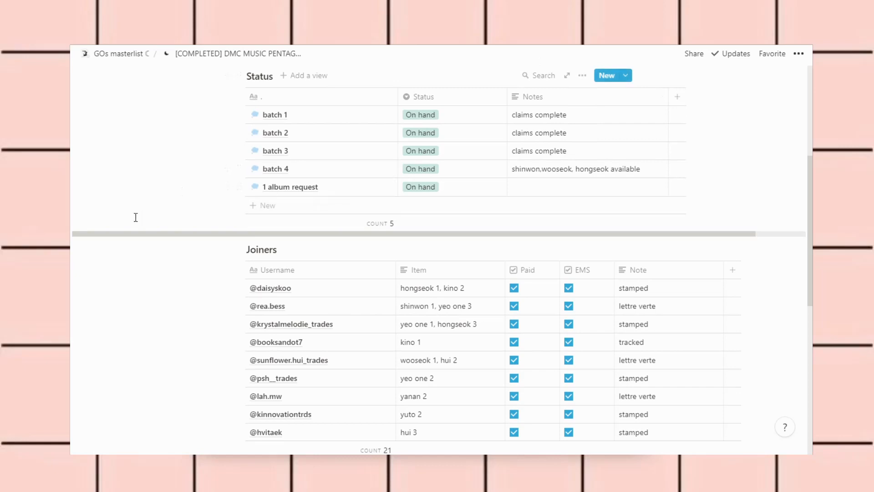
scroll(135, 216, down, 4)
scroll(135, 218, up, 1)
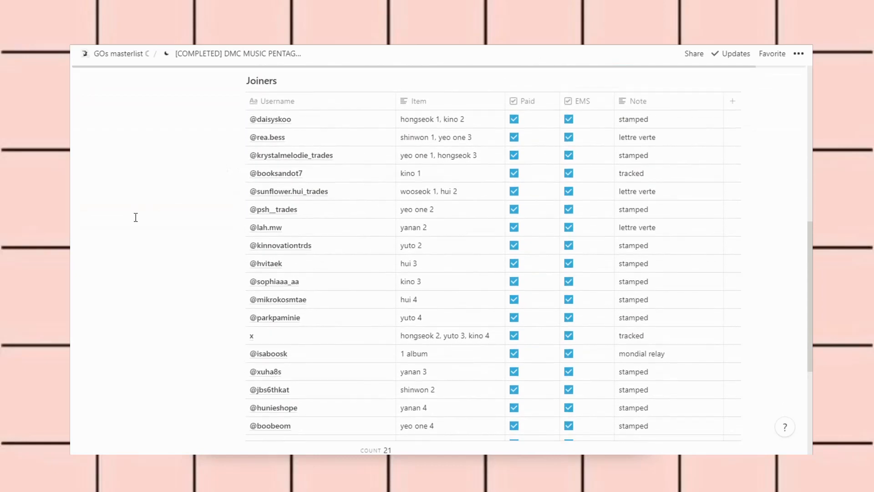
scroll(136, 218, down, 3)
scroll(135, 217, up, 3)
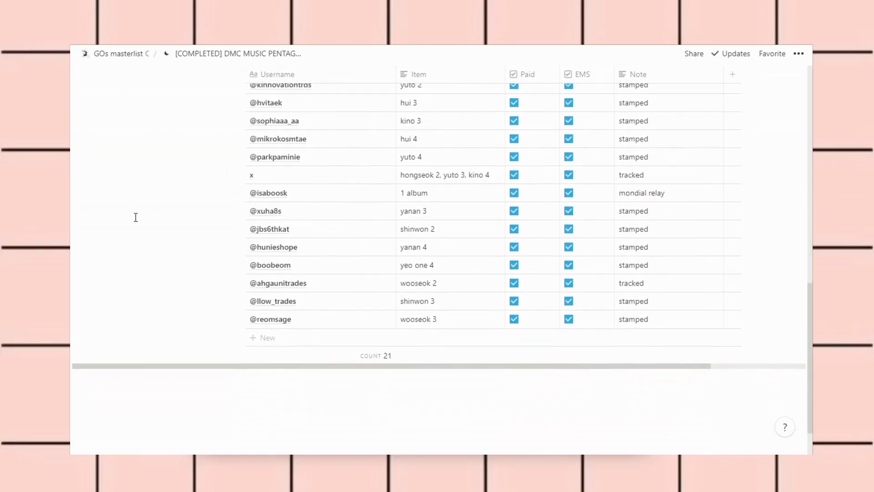
scroll(135, 217, up, 1)
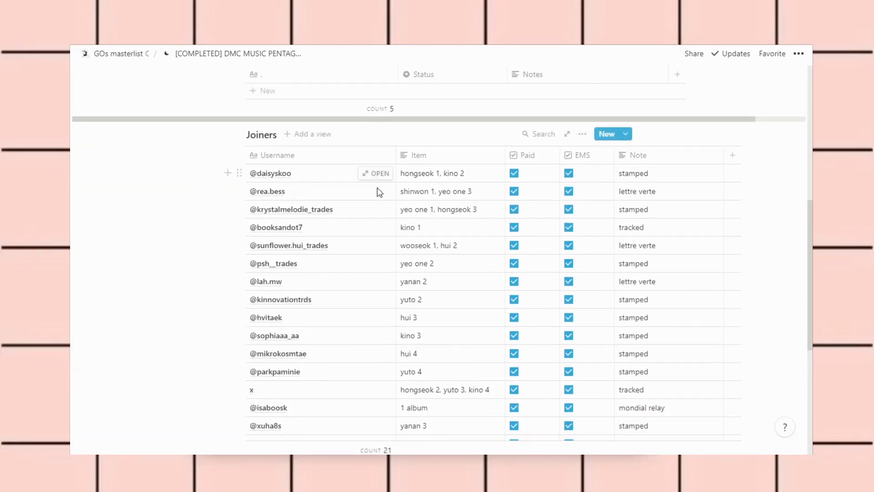
scroll(416, 195, down, 2)
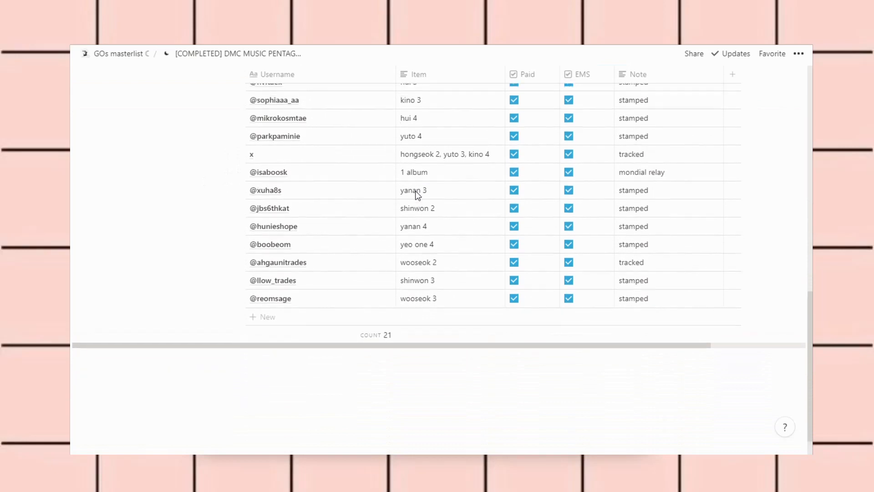
scroll(416, 193, up, 5)
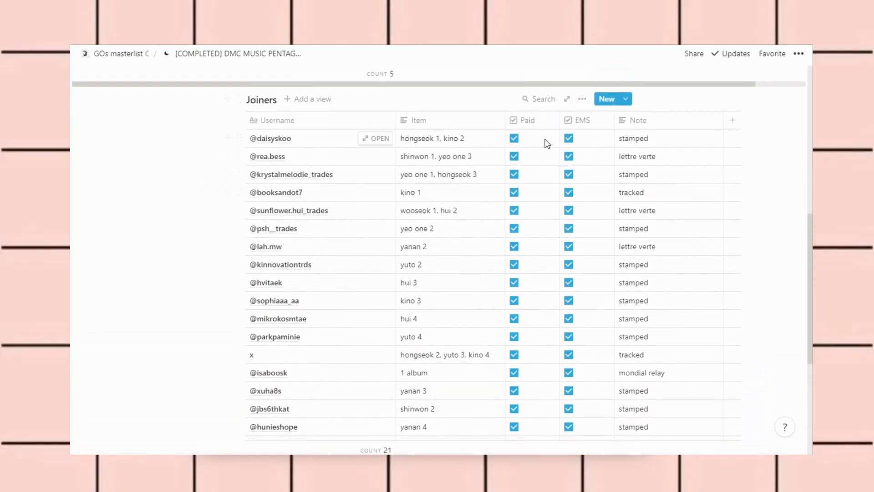
scroll(546, 142, down, 5)
scroll(546, 143, up, 8)
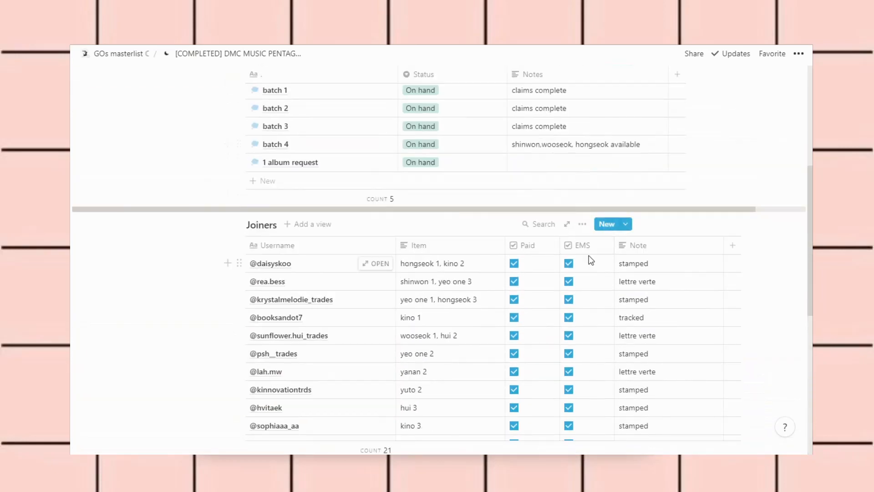
scroll(588, 259, down, 6)
scroll(591, 260, up, 5)
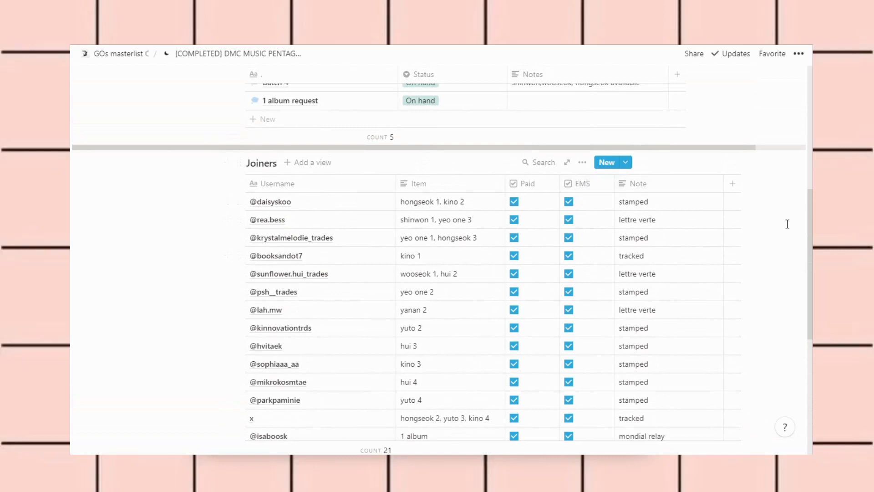
scroll(787, 224, down, 1)
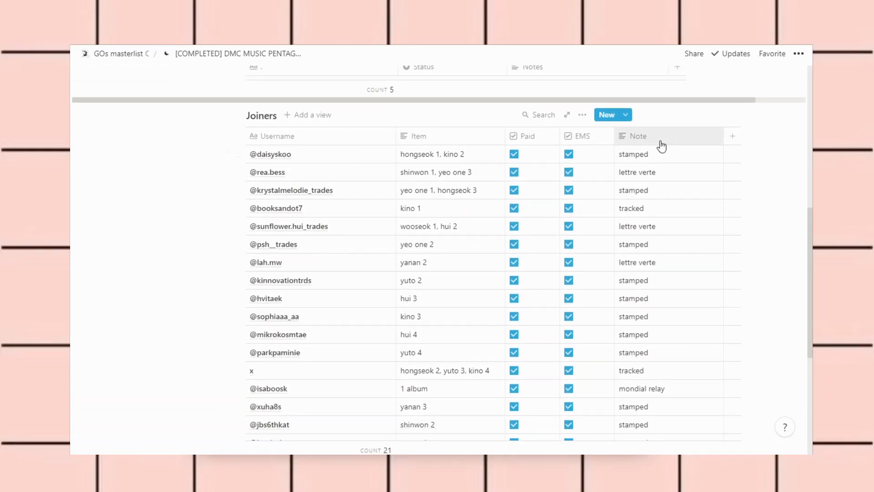
scroll(661, 147, down, 2)
scroll(662, 146, up, 2)
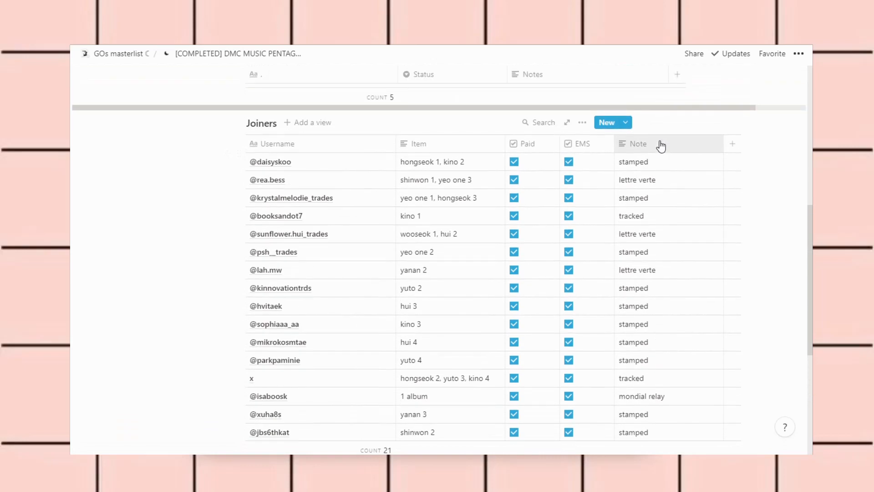
scroll(661, 146, up, 1)
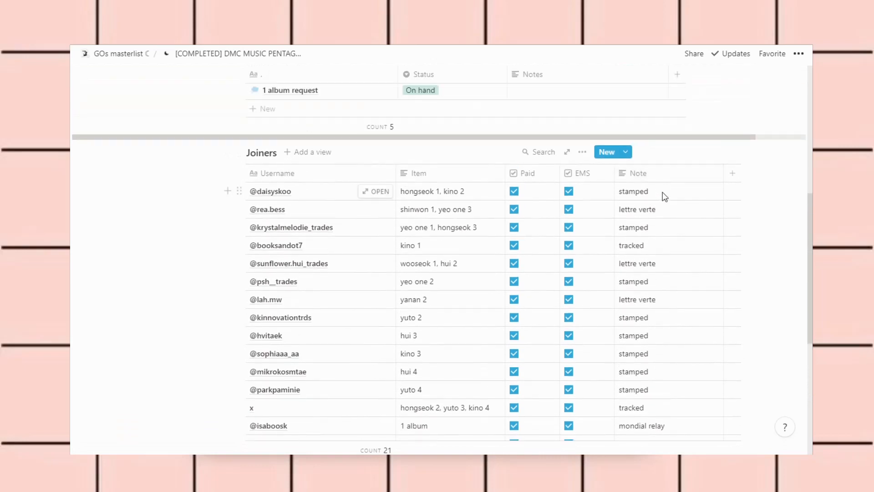
scroll(665, 197, down, 3)
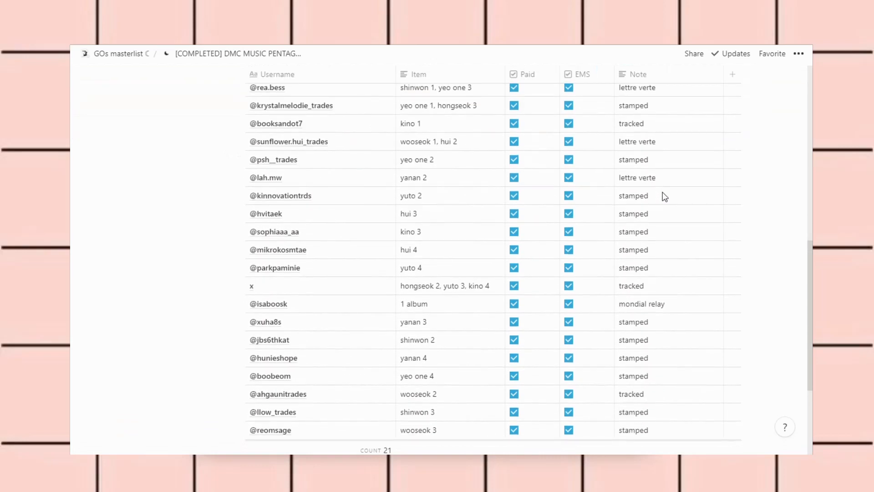
scroll(664, 197, down, 3)
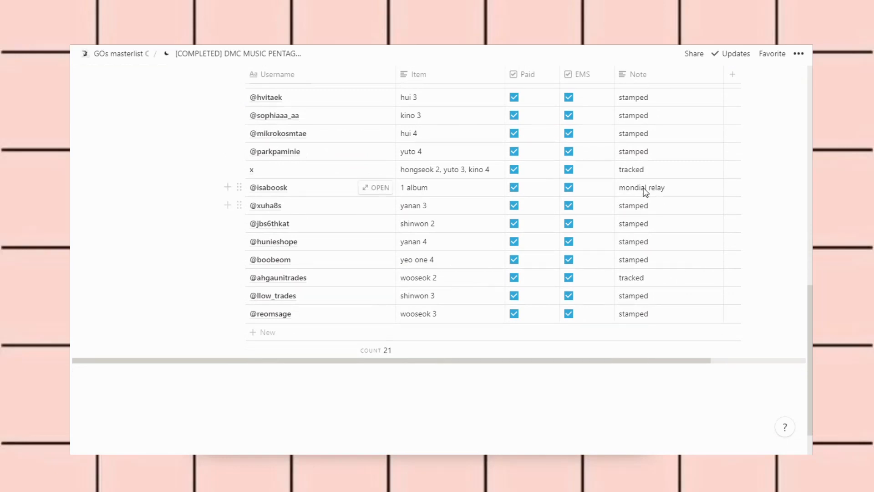
scroll(646, 192, up, 8)
scroll(646, 192, down, 3)
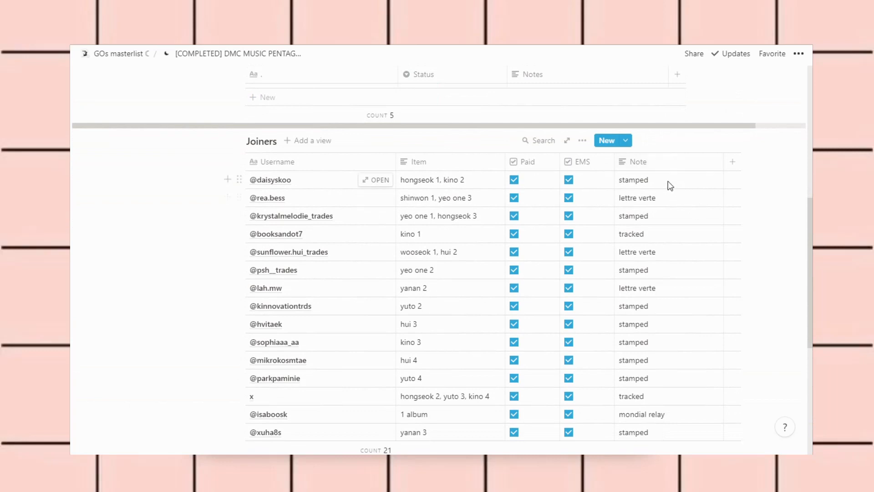
scroll(649, 173, down, 2)
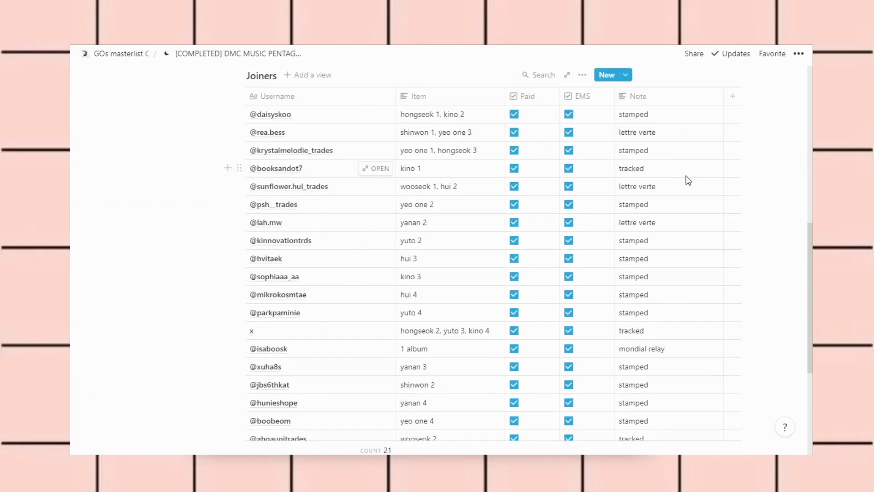
click(680, 138)
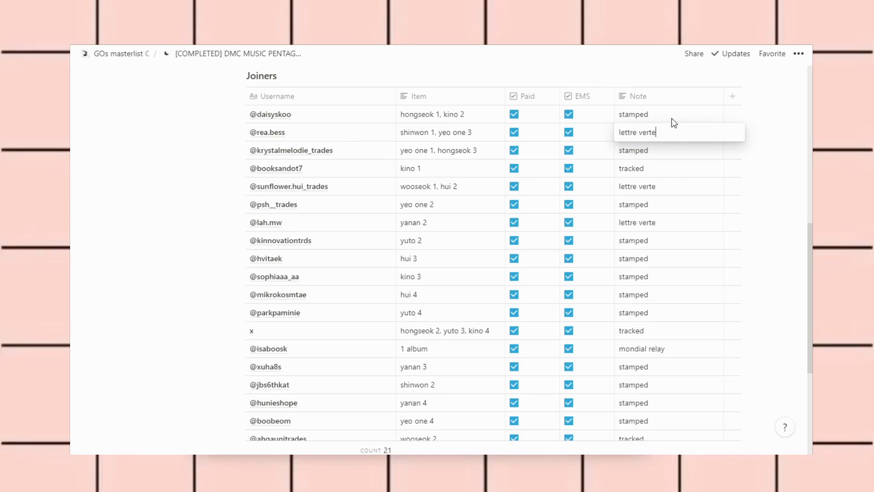
key(Escape)
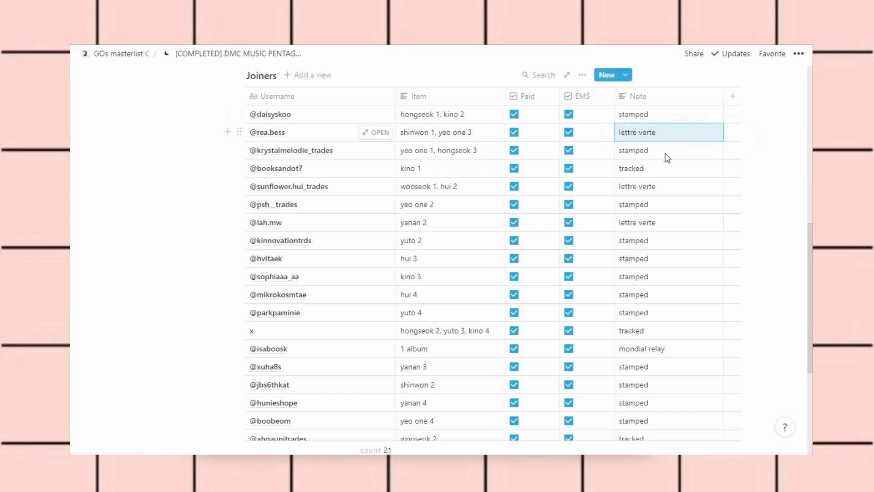
click(661, 156)
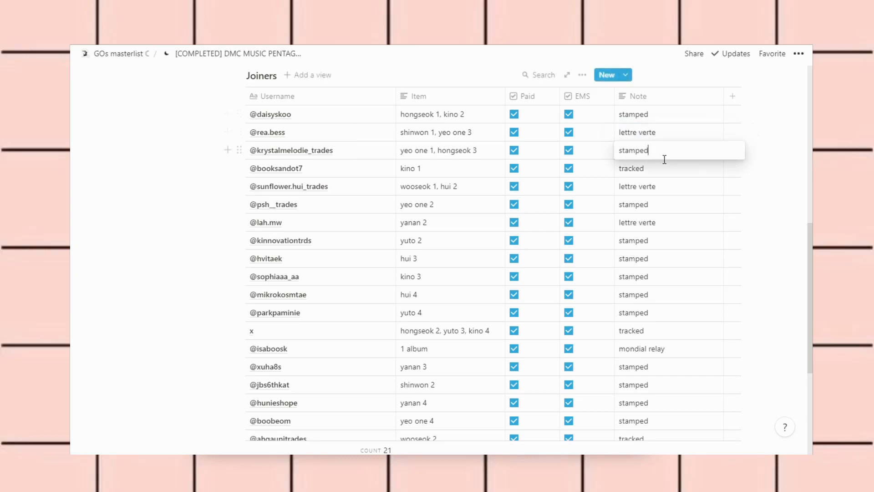
Leave the note, check the BE essential Japanese pobs order, then open the KTOWN4U PENTAGON order
key(Escape)
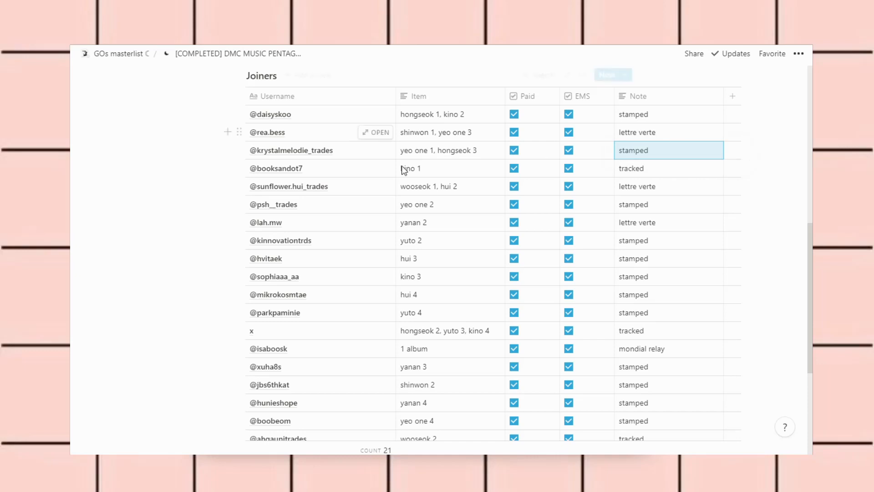
scroll(173, 168, up, 2)
scroll(172, 168, up, 3)
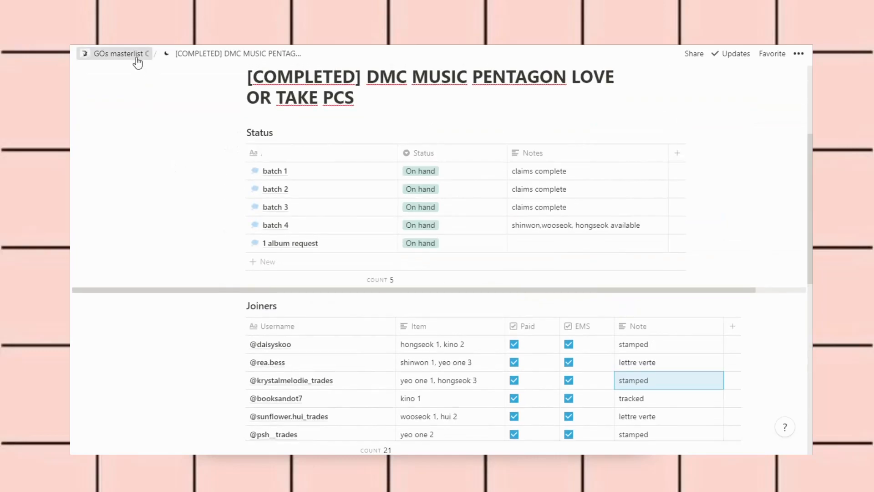
click(136, 56)
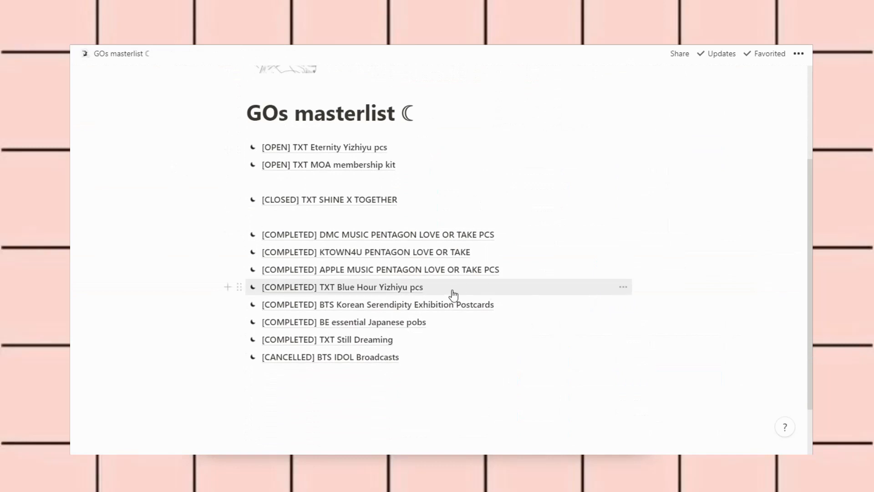
click(525, 322)
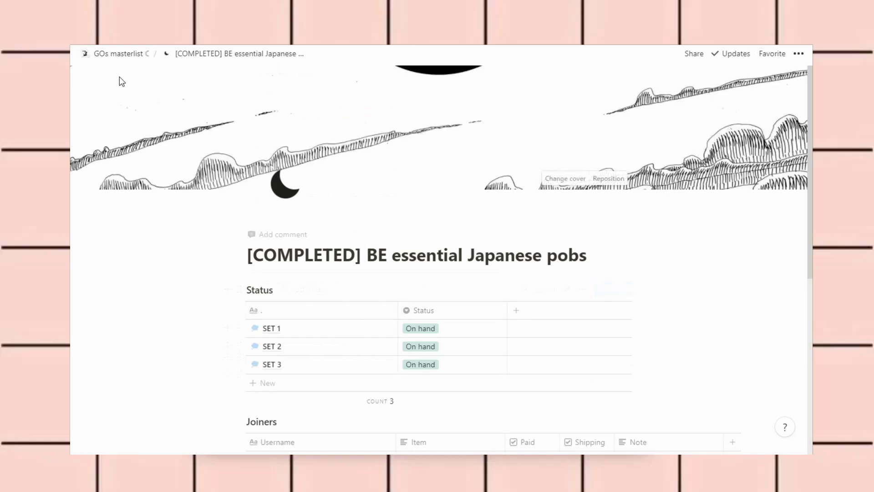
click(117, 56)
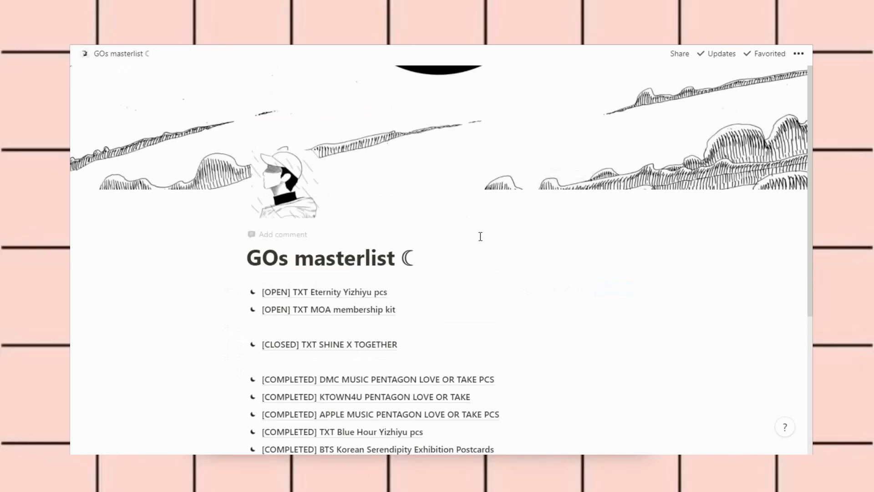
scroll(480, 236, down, 5)
click(501, 191)
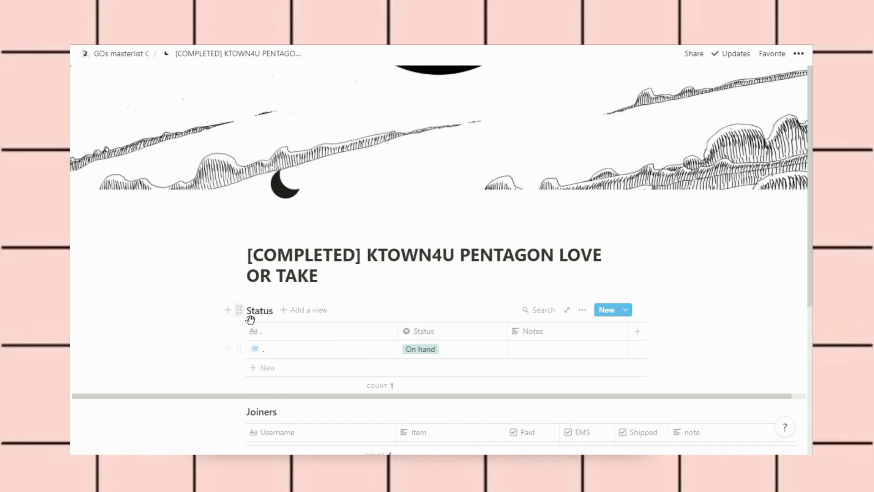
Delete the Status table from the KTOWN4U order page and return to the GOs masterlist
click(239, 311)
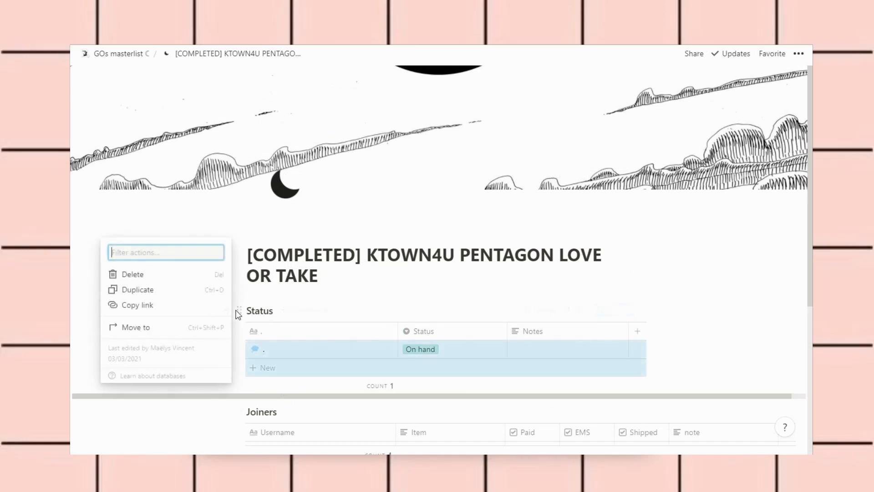
click(135, 276)
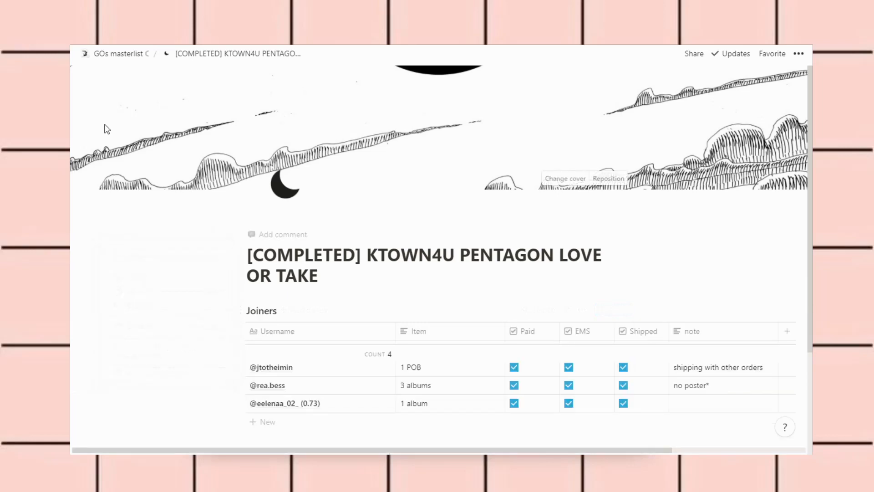
click(122, 64)
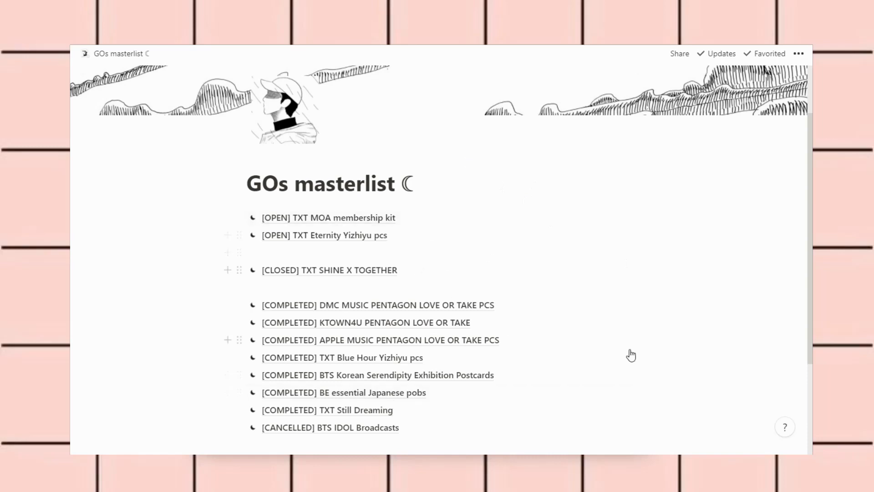
Review the DMC MUSIC PENTAGON order's tables, return to the masterlist, then go back to collecting
scroll(451, 241, down, 3)
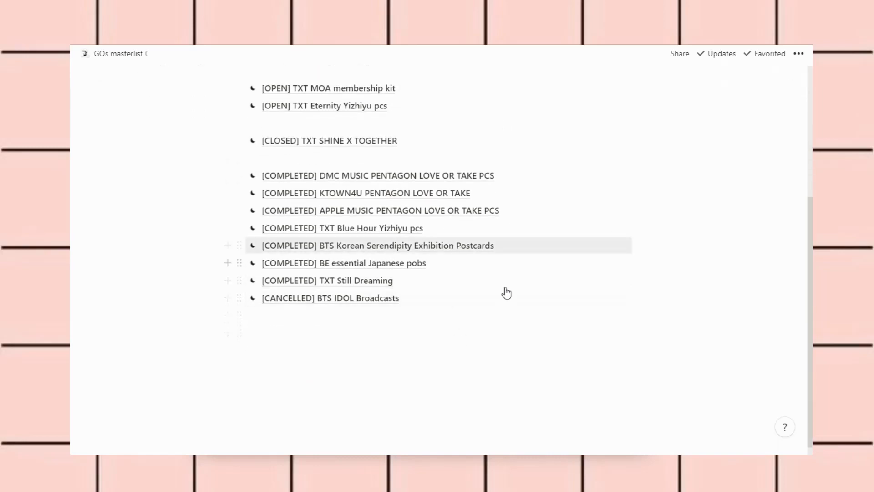
click(519, 180)
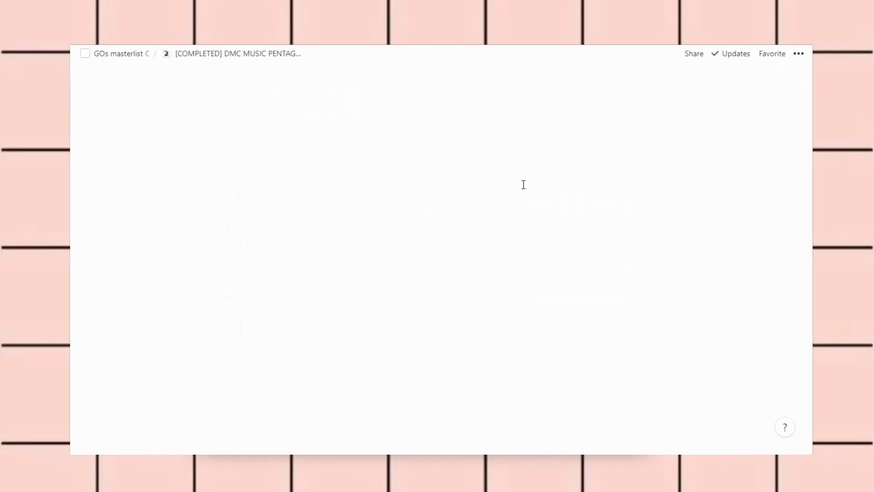
scroll(193, 273, down, 5)
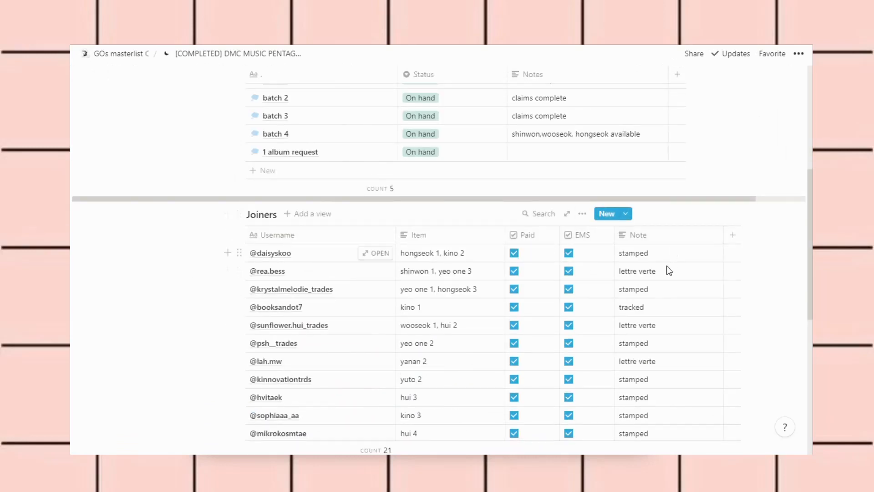
scroll(141, 176, up, 5)
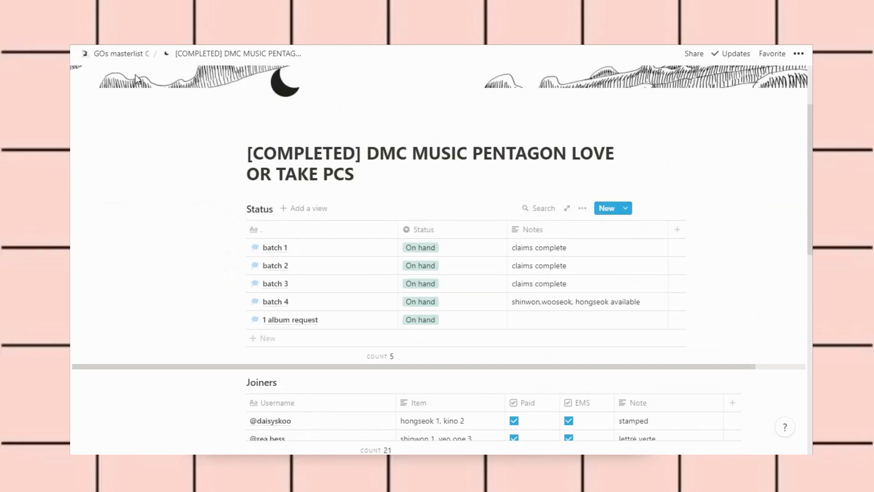
click(126, 53)
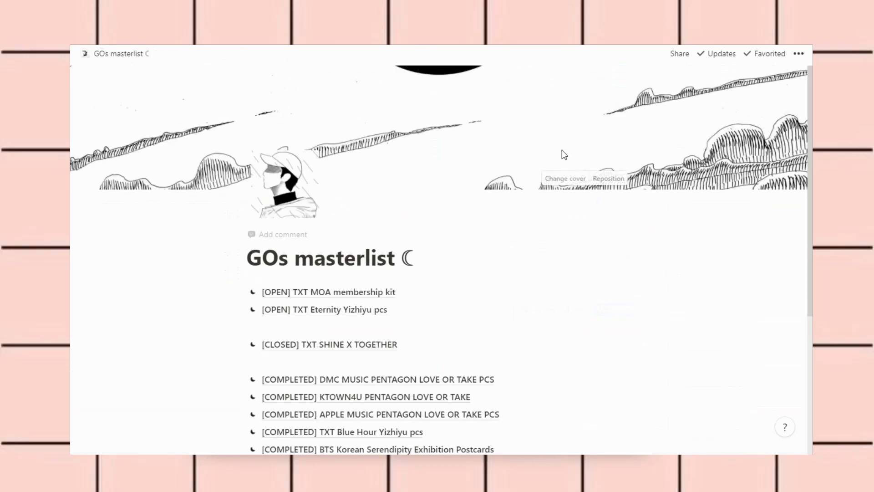
scroll(653, 311, down, 2)
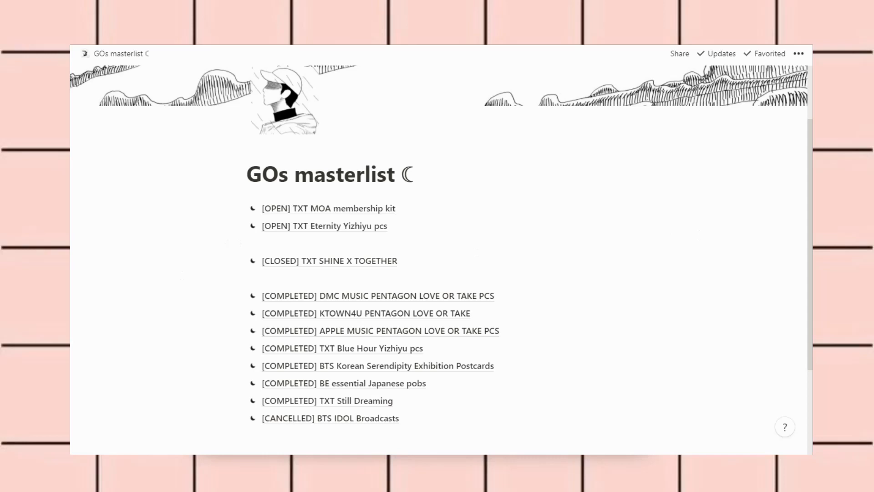
key(alt+Left)
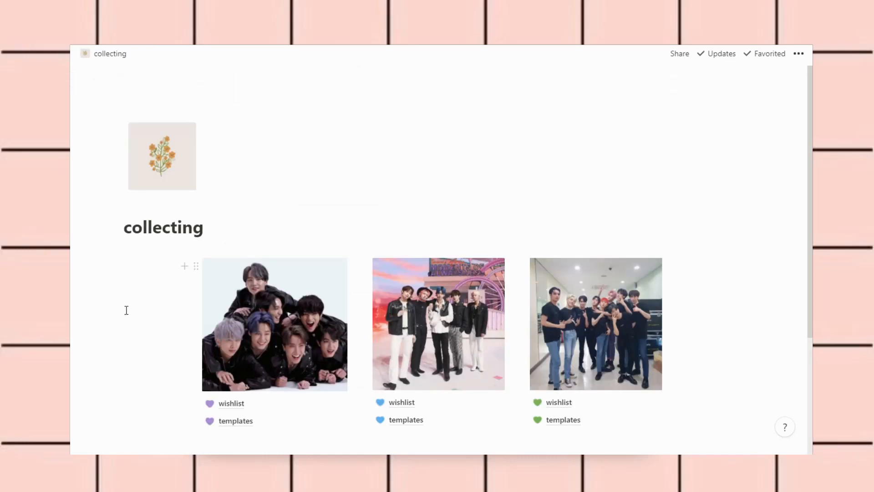
Scroll the collecting page to view the toggles below the gallery
scroll(126, 310, down, 3)
scroll(127, 308, up, 3)
scroll(126, 310, down, 1)
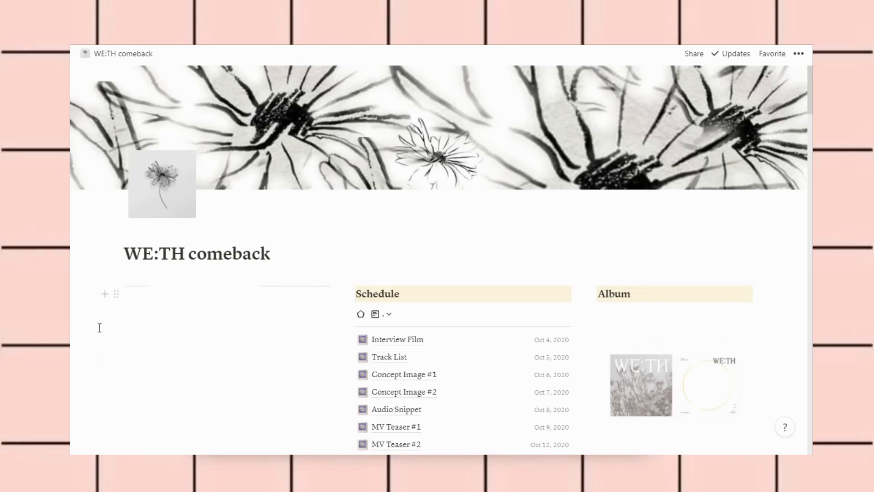
Scroll through the WE:TH comeback page's Schedule and Album sections and back to the top
scroll(110, 353, down, 2)
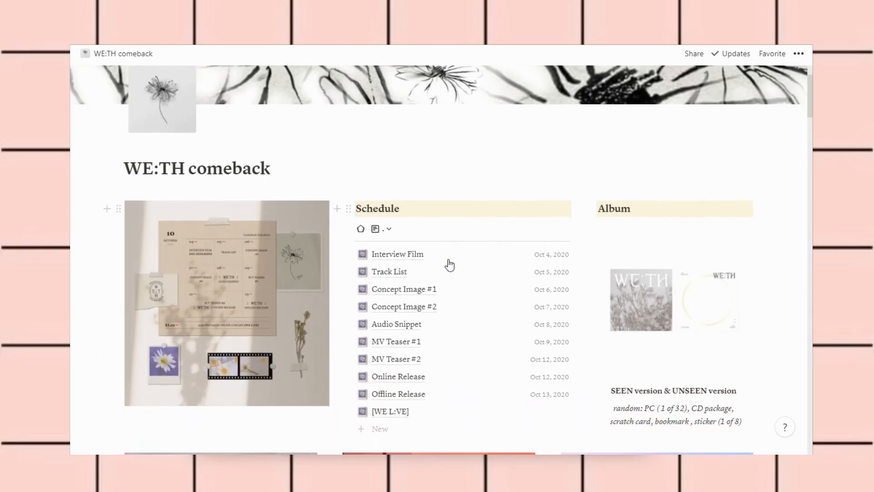
scroll(123, 274, up, 2)
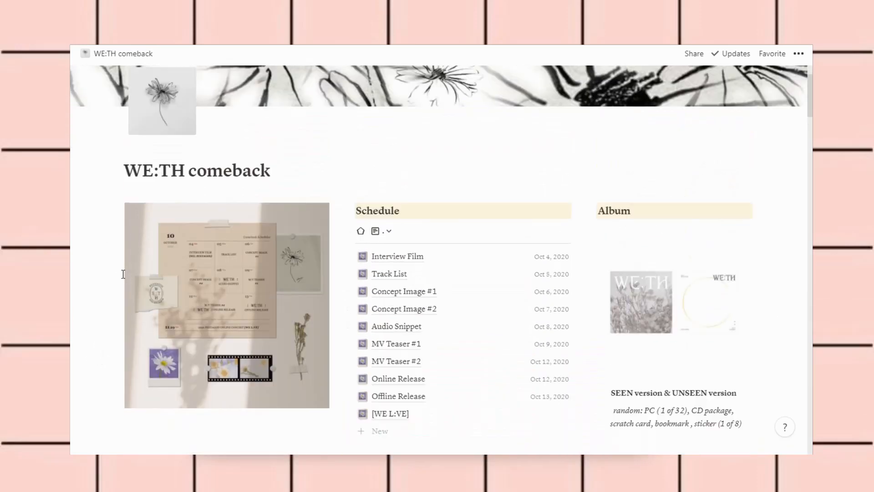
scroll(123, 274, down, 10)
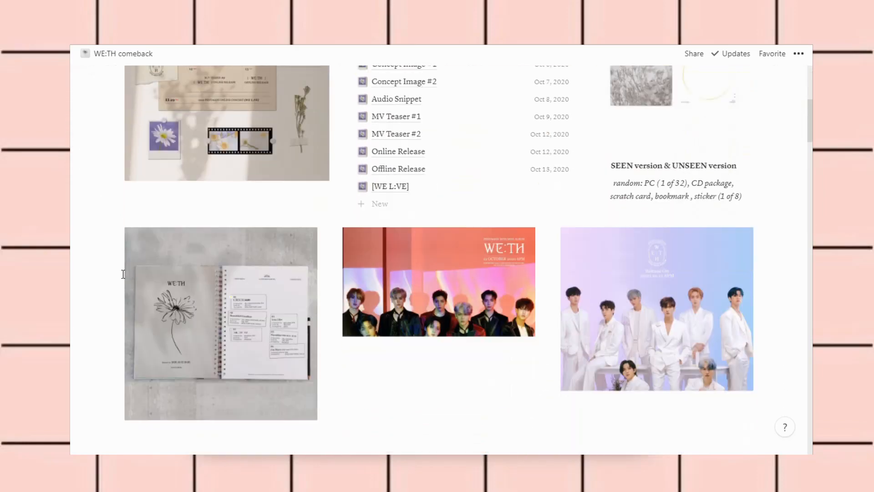
scroll(123, 274, down, 15)
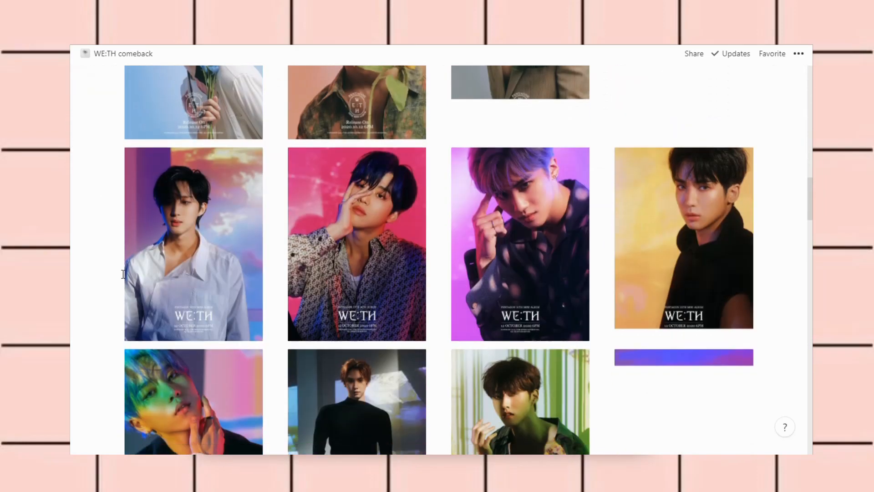
scroll(123, 273, down, 20)
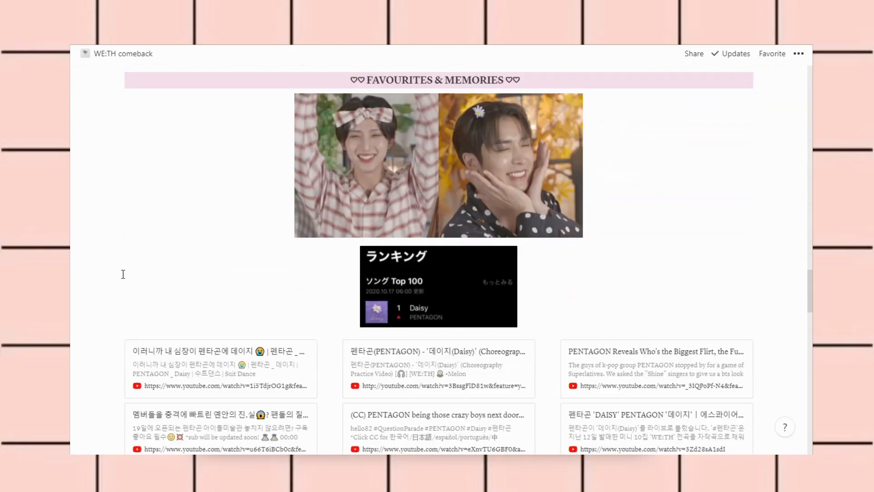
scroll(123, 274, up, 20)
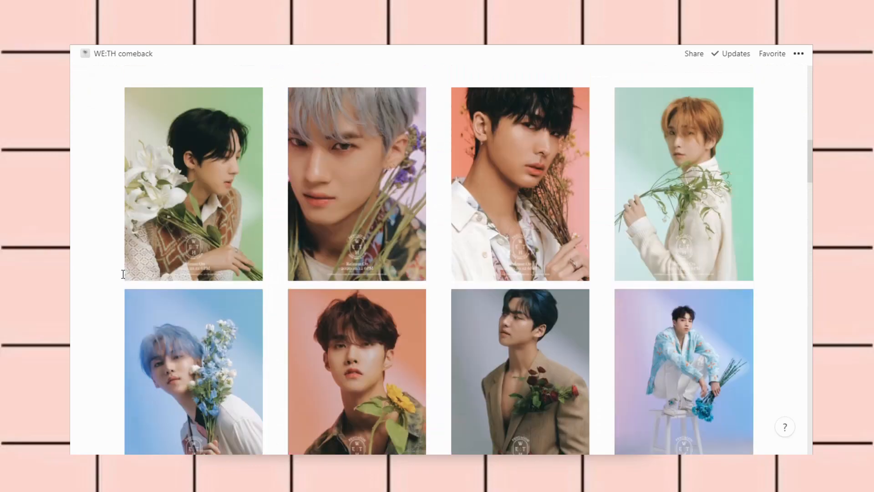
scroll(123, 274, up, 15)
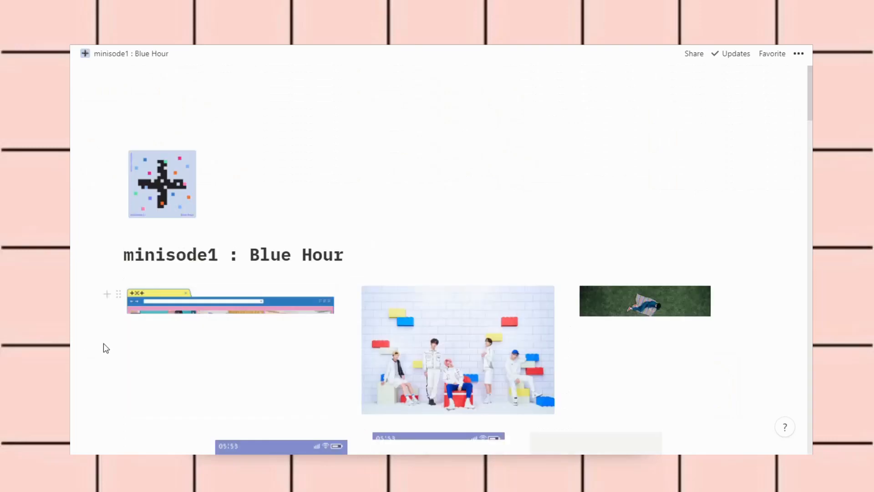
Scroll through the minisode1 : Blue Hour photos, album mockups and fan tweets, then back up
scroll(96, 362, down, 5)
scroll(96, 361, down, 15)
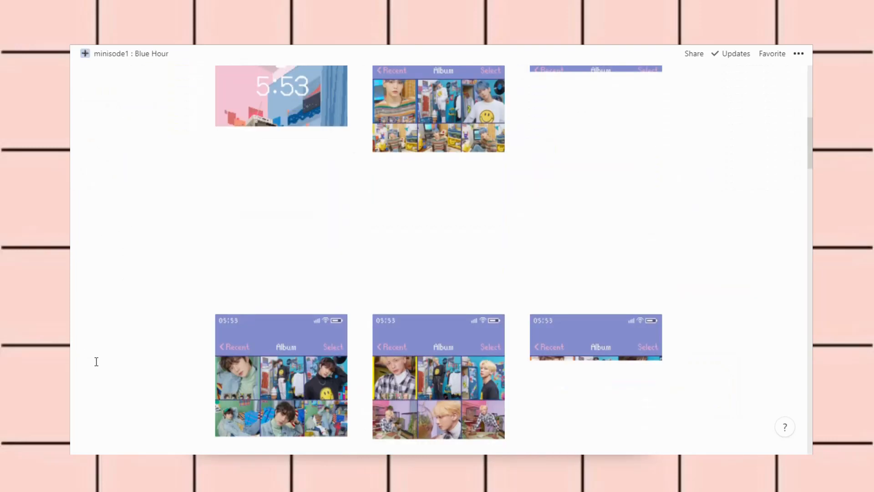
scroll(96, 361, down, 15)
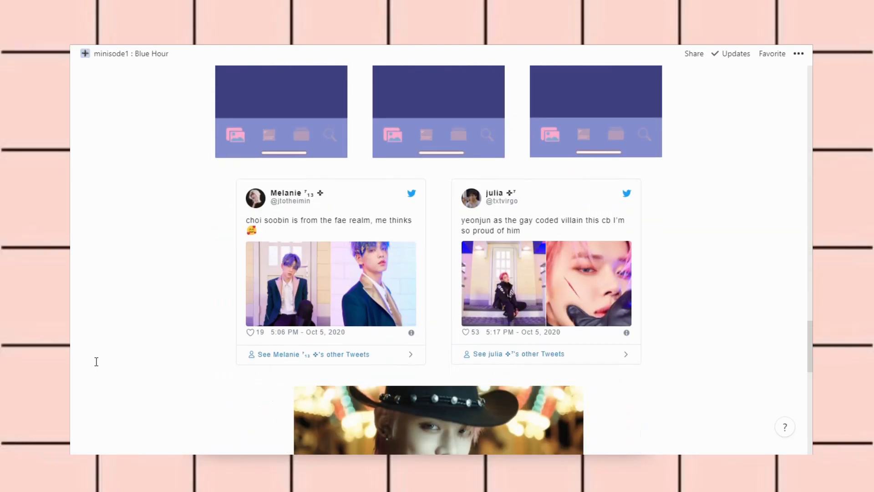
scroll(96, 361, down, 5)
scroll(96, 361, up, 20)
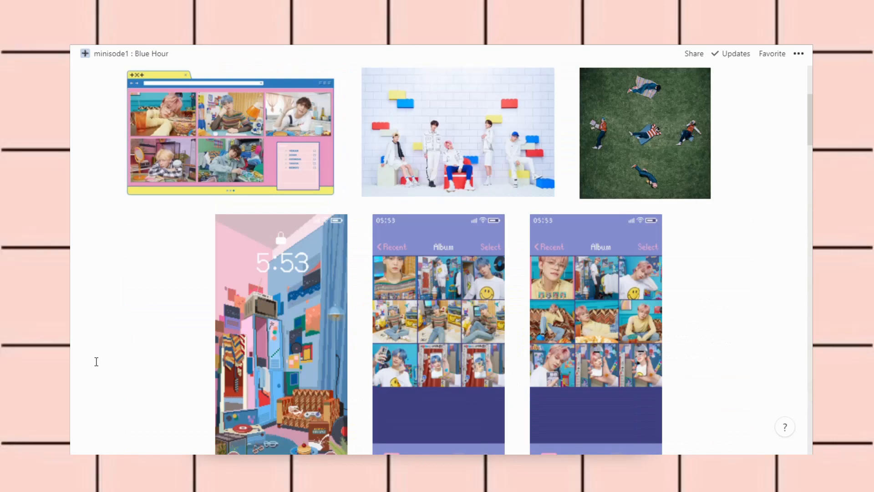
scroll(96, 361, up, 5)
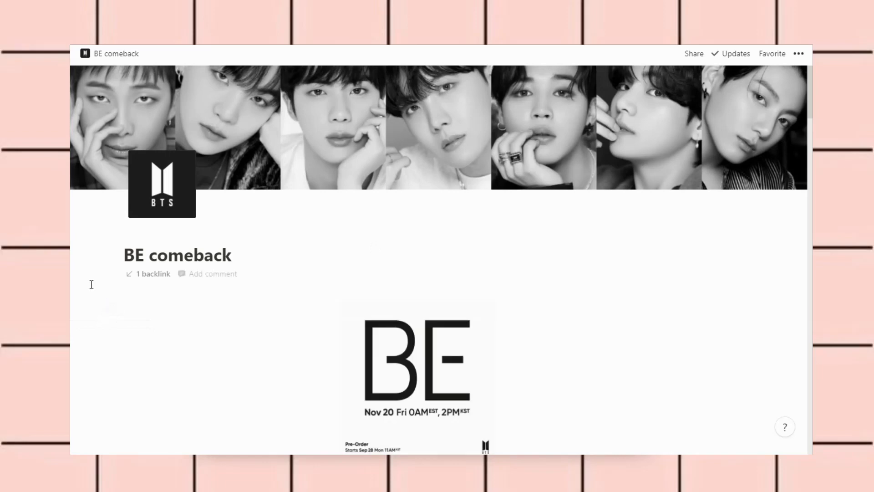
Browse the BE comeback page, then return to the collecting page and scroll slightly down
scroll(91, 285, down, 20)
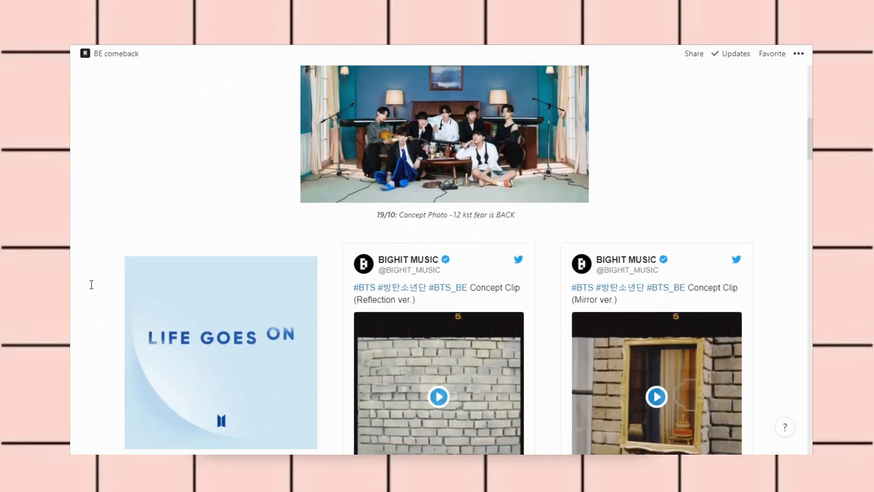
scroll(91, 284, down, 15)
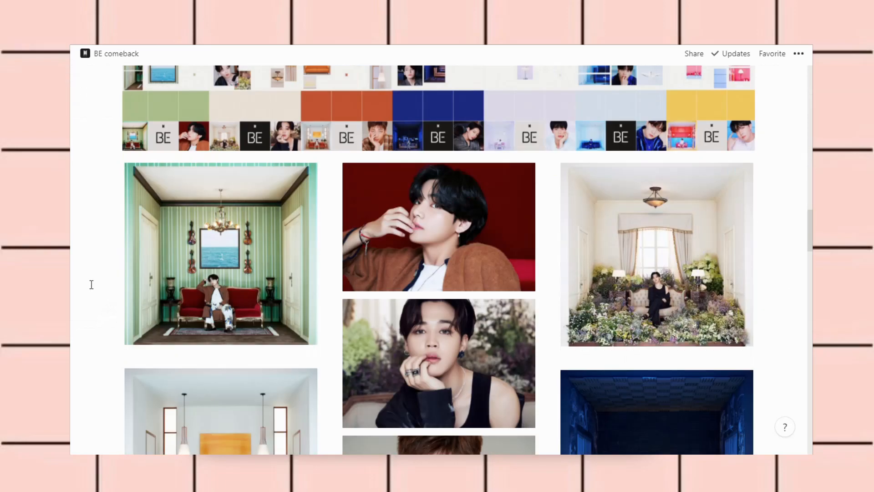
scroll(92, 284, down, 10)
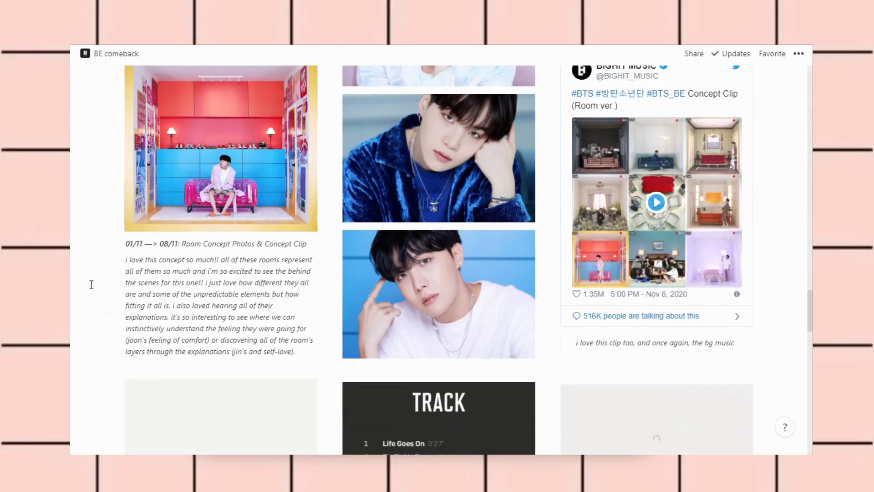
scroll(91, 284, down, 5)
scroll(91, 285, up, 20)
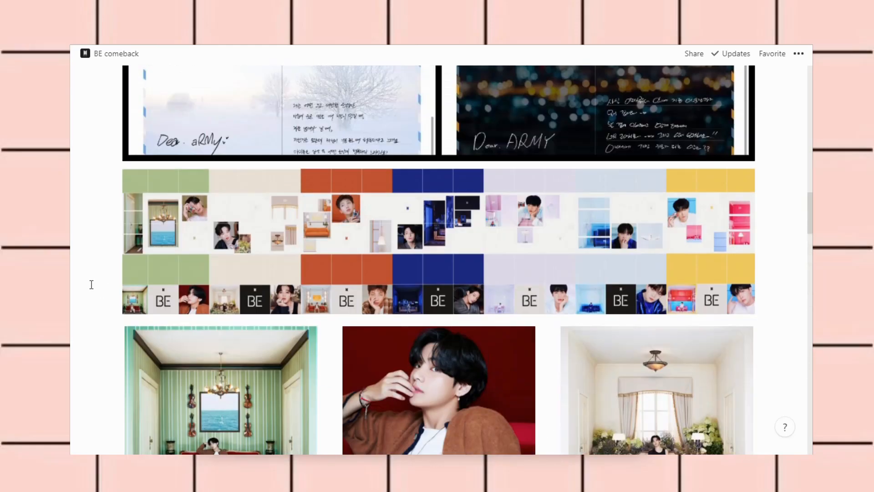
scroll(92, 285, up, 5)
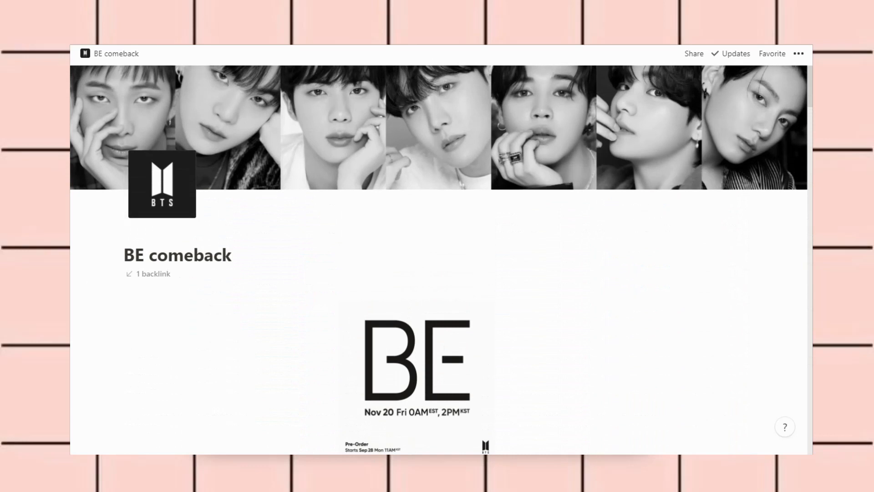
key(alt+Left)
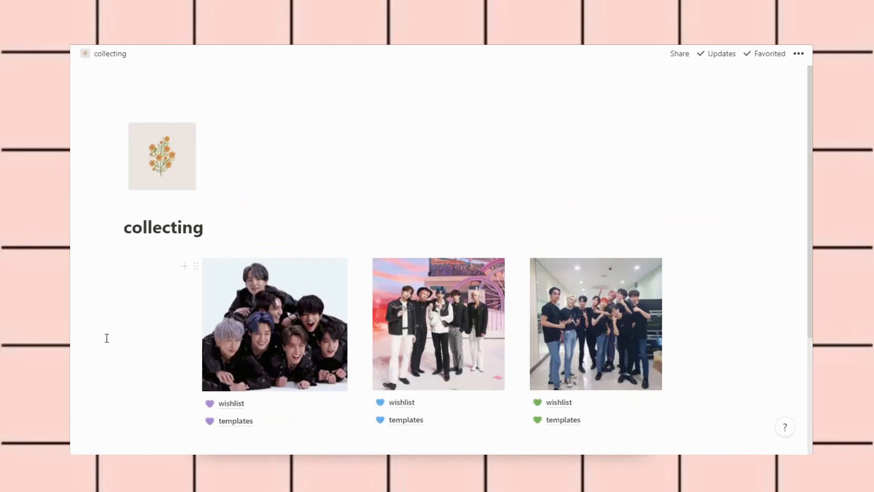
scroll(104, 328, down, 2)
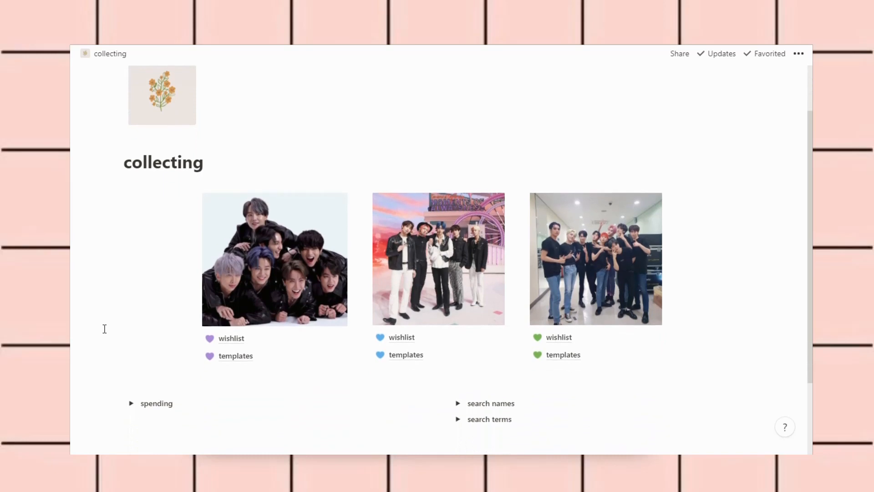